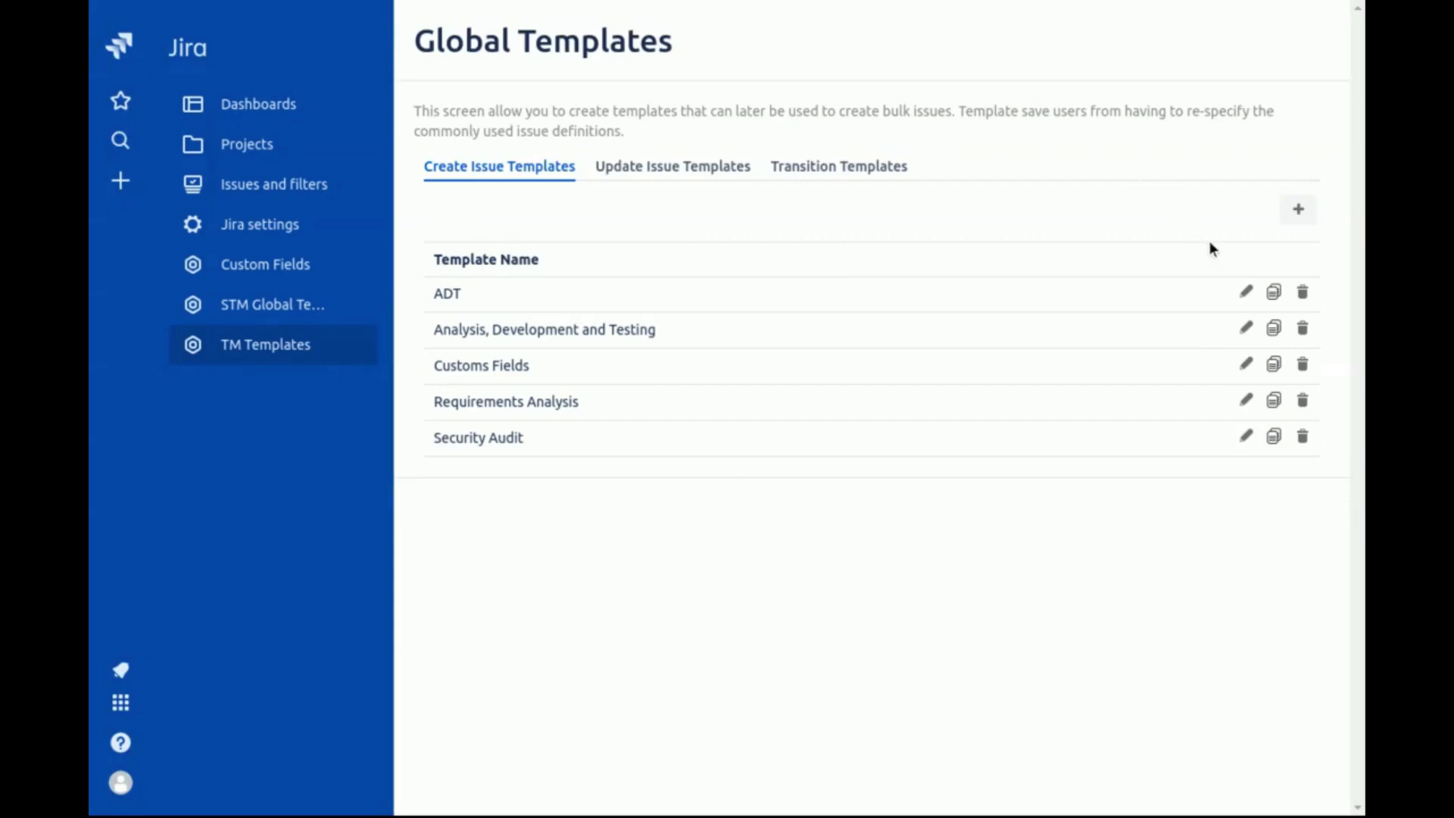
Start a new Create Issue template, add a second issue to it and delete that issue again.
{"action": "left_click", "coordinate": [1311, 212]}
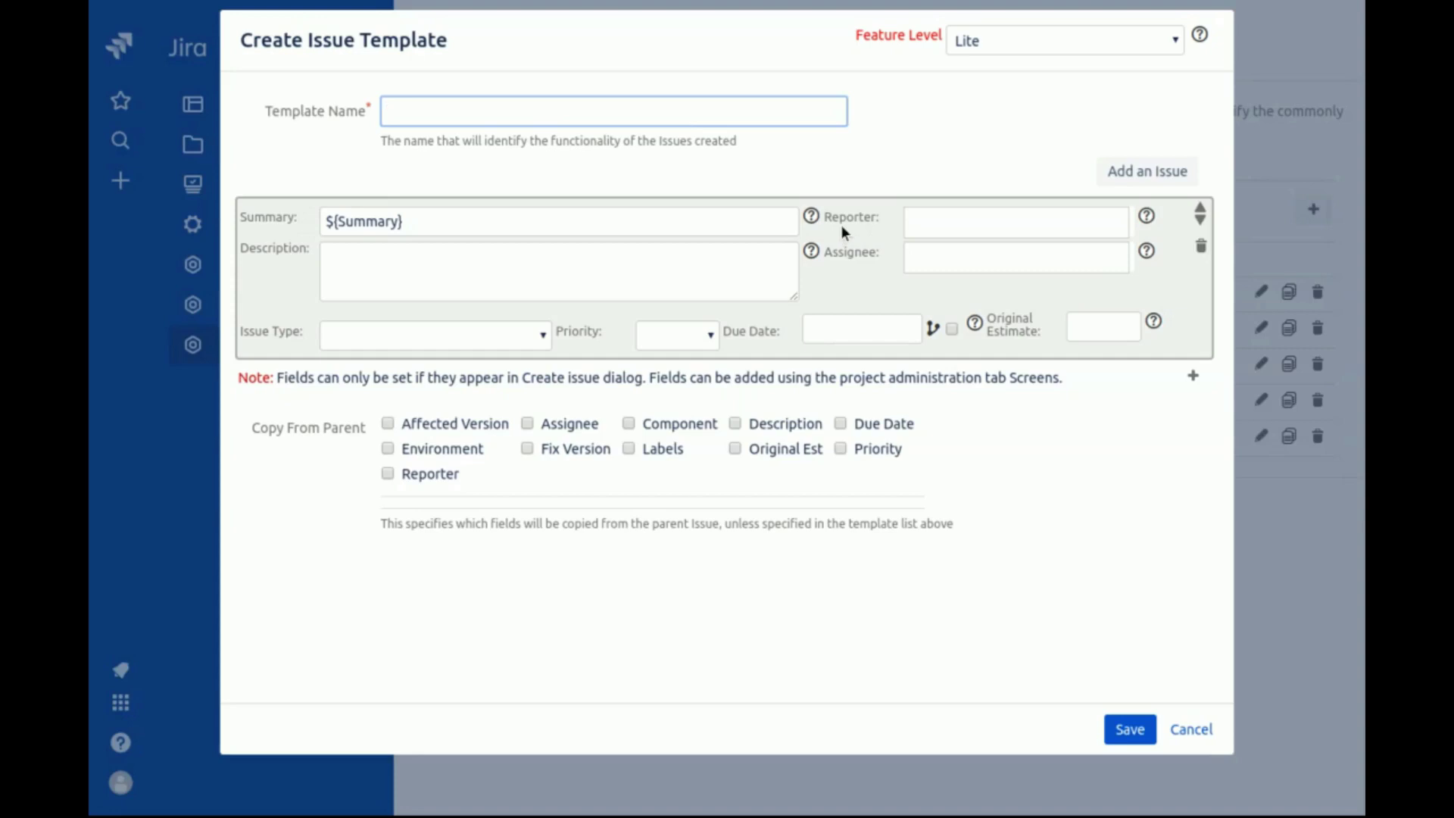
{"action": "left_click", "coordinate": [1085, 174]}
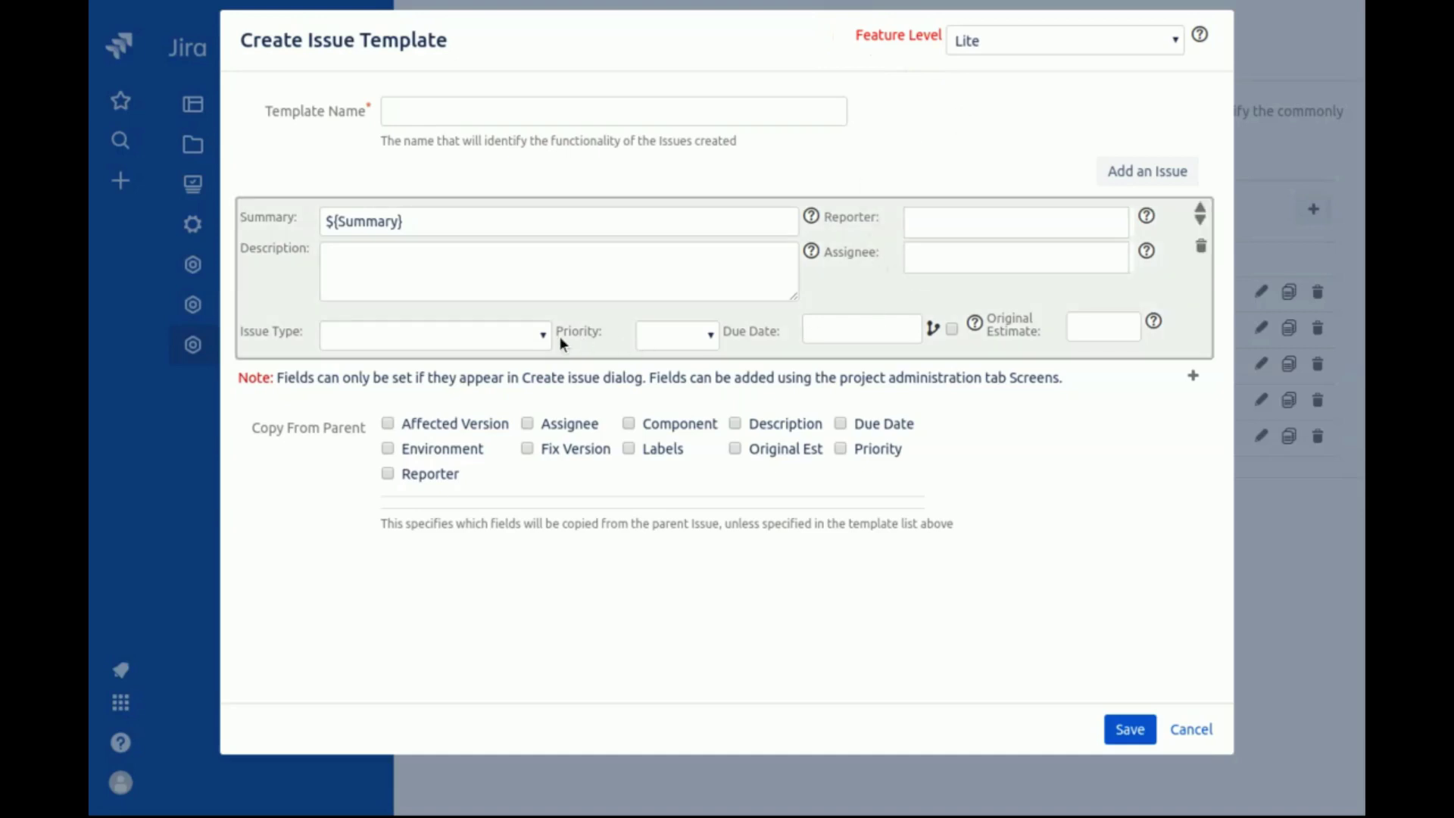
{"action": "left_click", "coordinate": [1142, 169]}
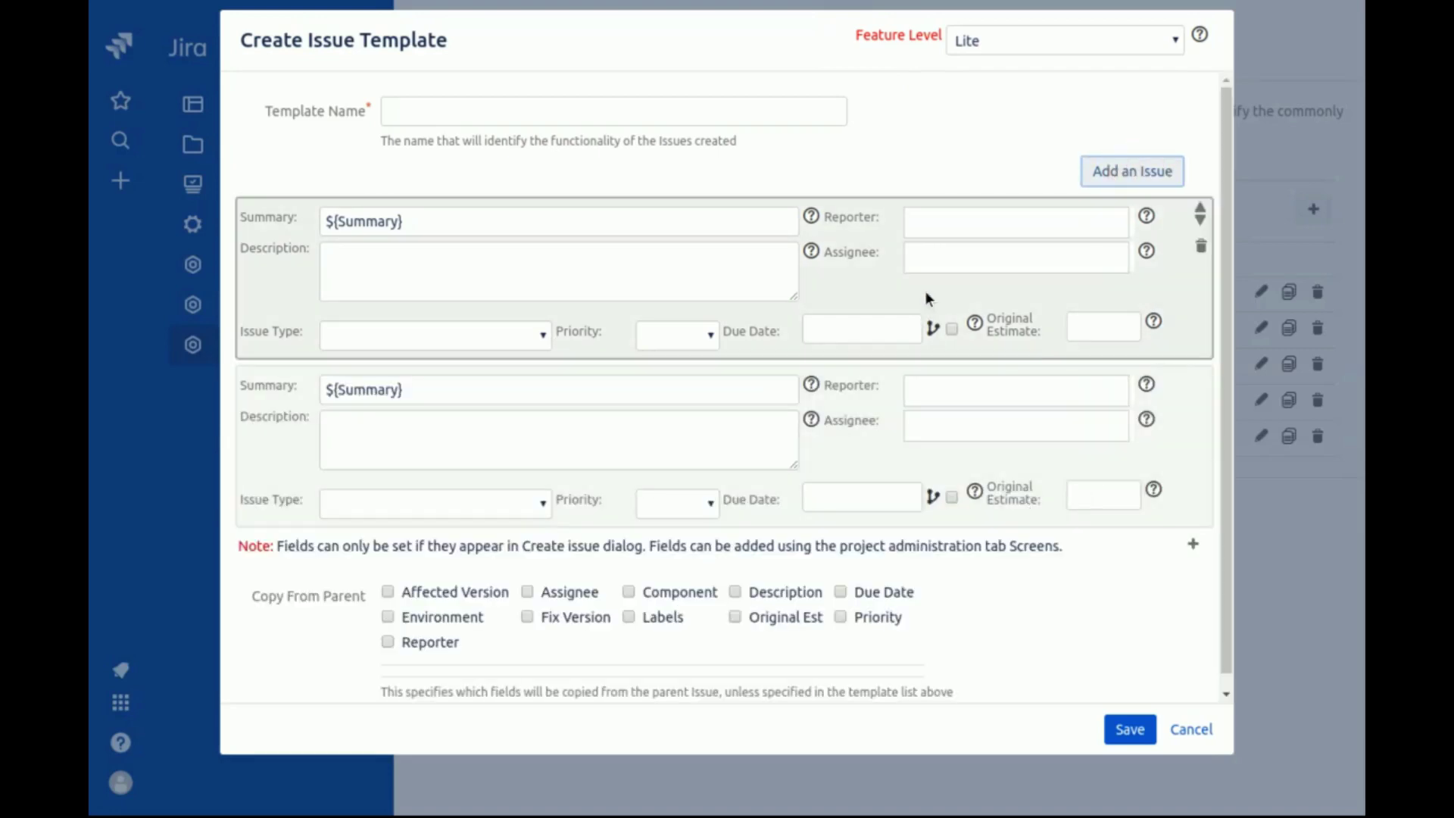
{"action": "left_click", "coordinate": [1201, 415]}
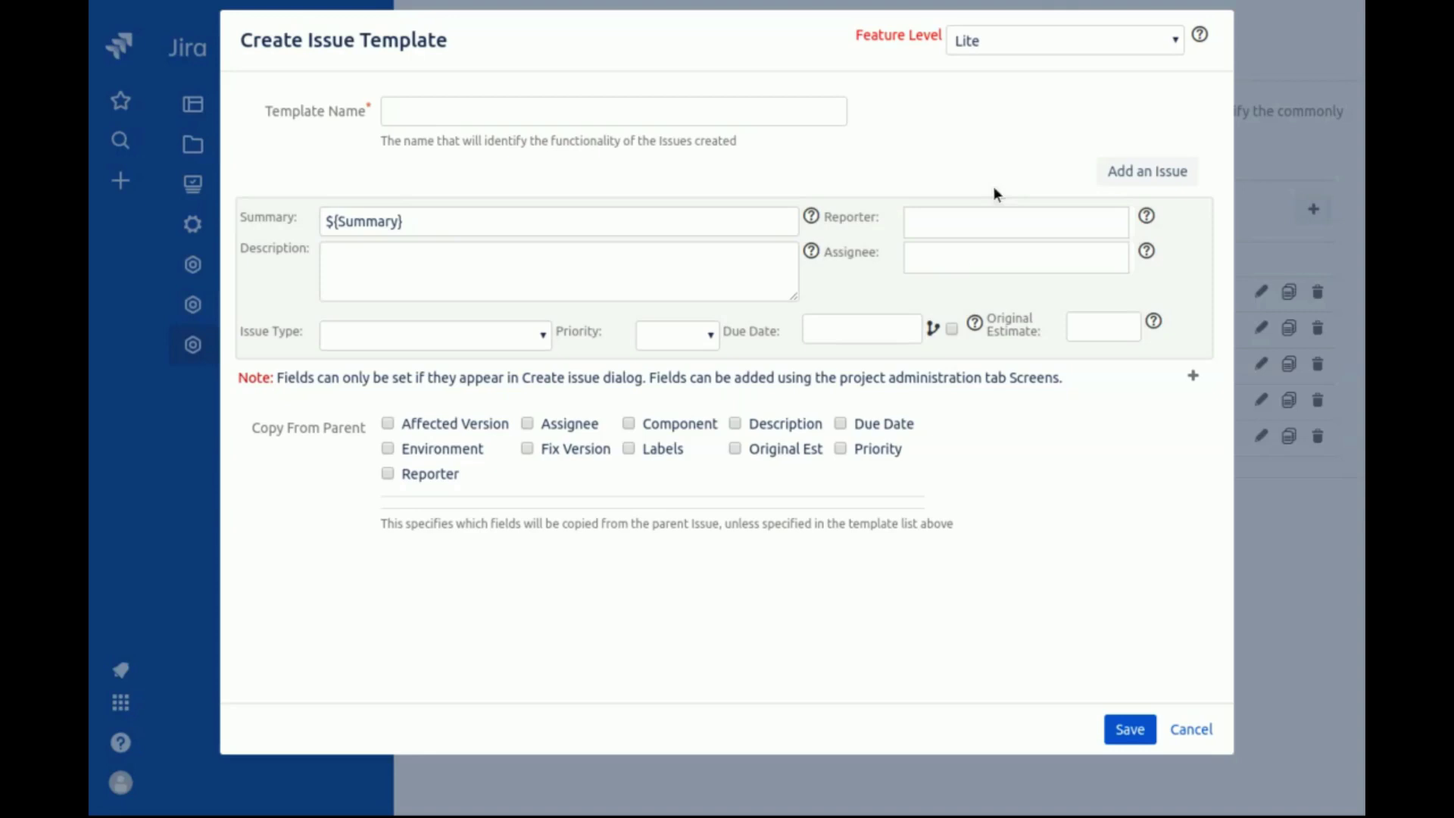
Set the feature level to Basic and hide the Original Estimate, Due Date and Issue Type fields.
{"action": "left_click", "coordinate": [1022, 51]}
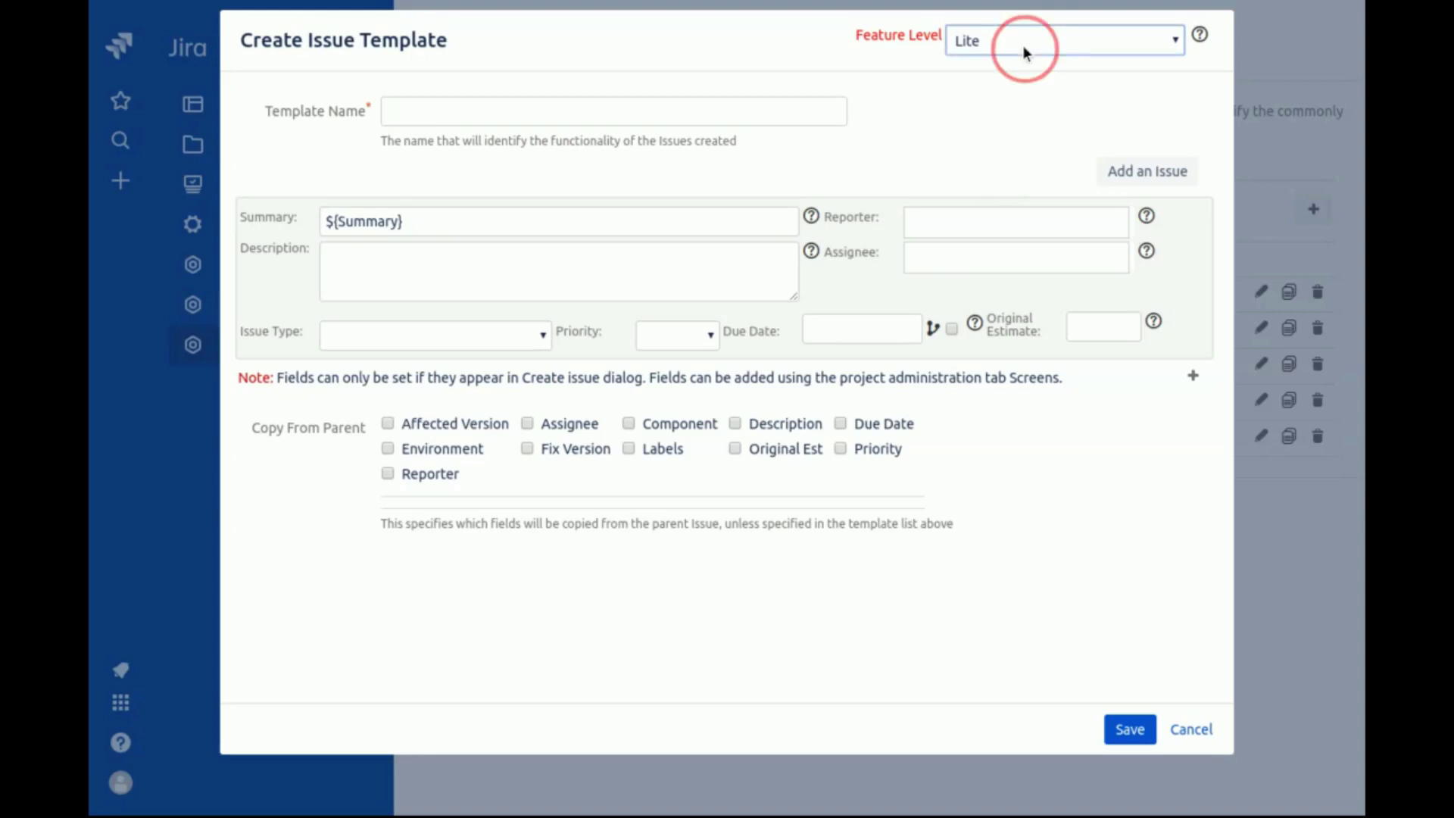
{"action": "key", "text": "Down"}
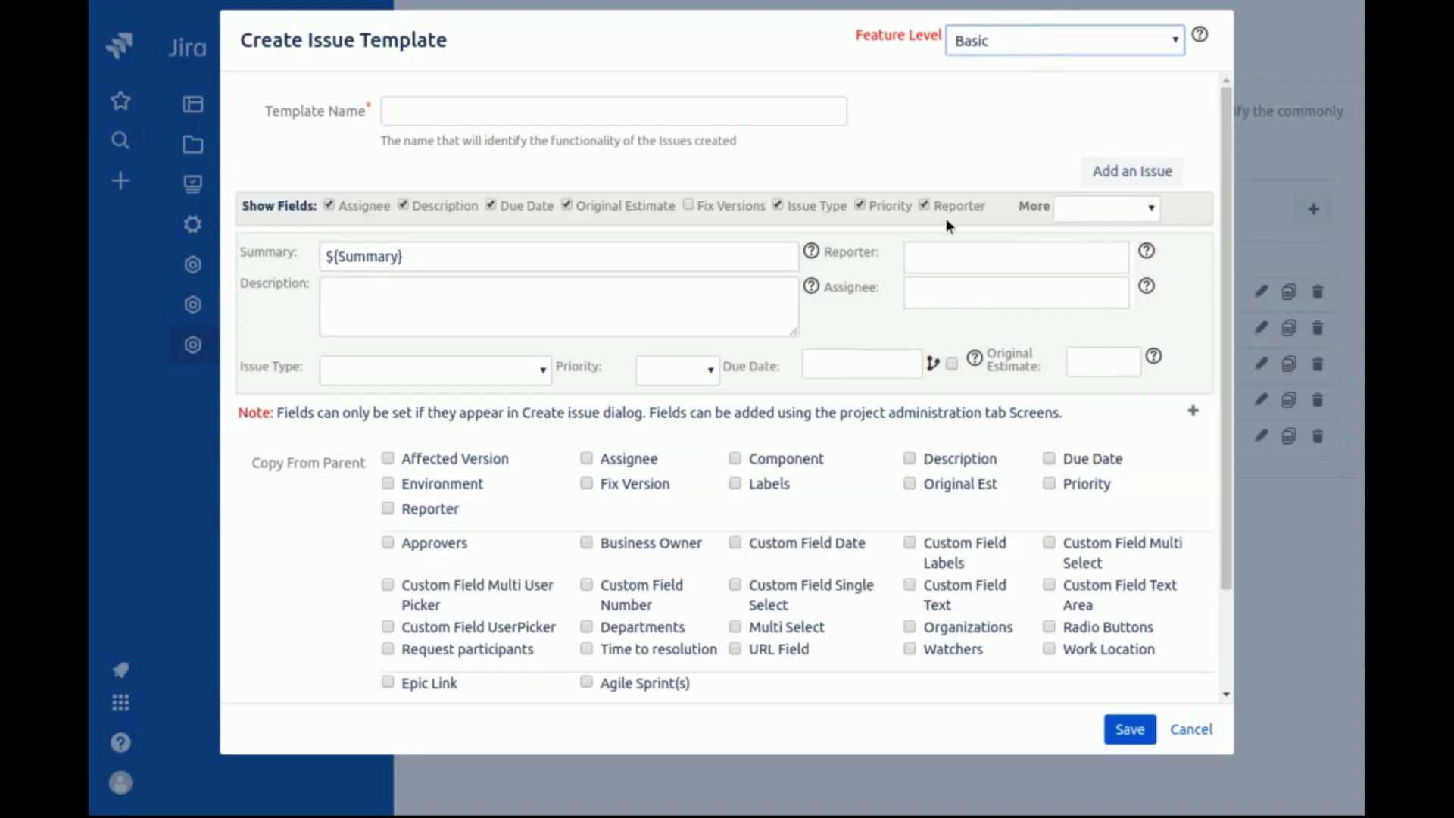
{"action": "left_click", "coordinate": [620, 207]}
{"action": "left_click", "coordinate": [492, 213]}
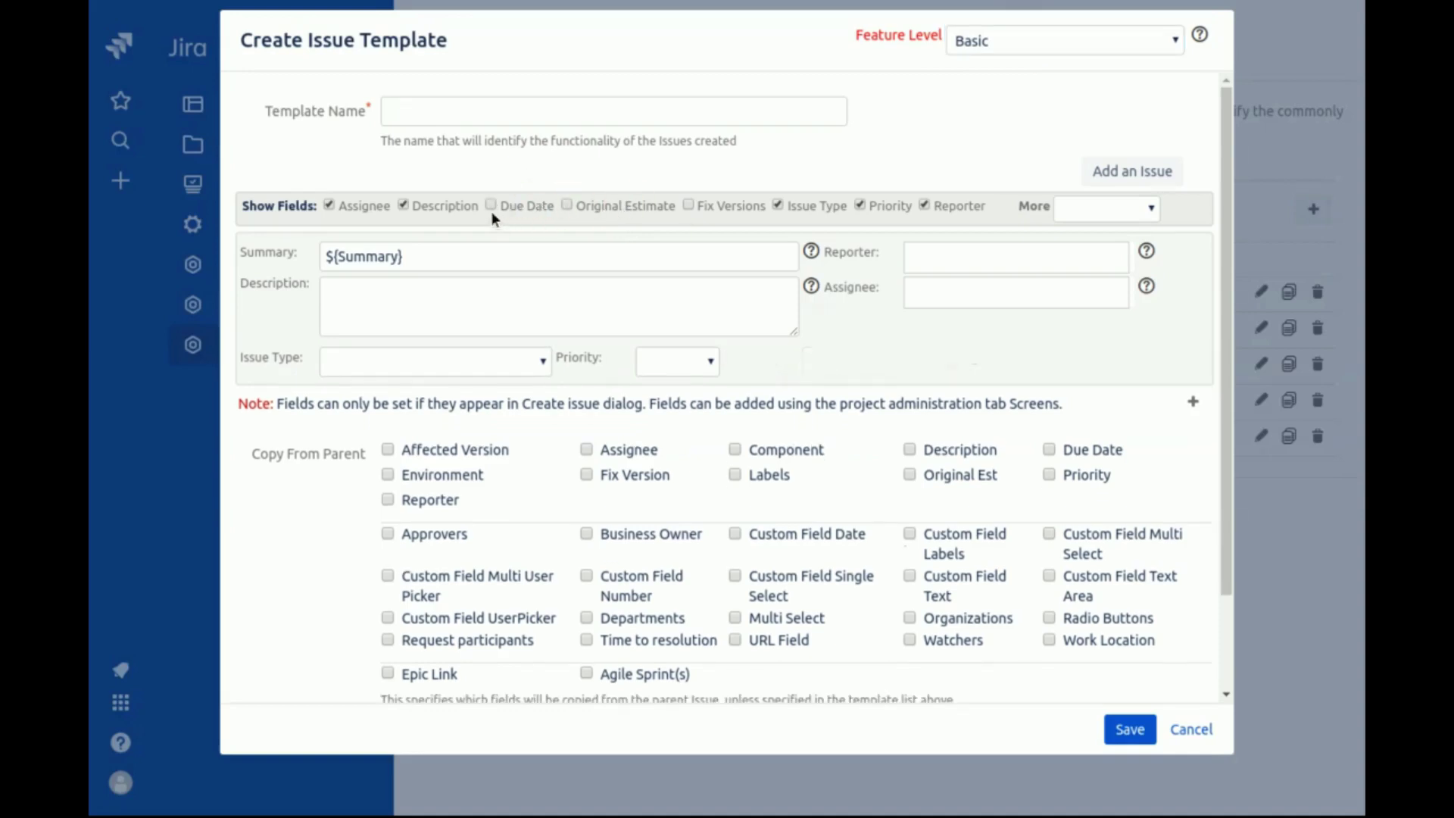
{"action": "left_click", "coordinate": [813, 202]}
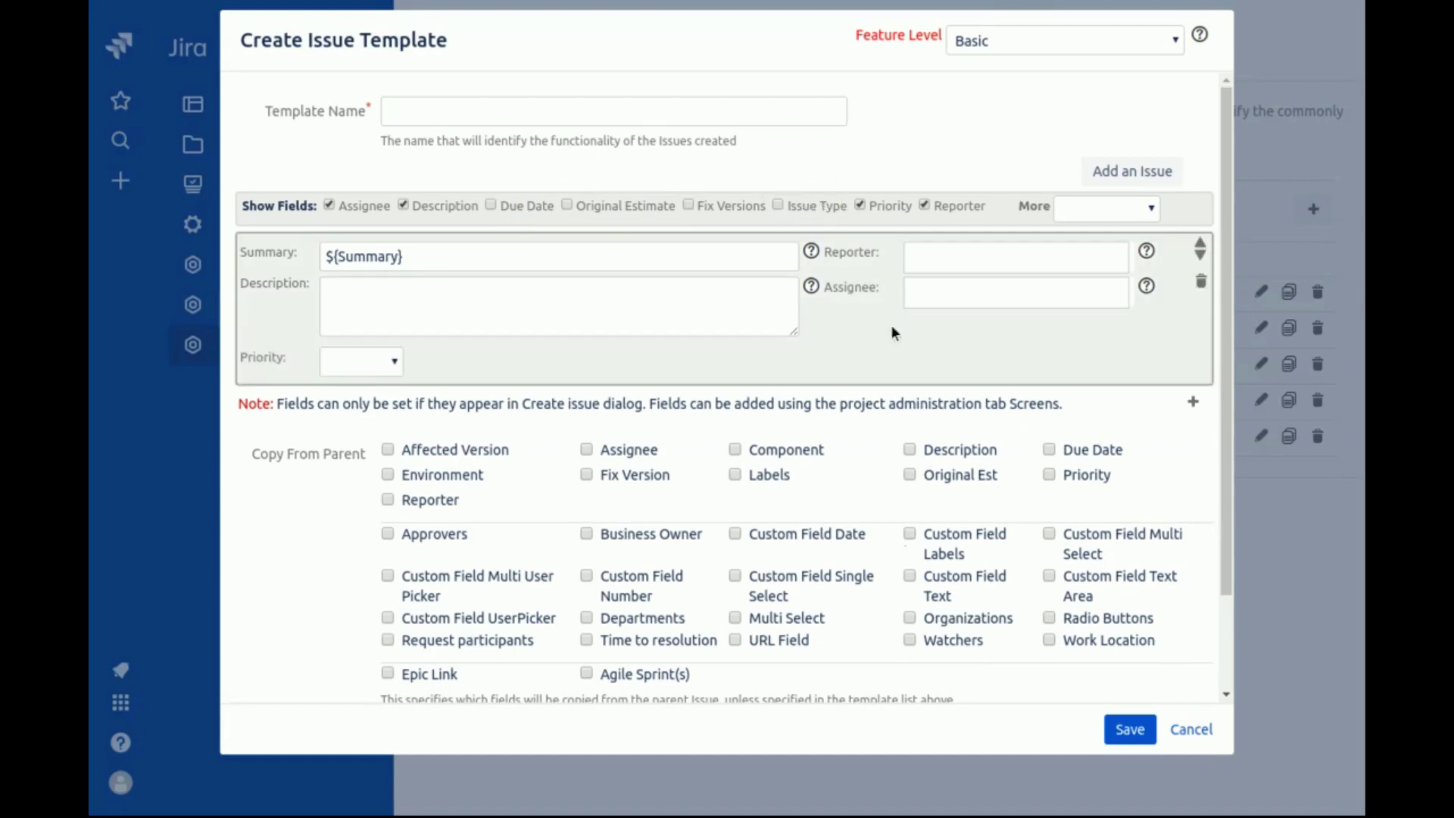
Add Custom Field to the template's Show Fields choices and enable it.
{"action": "left_click", "coordinate": [1078, 212]}
{"action": "left_click", "coordinate": [1076, 250]}
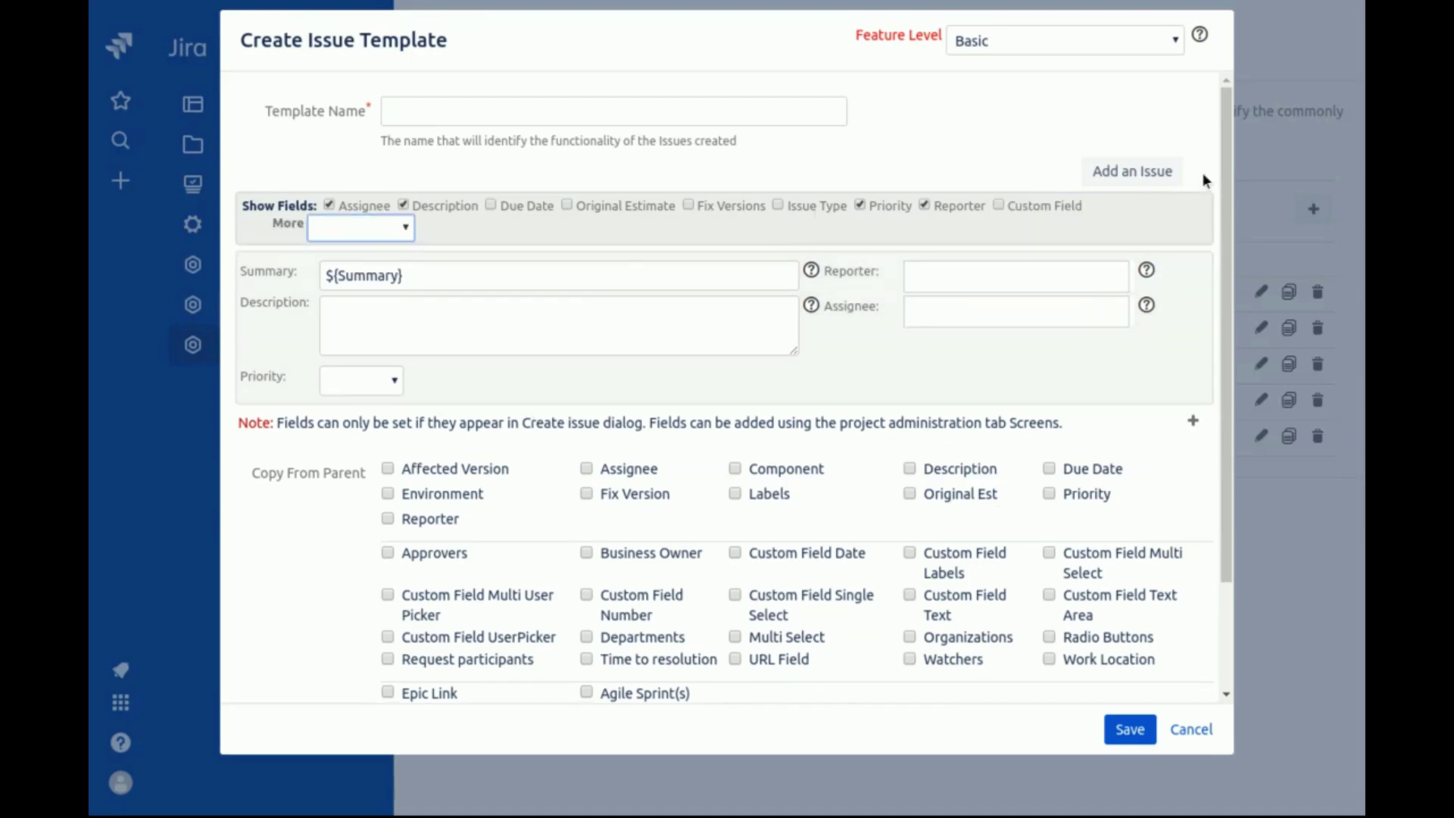
{"action": "left_click", "coordinate": [1069, 206]}
{"action": "left_click", "coordinate": [1069, 207]}
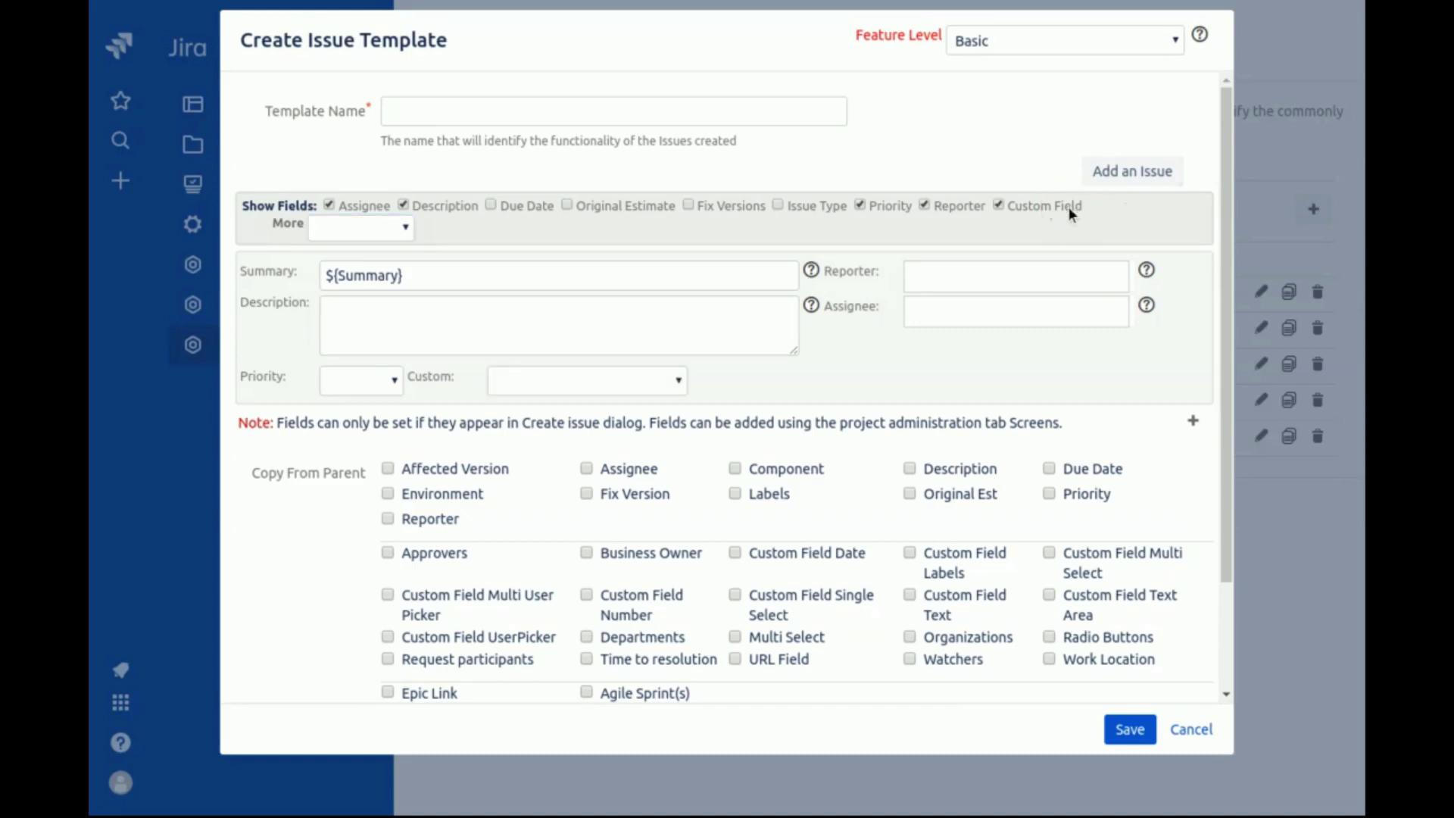
Add Project Key to the Show Fields choices, enable it and disable it again.
{"action": "left_click", "coordinate": [407, 238]}
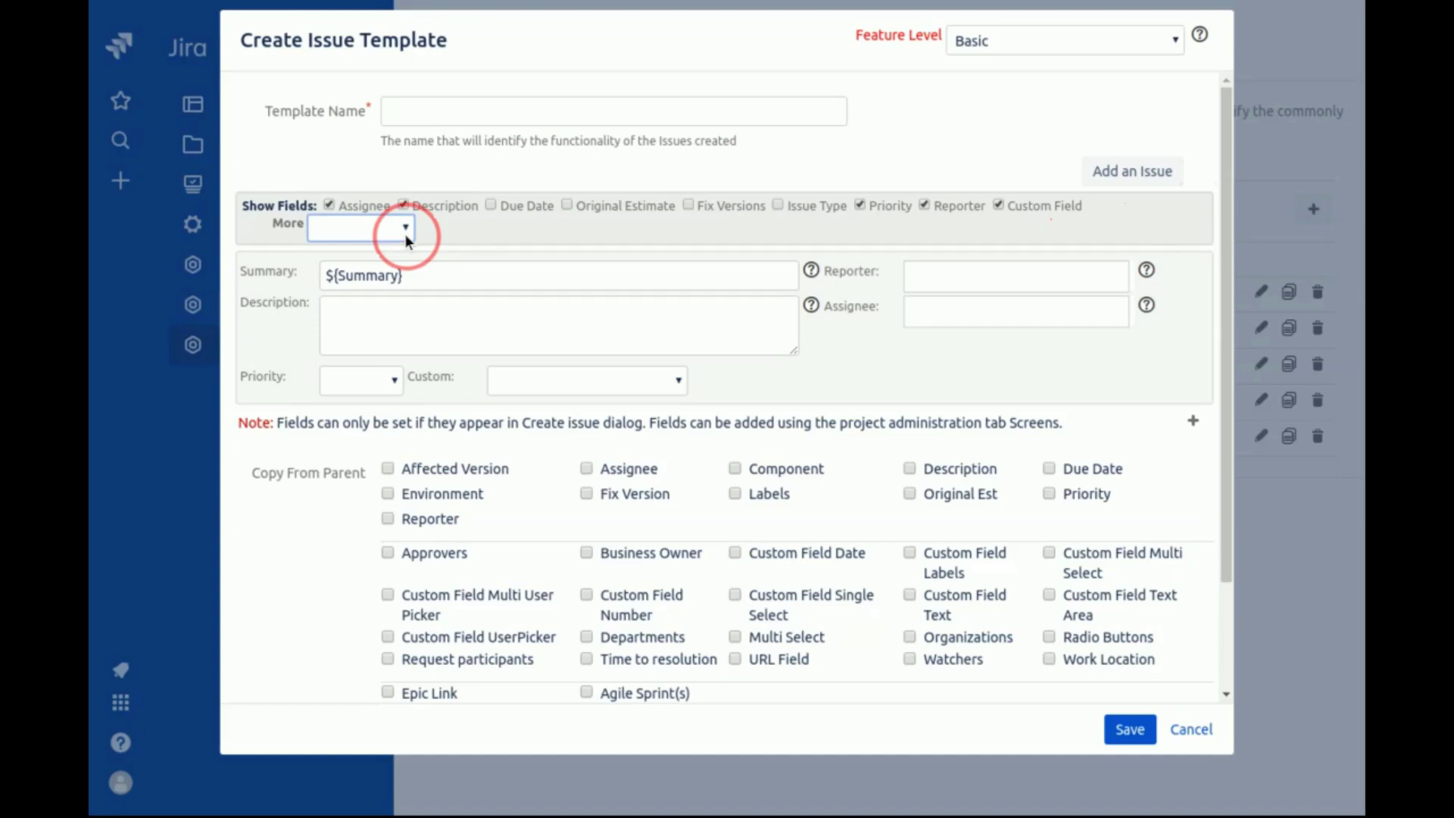
{"action": "left_click", "coordinate": [379, 299]}
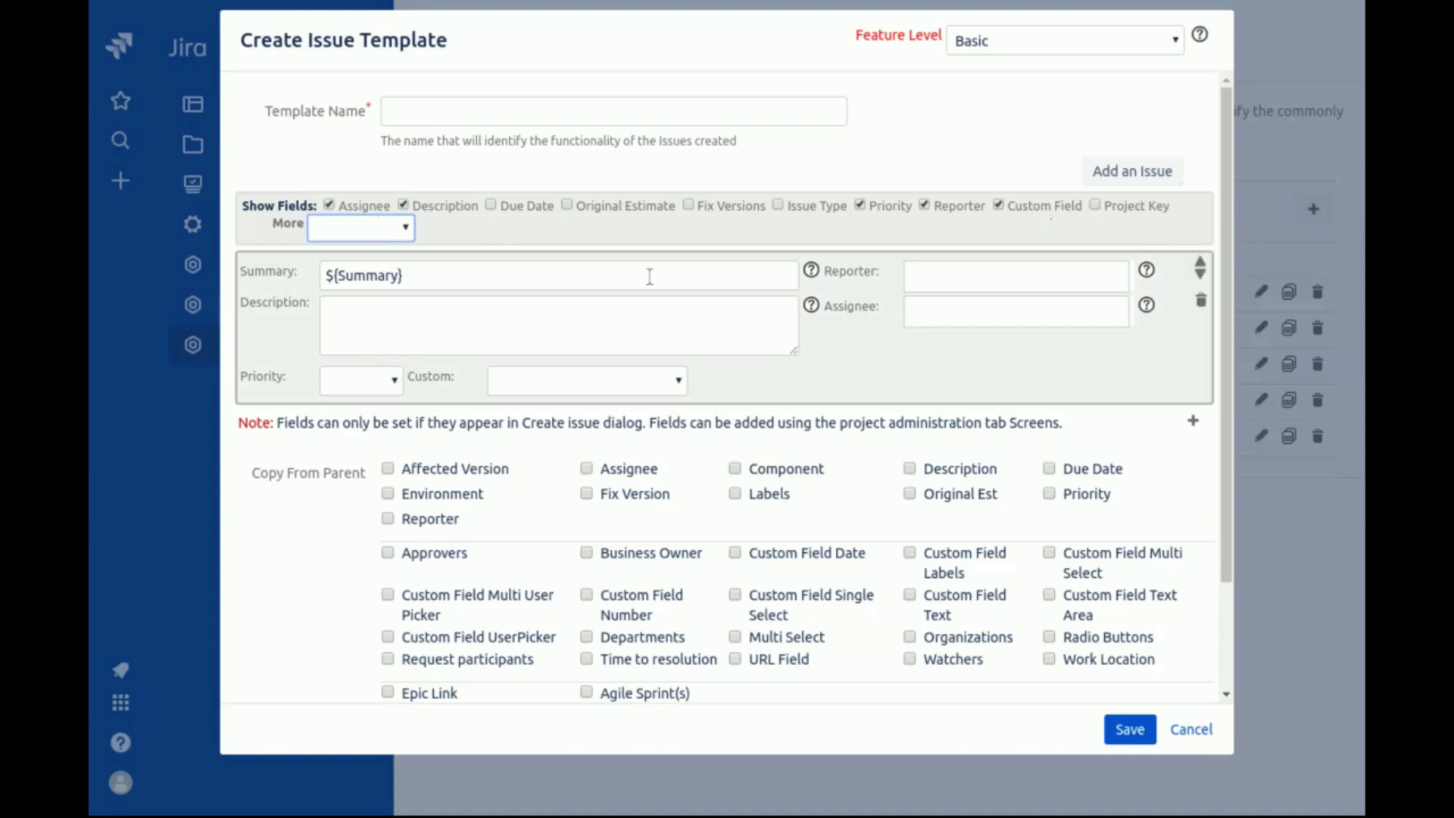
{"action": "left_click", "coordinate": [1122, 213]}
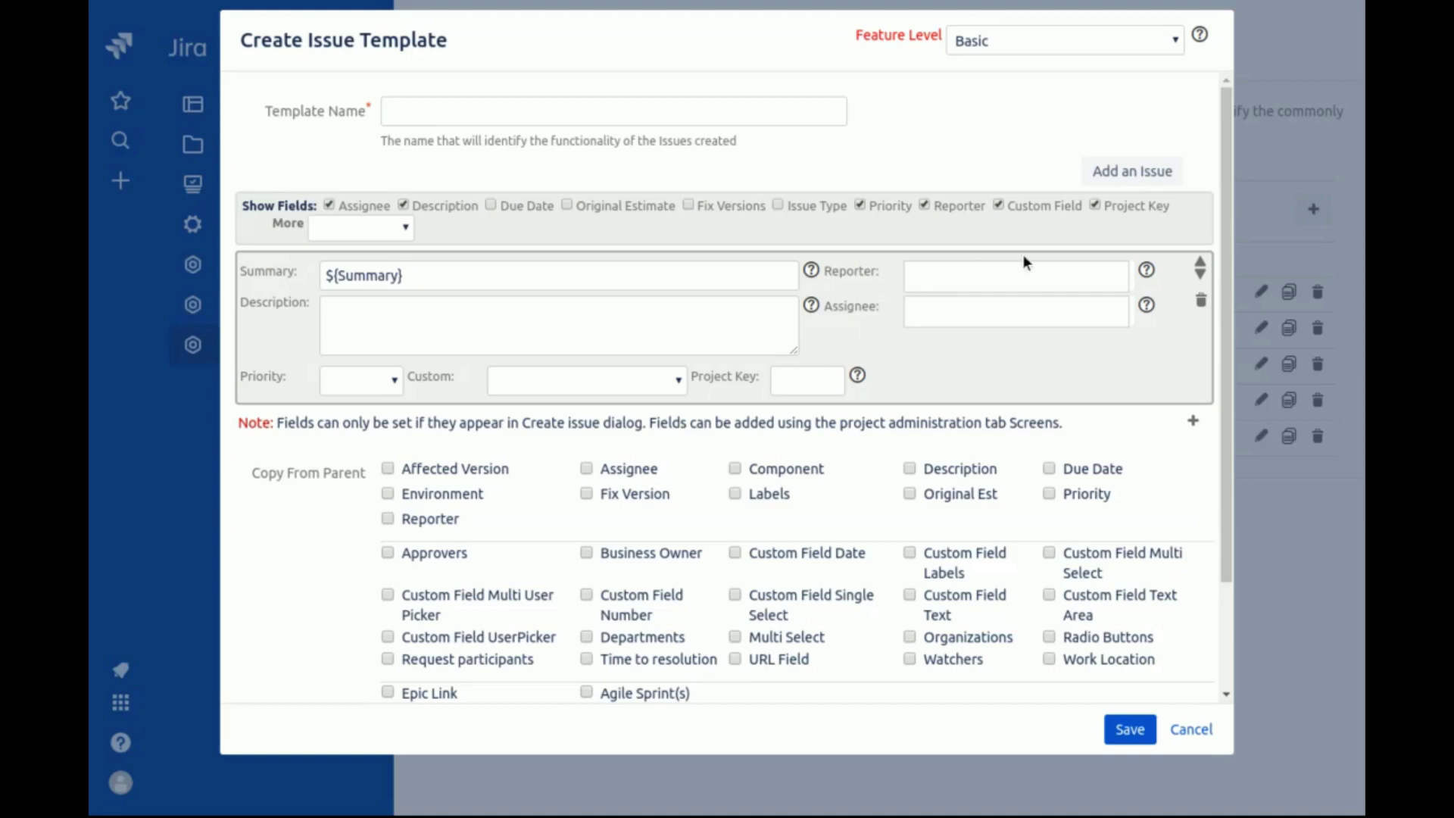
{"action": "left_click", "coordinate": [1113, 209]}
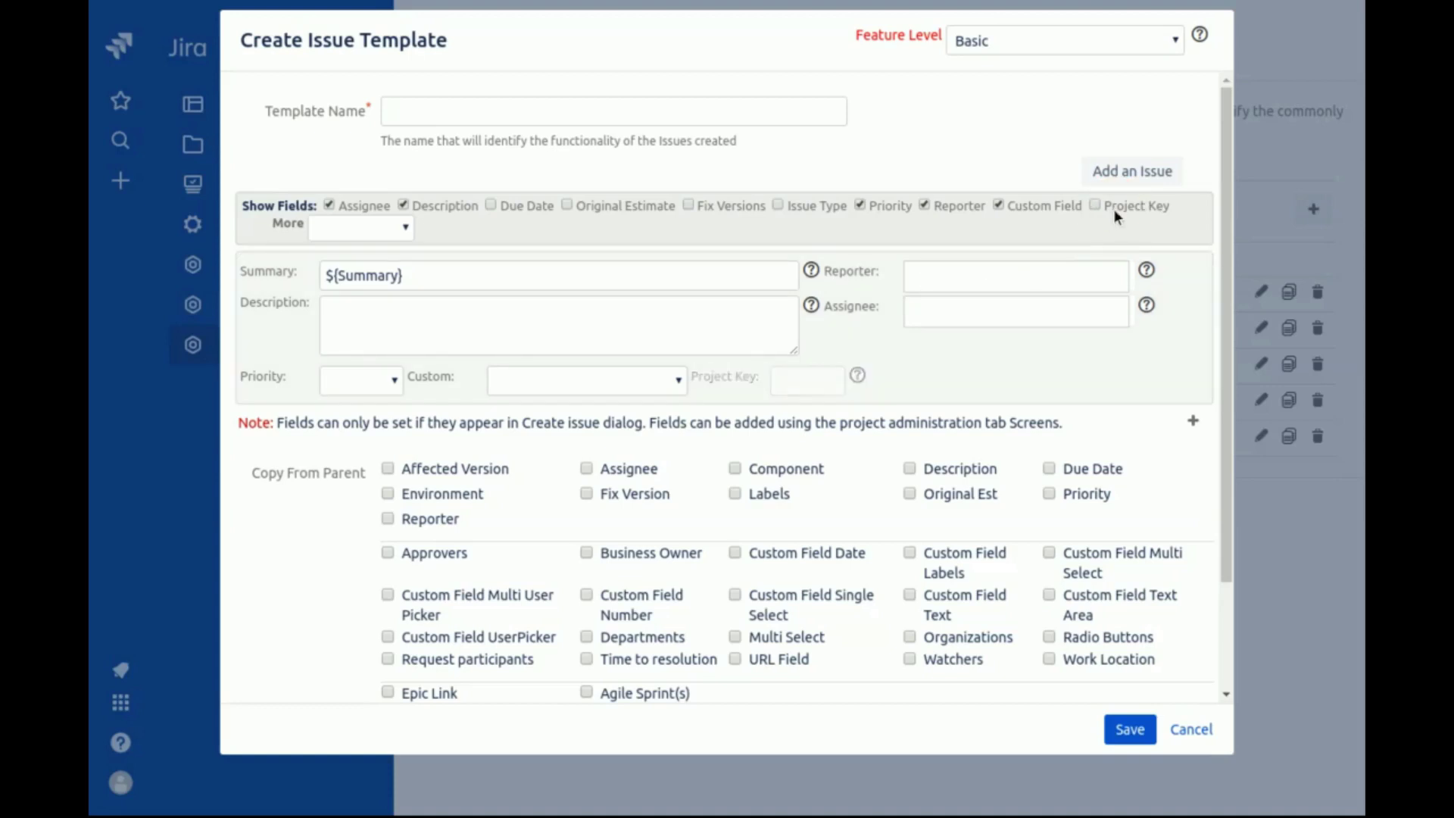
Set the feature level to Advanced and add a second issue to the template.
{"action": "left_click", "coordinate": [1066, 39]}
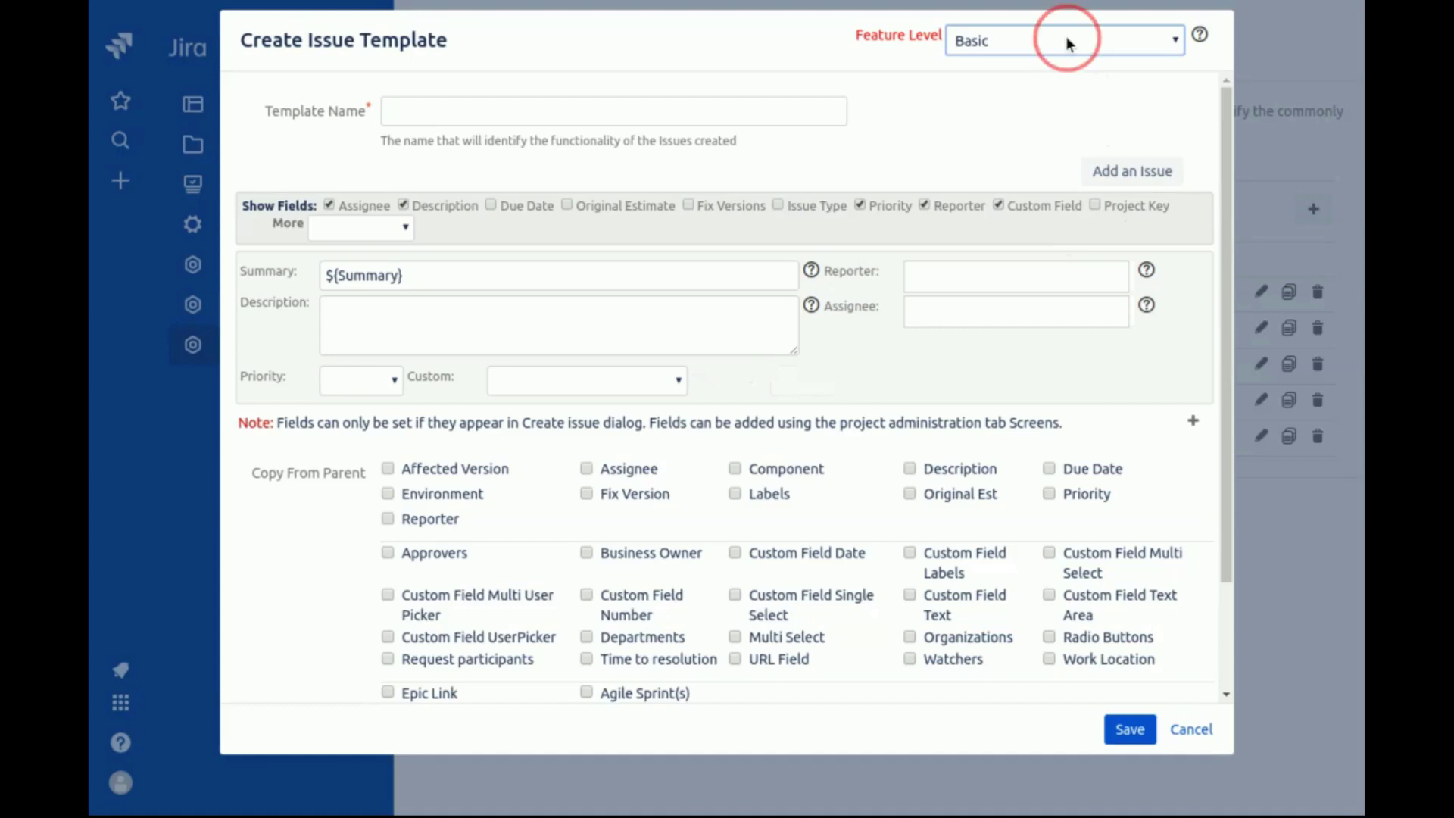
{"action": "left_click", "coordinate": [1063, 95]}
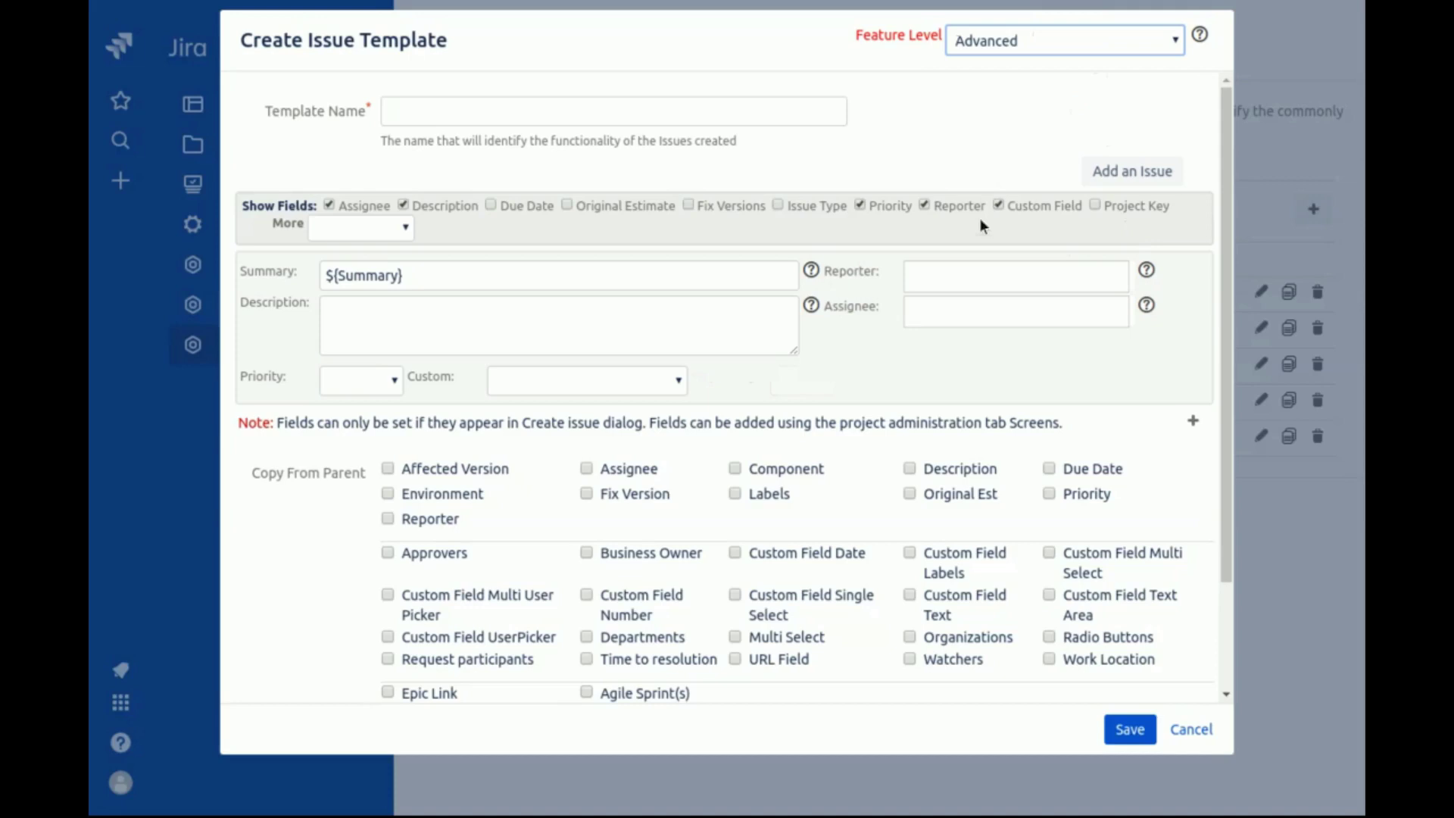
{"action": "mouse_move", "coordinate": [952, 326]}
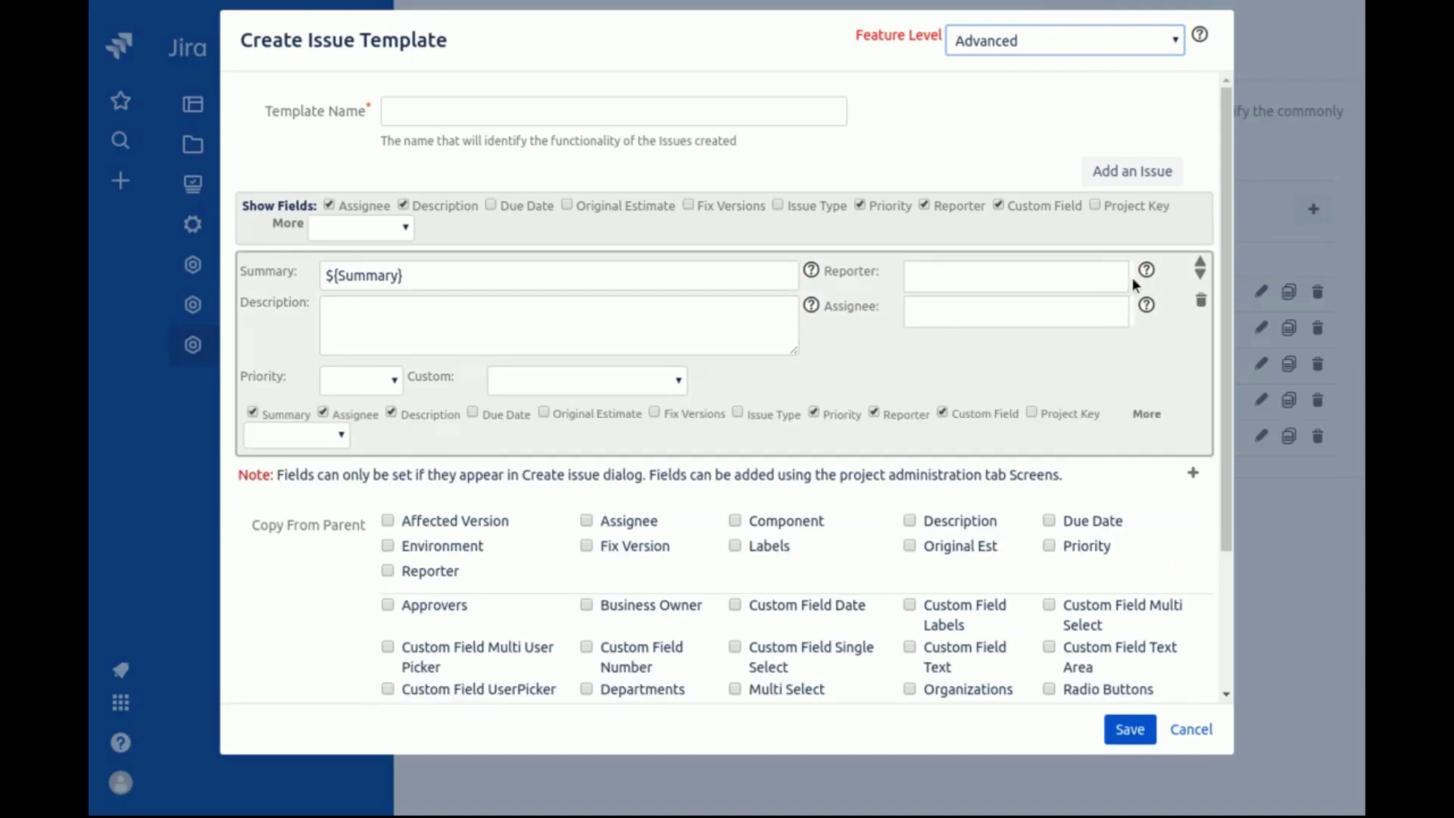
{"action": "left_click", "coordinate": [1152, 173]}
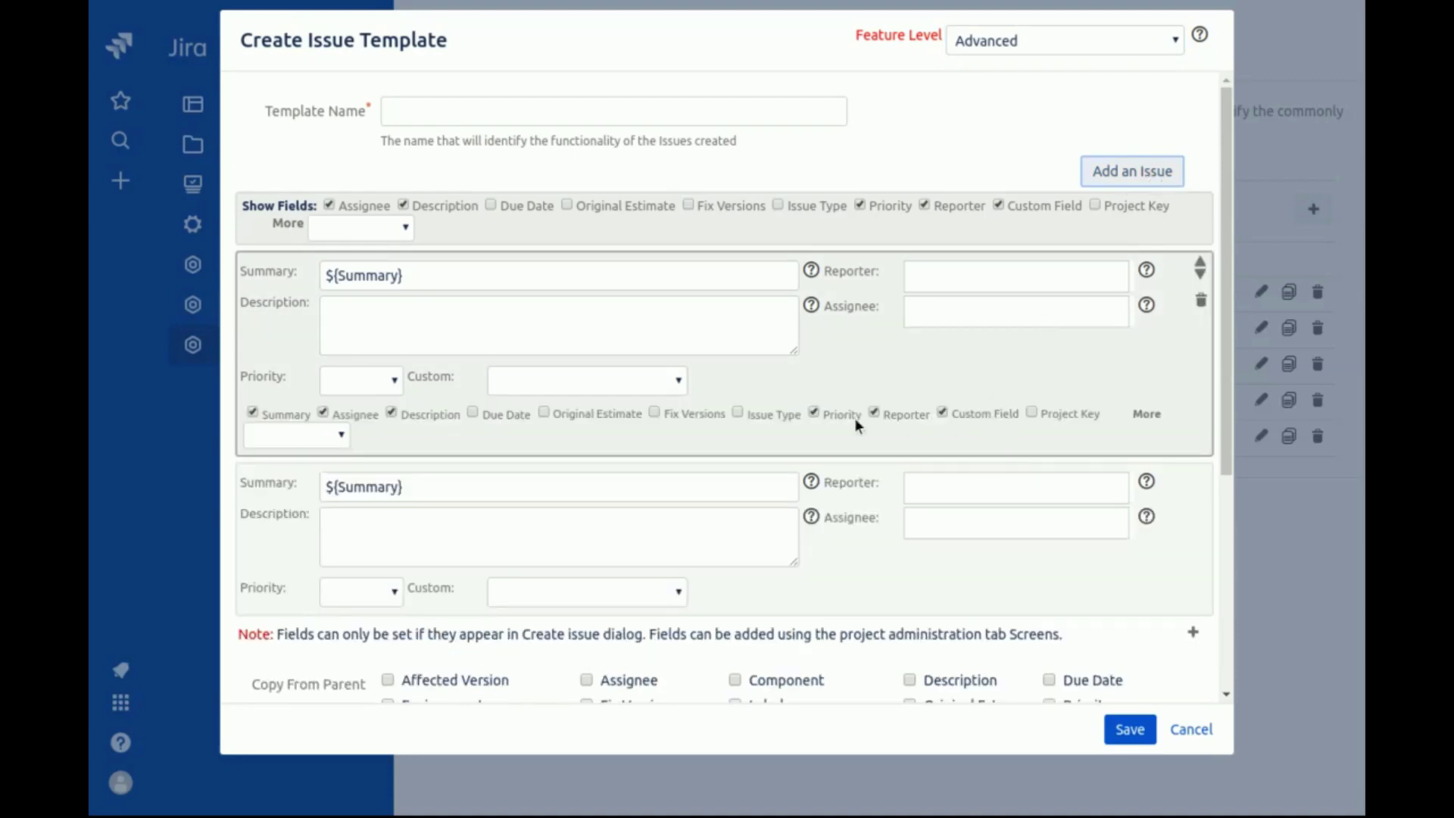
Show the Project Key field on the first issue only and hide it again.
{"action": "left_click", "coordinate": [1052, 411]}
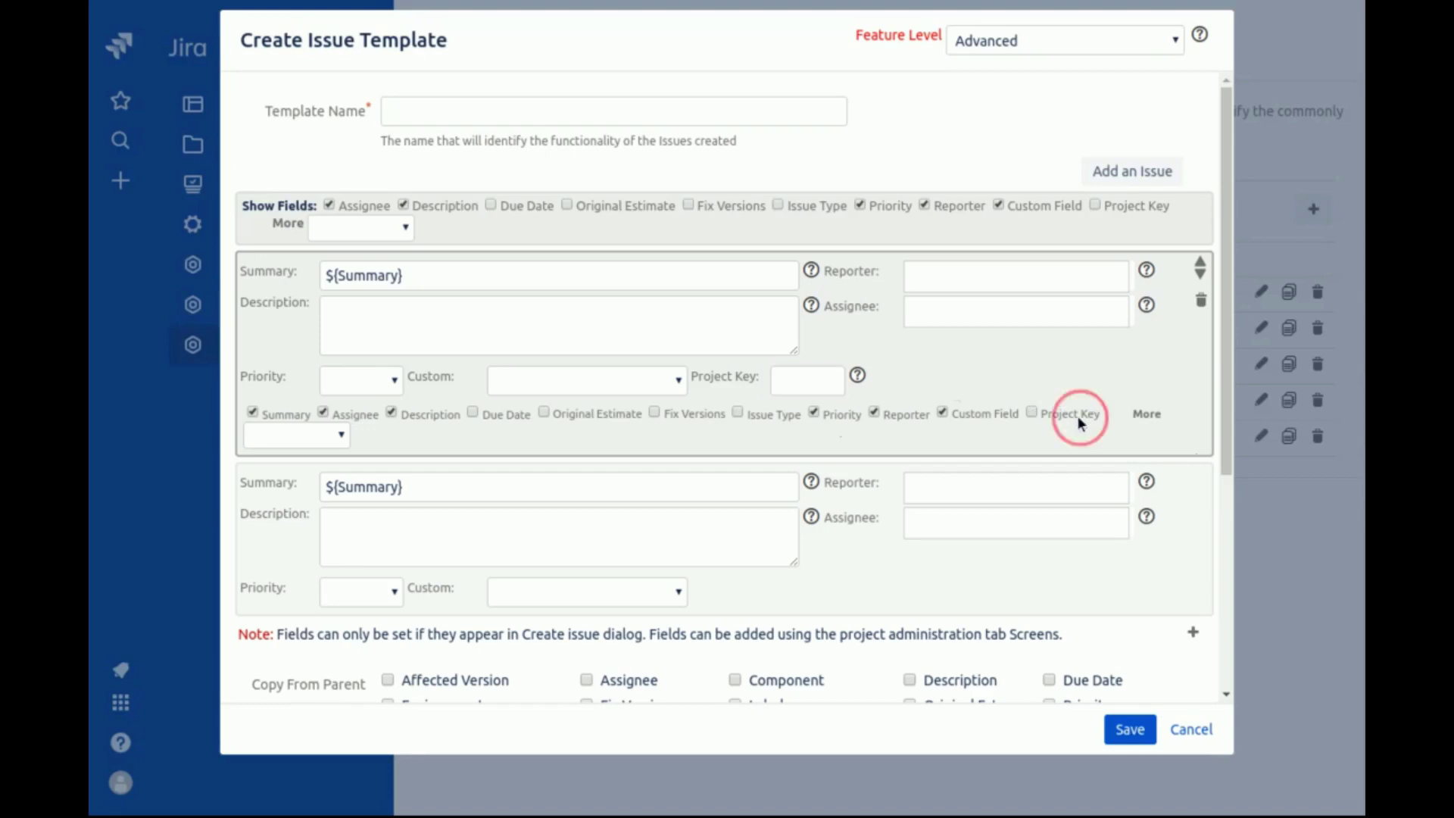
{"action": "left_click", "coordinate": [1079, 418]}
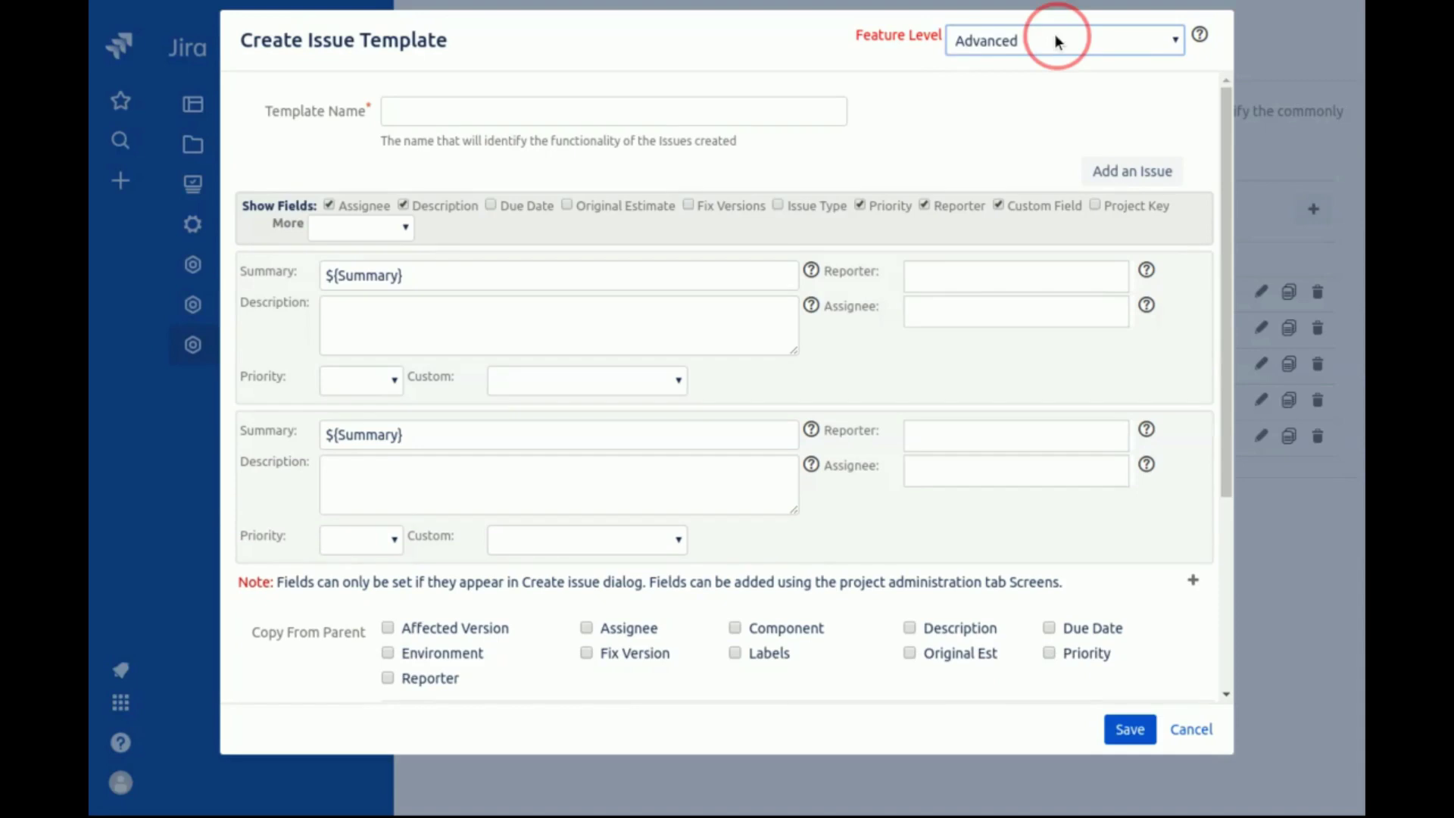
Try the Advanced Static feature level and return the template to Basic.
{"action": "left_click", "coordinate": [1055, 124]}
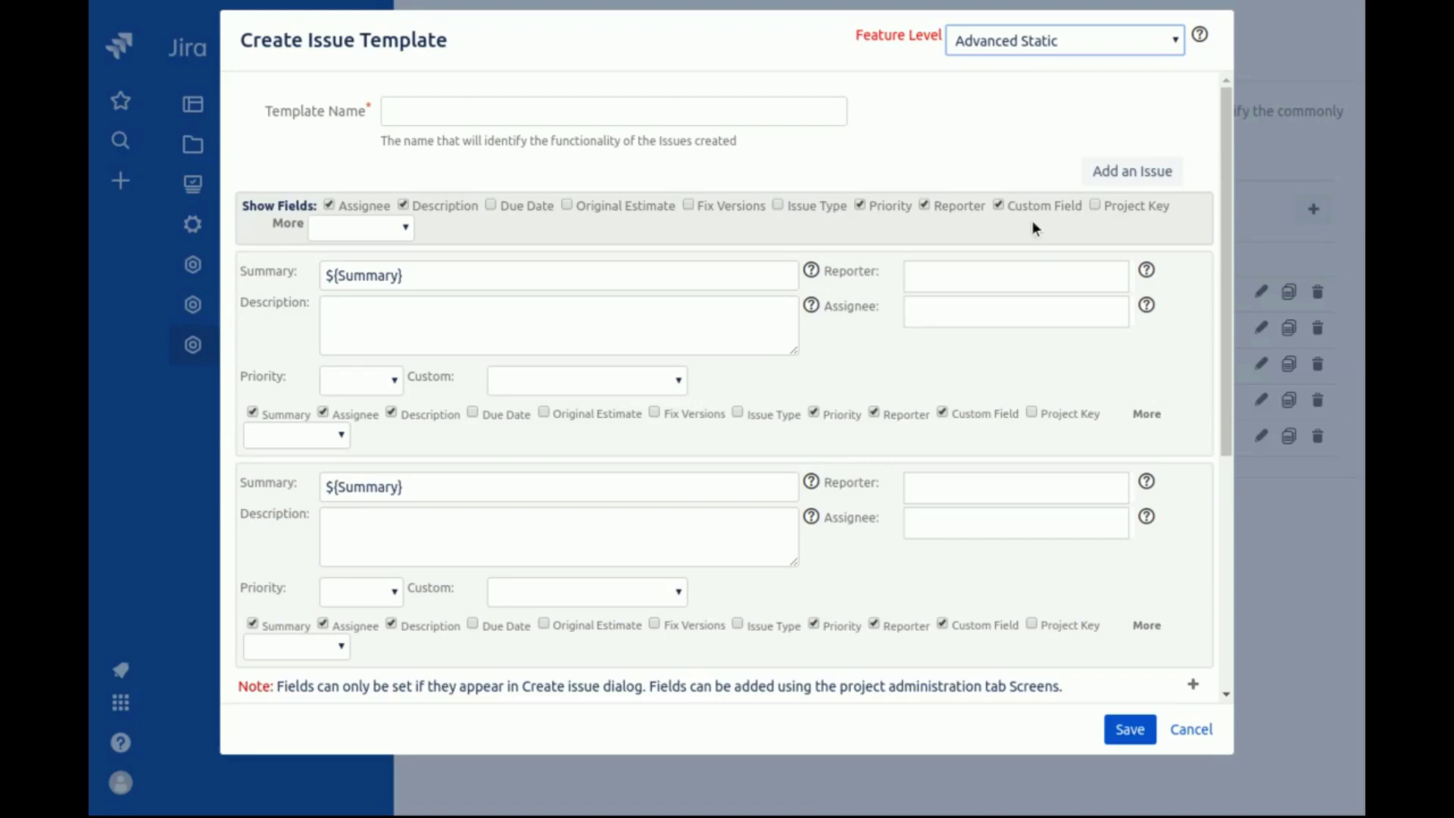
{"action": "left_click", "coordinate": [1059, 41]}
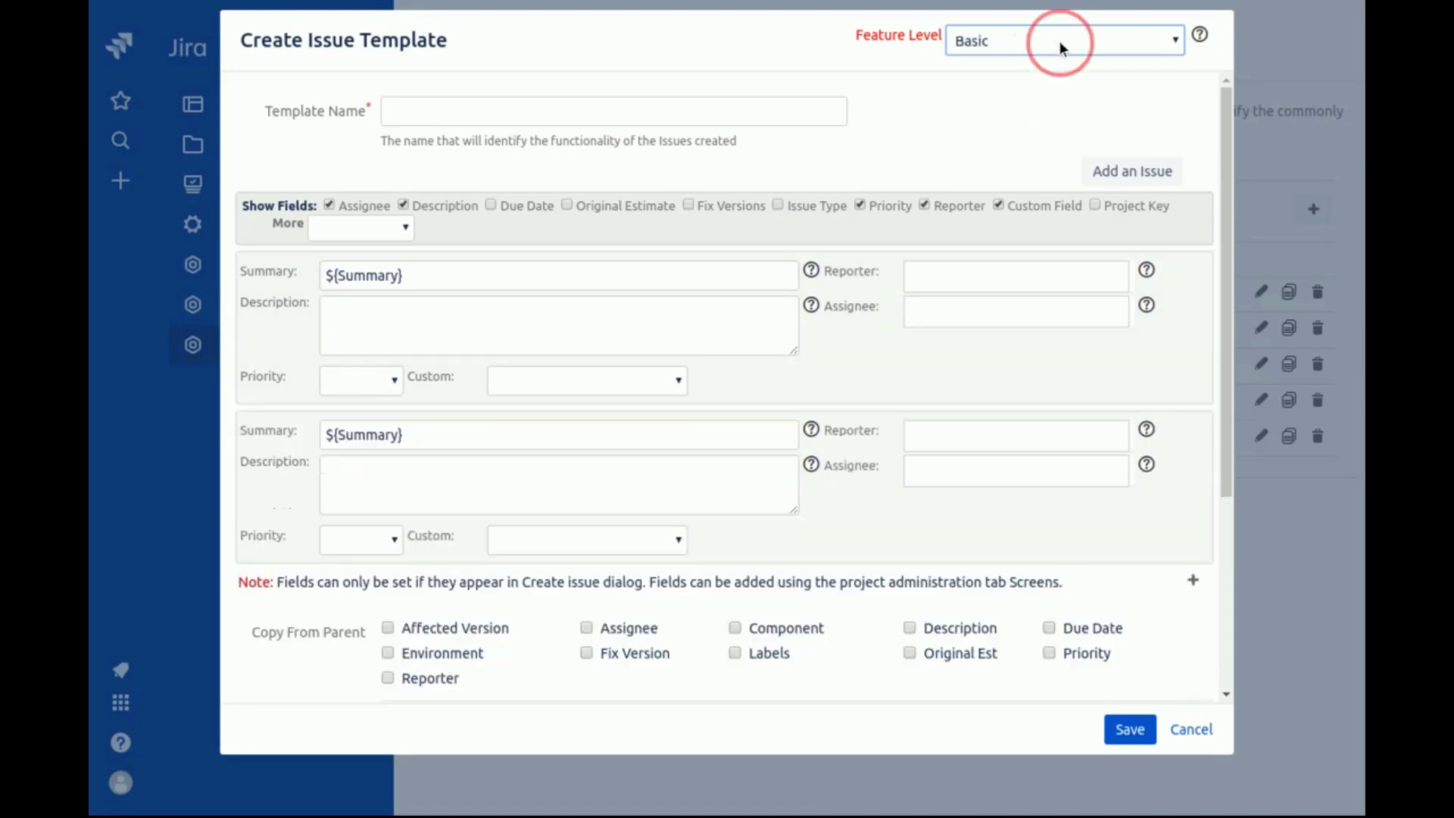
Name the template "Develop and Test" and set the first issue's summary to "${Summary} - Develop".
{"action": "left_click", "coordinate": [489, 108]}
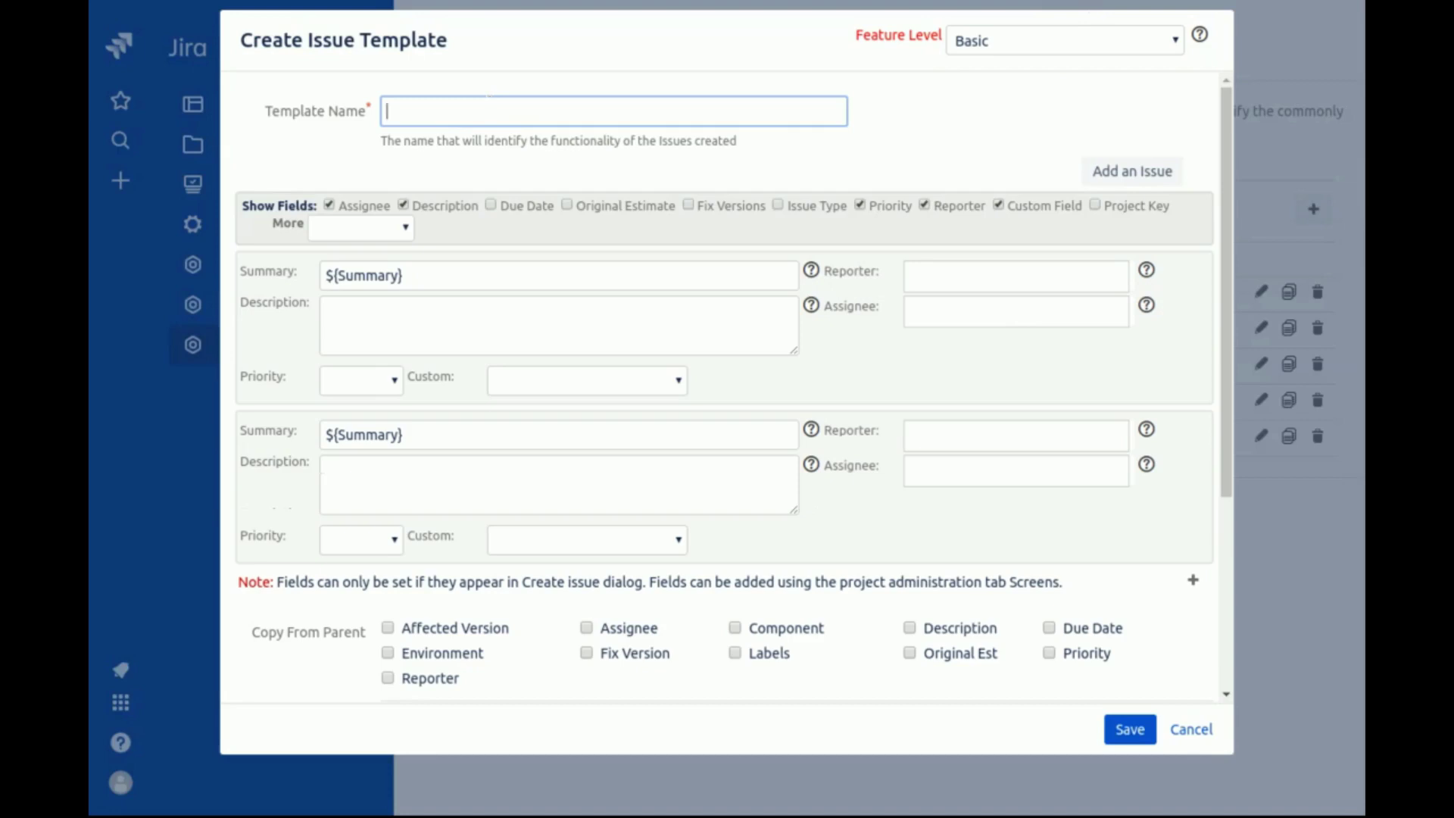
{"action": "type", "text": "Develop and Test"}
{"action": "left_click", "coordinate": [584, 276]}
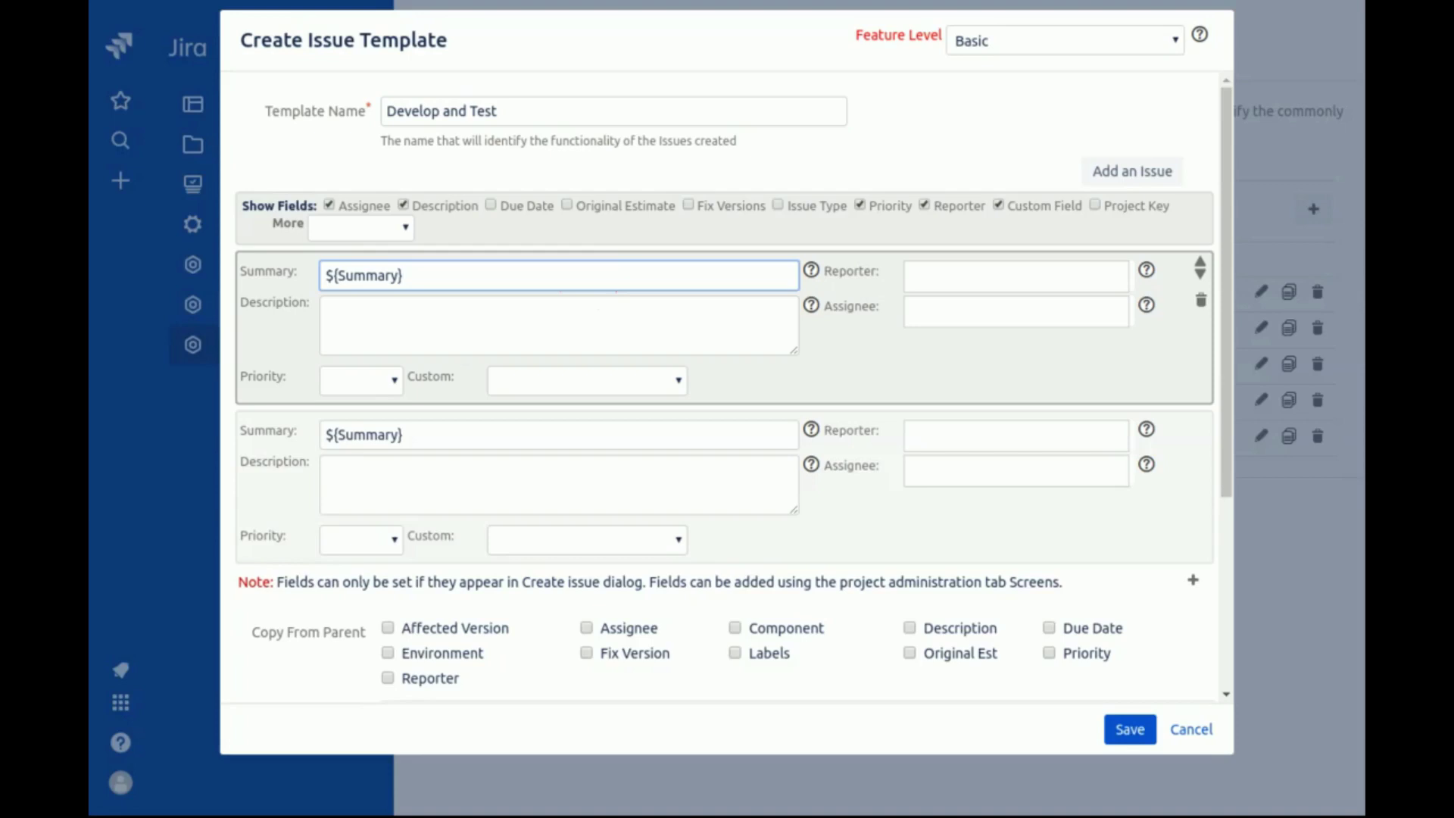
{"action": "key", "text": "ctrl+a"}
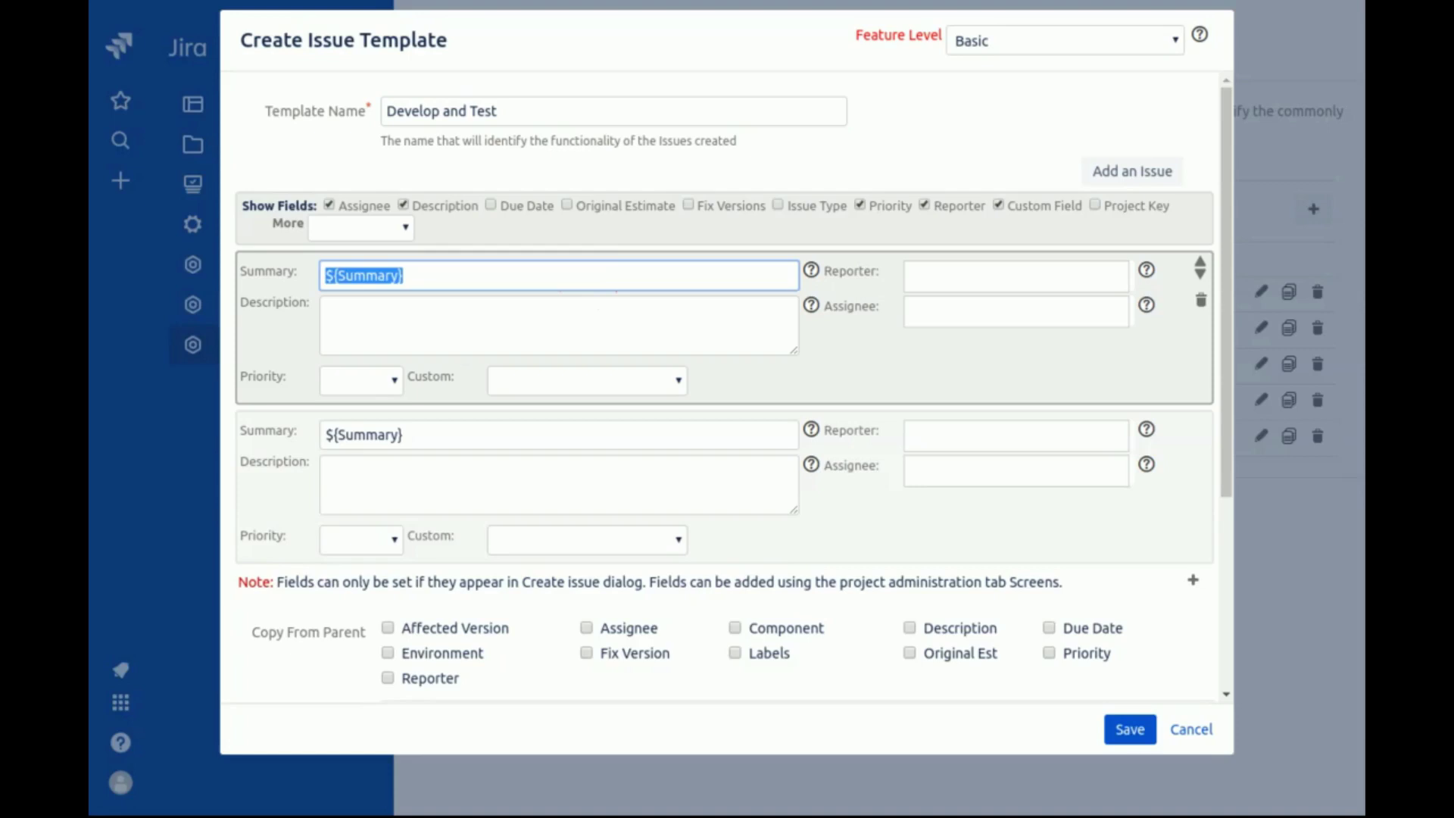
{"action": "key", "text": "Right"}
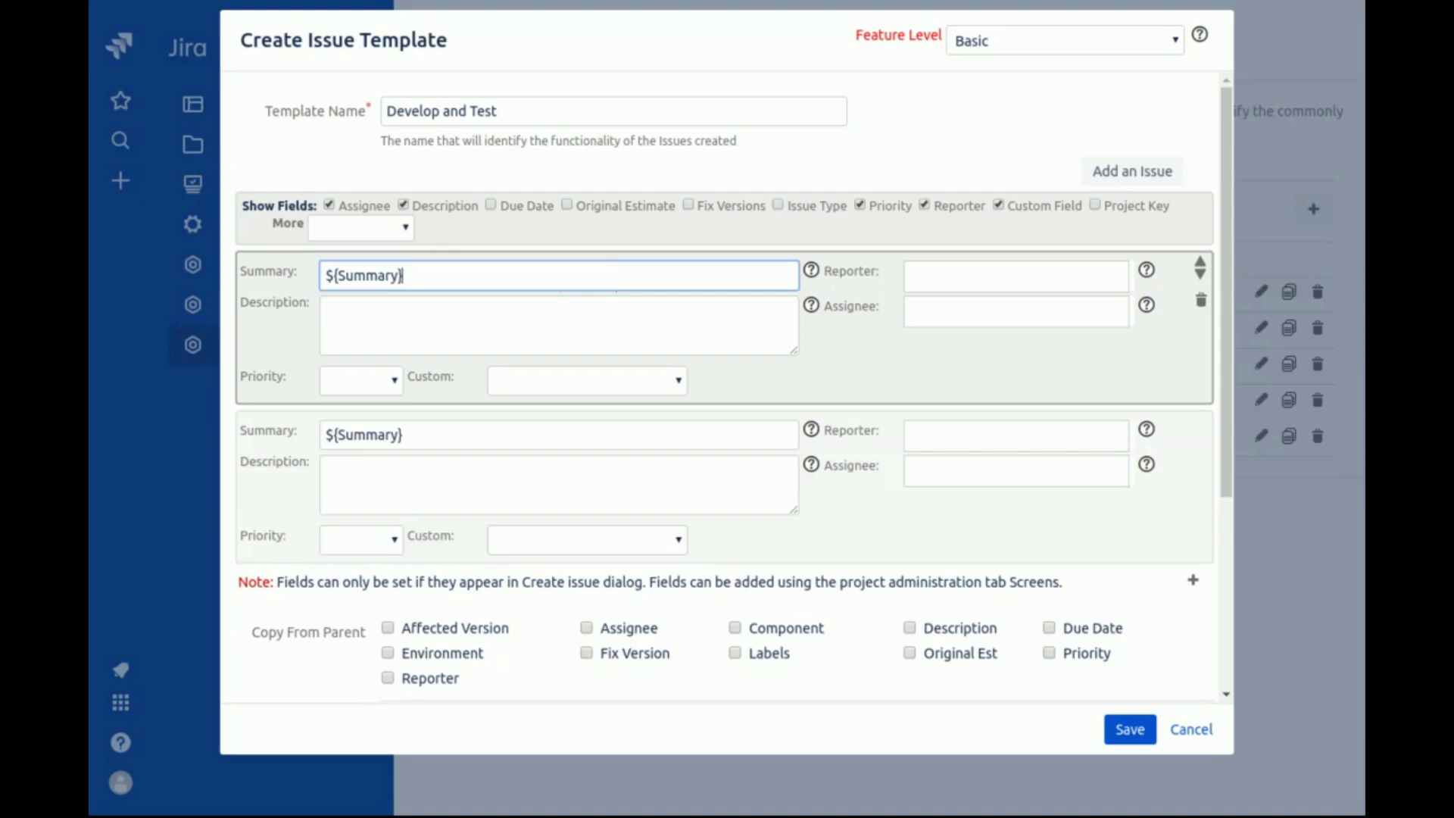
{"action": "type", "text": "${Reporter}"}
{"action": "left_click_drag", "start_coordinate": [482, 275], "coordinate": [406, 275]}
{"action": "key", "text": "BackSpace"}
{"action": "type", "text": "- Develop"}
Set the first issue's reporter to the ${Reporter} variable instead of a specific user.
{"action": "left_click", "coordinate": [943, 281]}
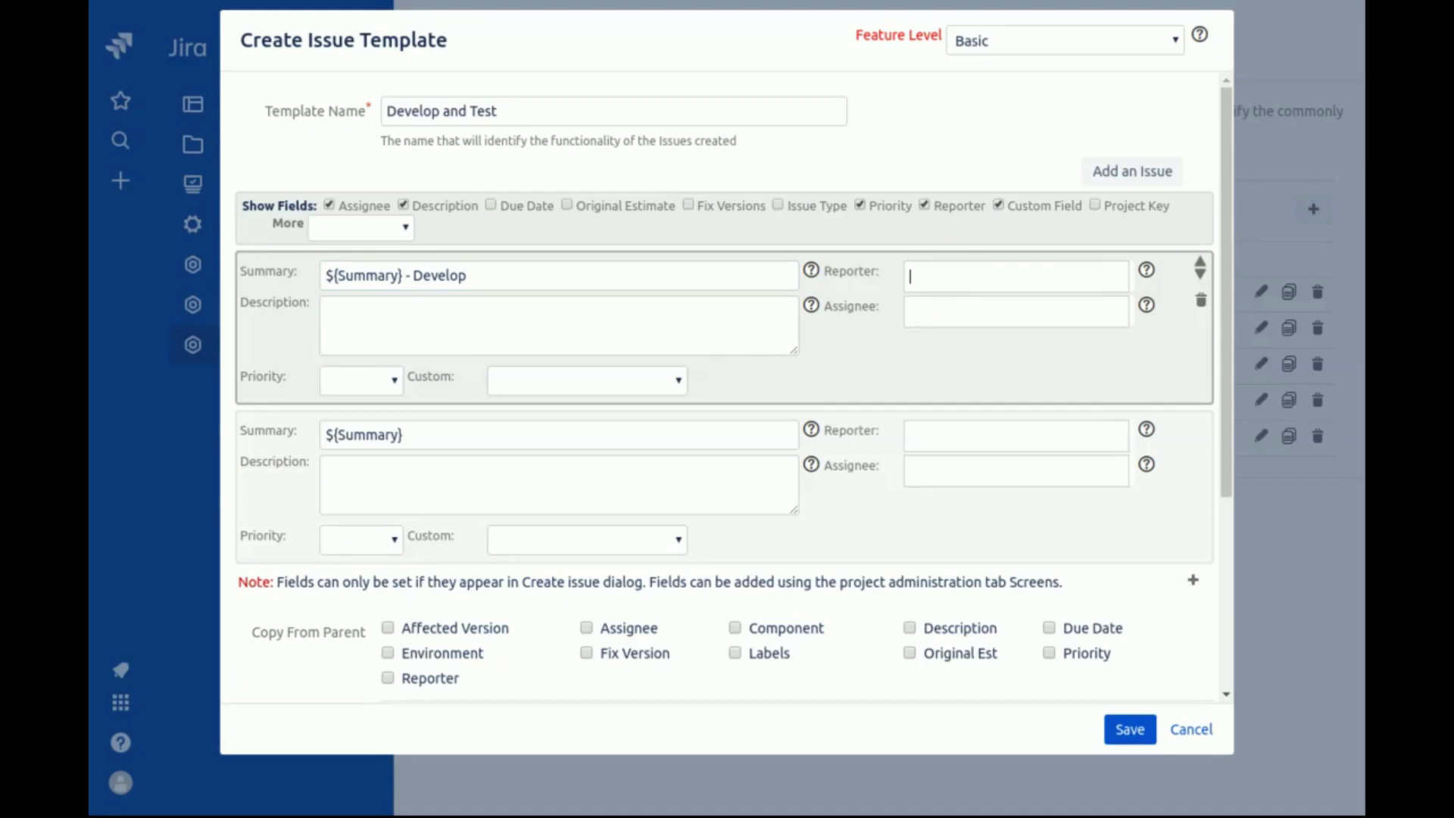
{"action": "type", "text": "chad"}
{"action": "key", "text": "Return"}
{"action": "key", "text": "BackSpace"}
{"action": "type", "text": "${"}
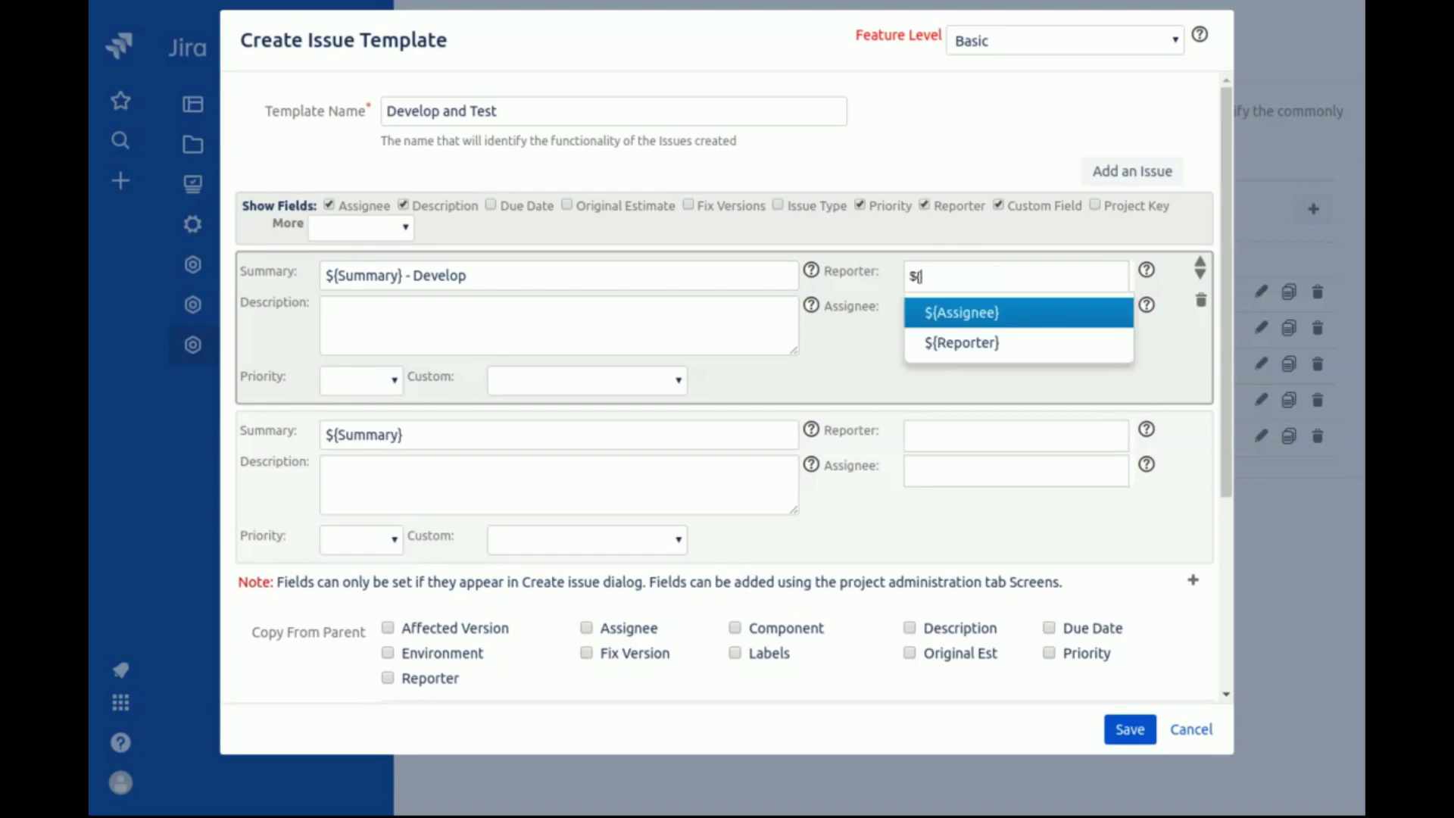
{"action": "type", "text": "Rep"}
{"action": "key", "text": "Return"}
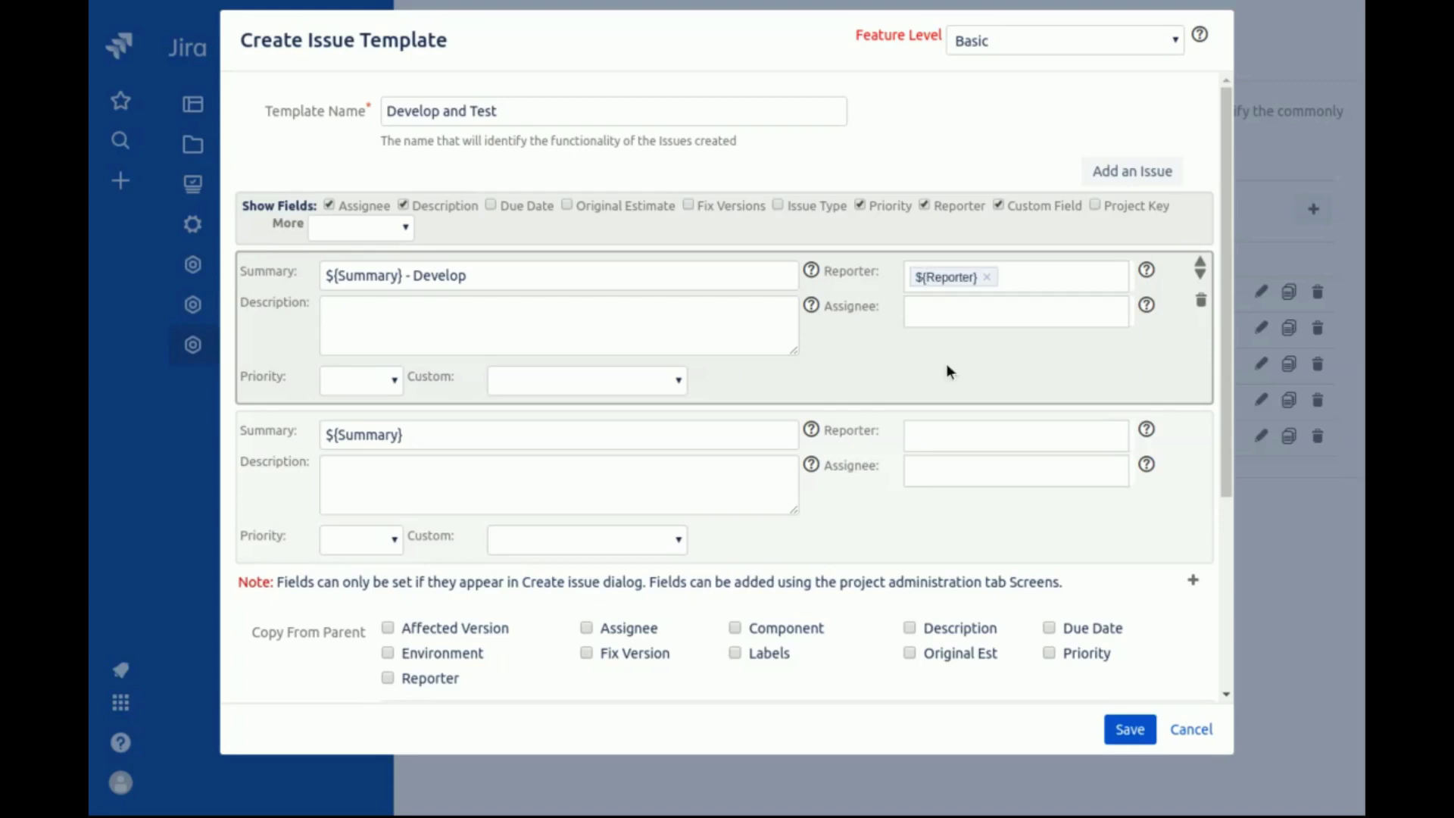
Look up the developer's name and set that user as the first issue's assignee.
{"action": "left_click", "coordinate": [950, 322]}
{"action": "type", "text": "chad"}
{"action": "key", "text": "Down"}
{"action": "key", "text": "Down"}
{"action": "key", "text": "Return"}
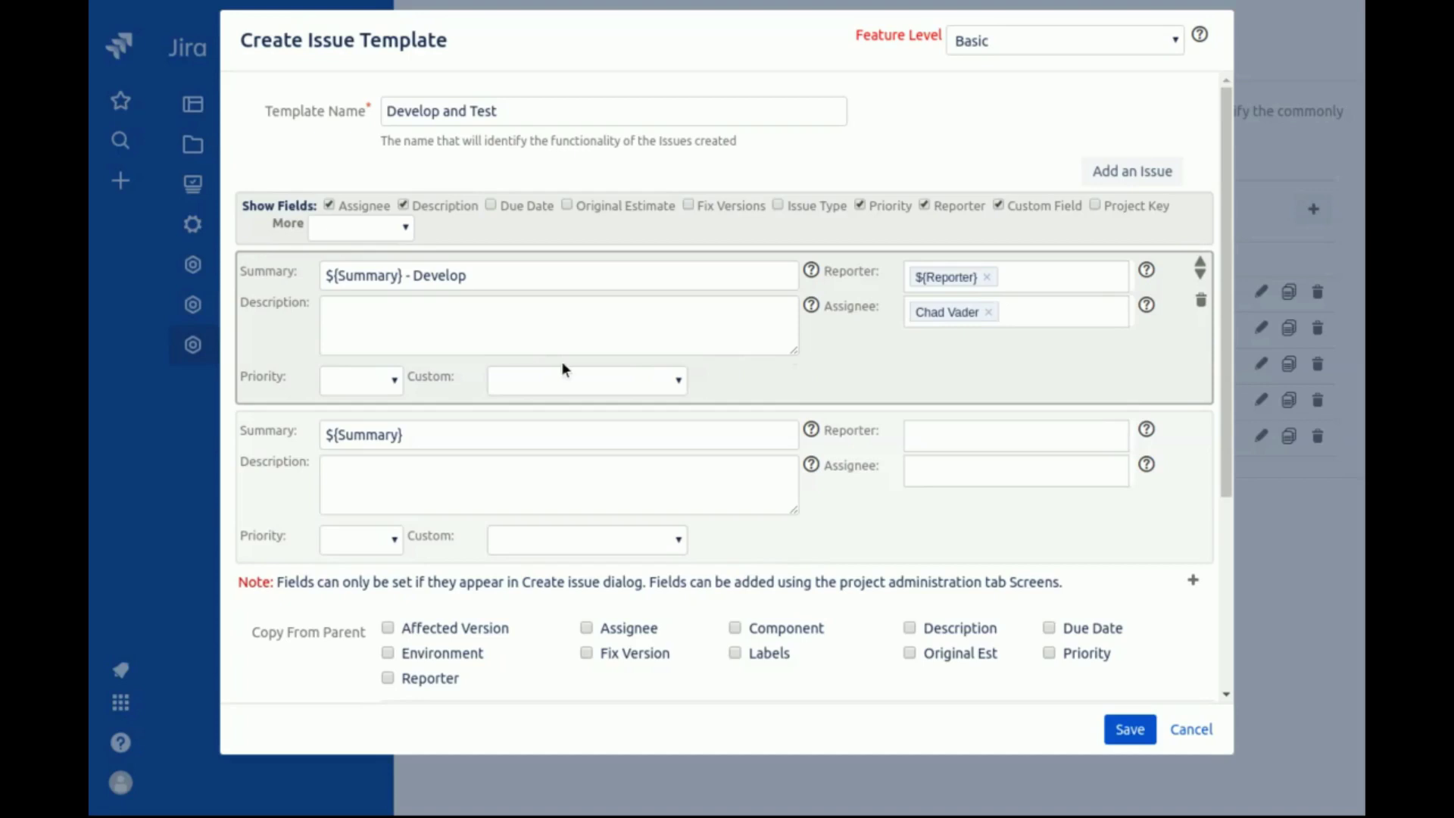
Set the second issue's summary to "${Summary} - Test".
{"action": "left_click", "coordinate": [423, 438]}
{"action": "type", "text": "- Test"}
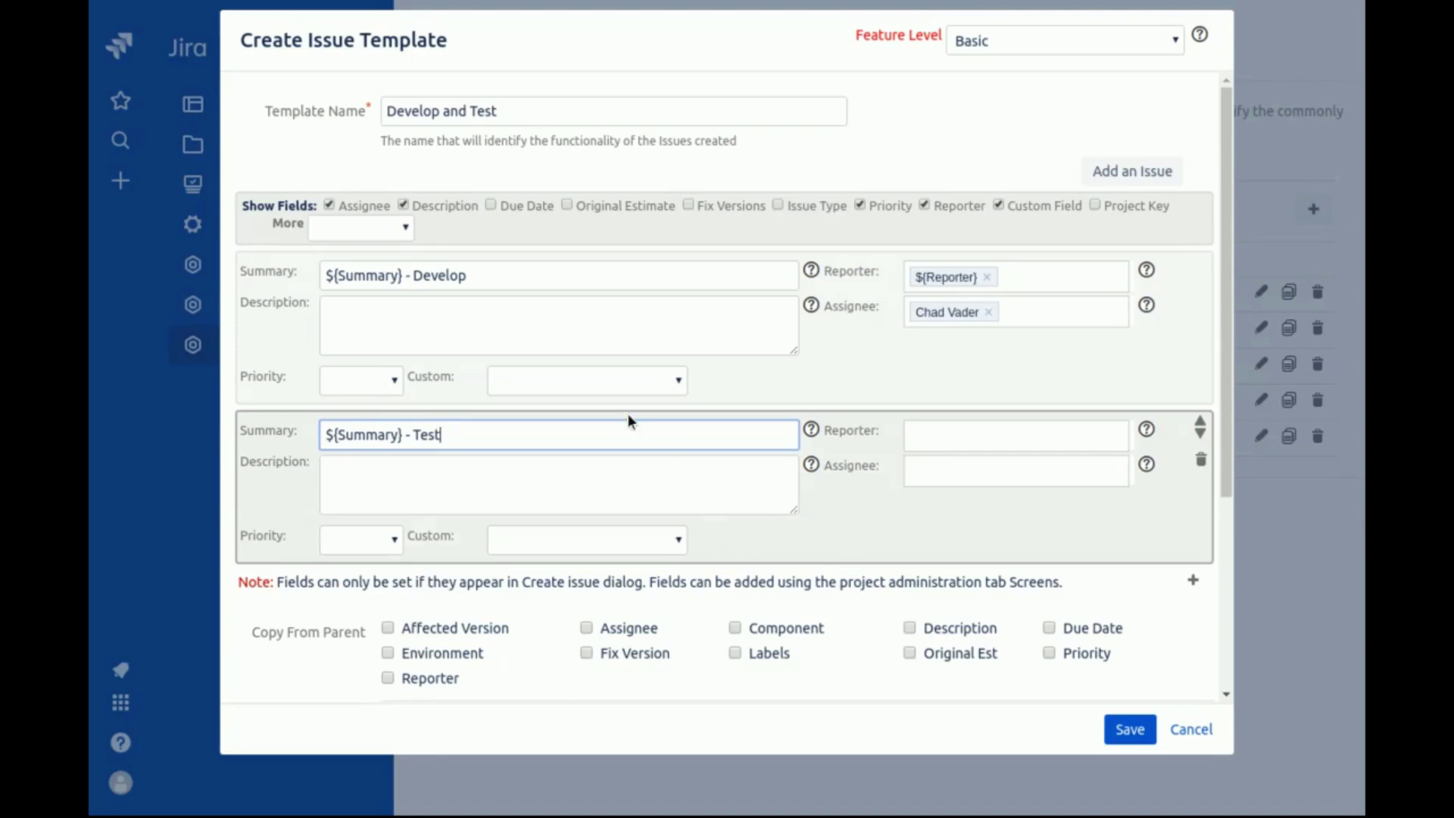
Choose Work Location as the first issue's custom field and set its value to Auckland.
{"action": "left_click", "coordinate": [606, 390]}
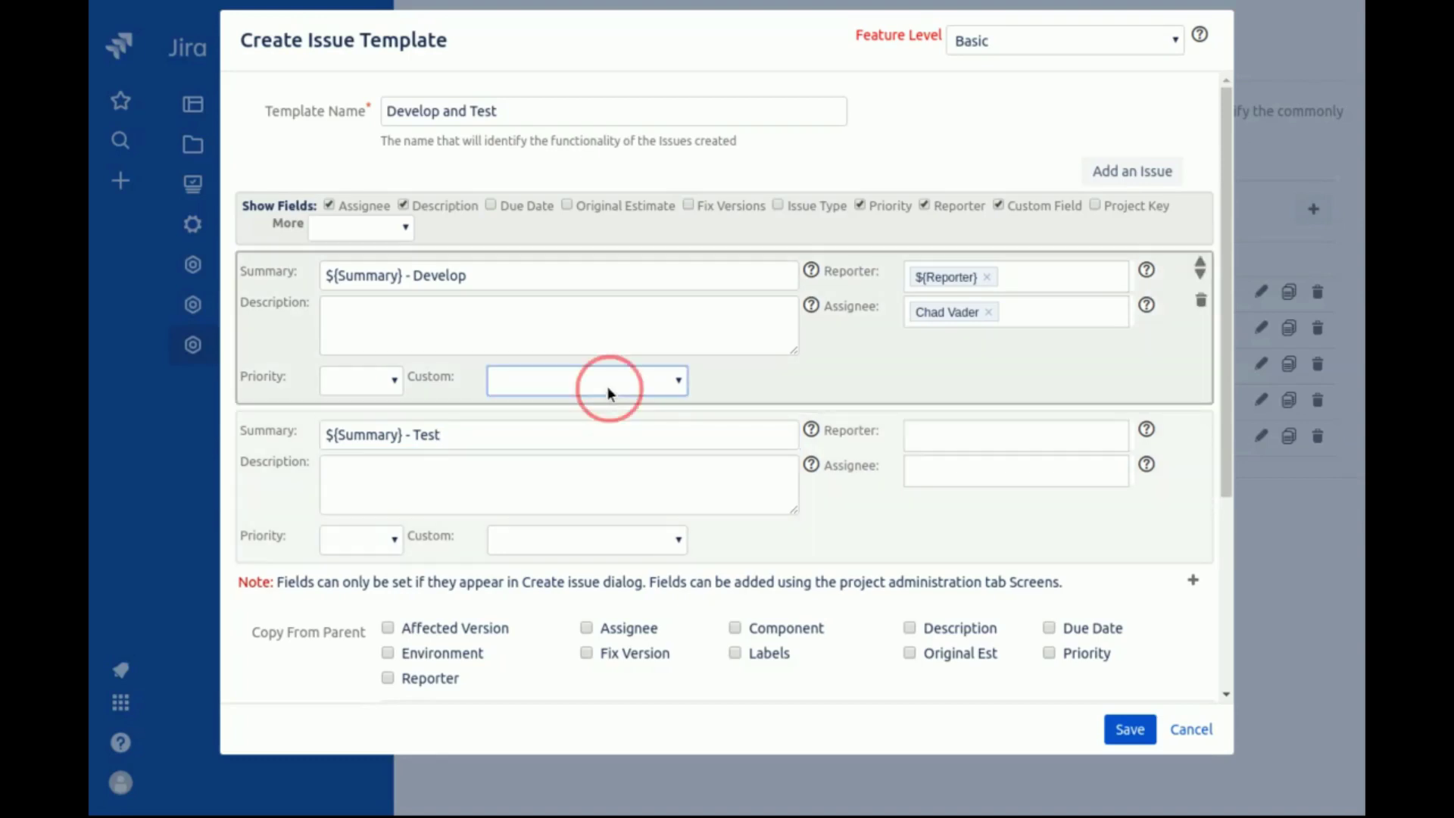
{"action": "left_click", "coordinate": [587, 379]}
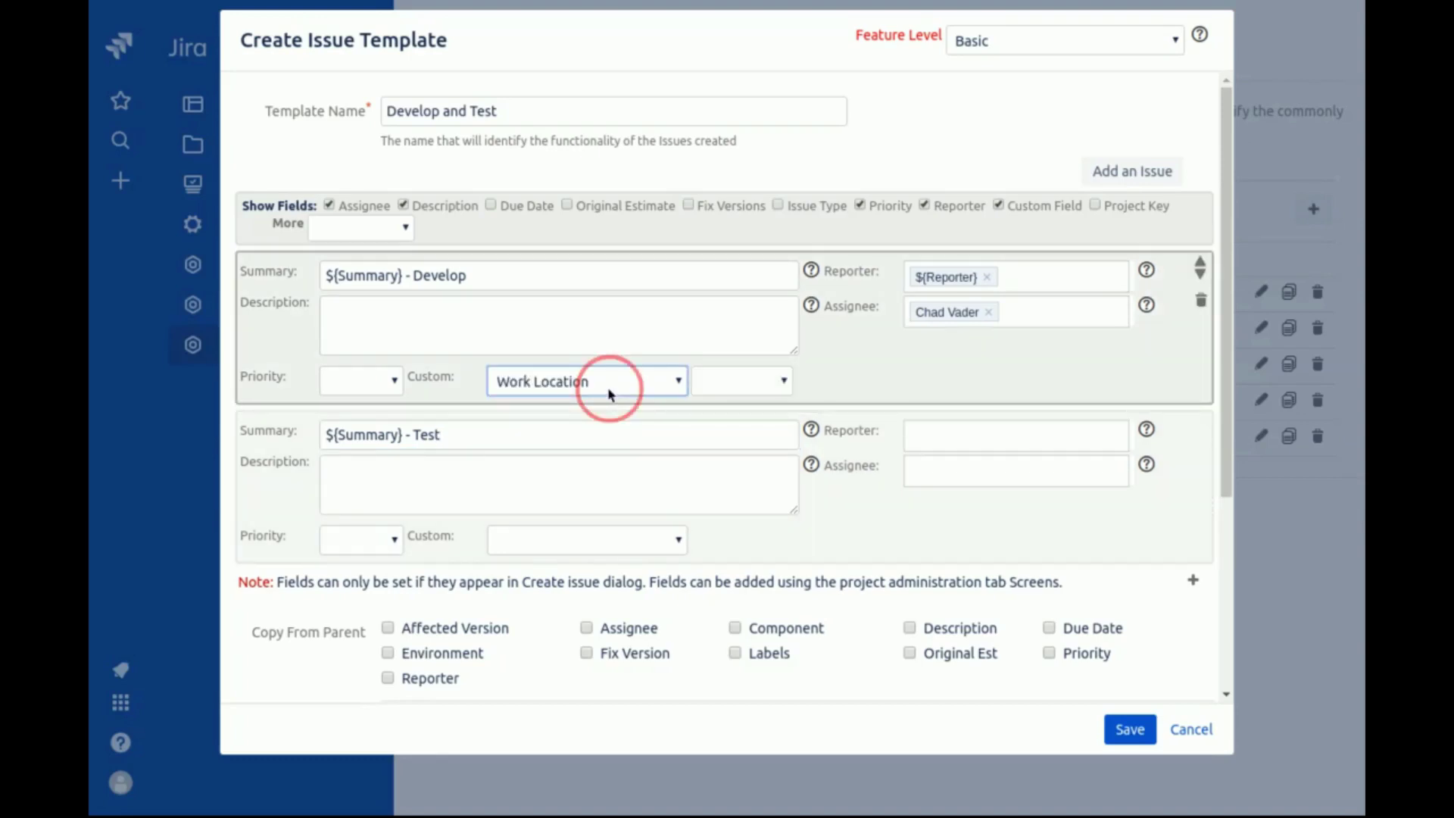
{"action": "left_click", "coordinate": [786, 382]}
{"action": "left_click", "coordinate": [774, 441]}
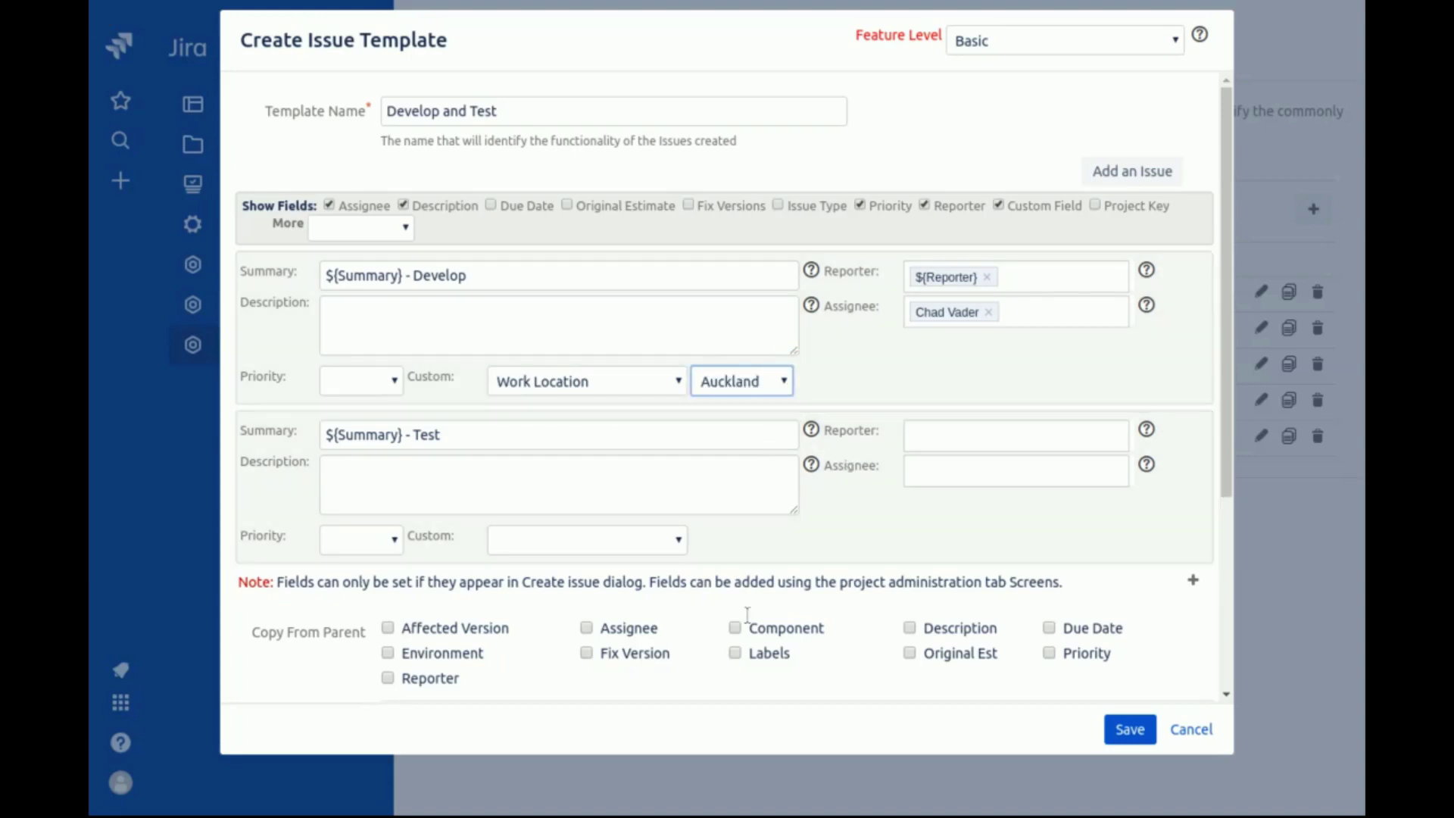
Choose Work Location as the second issue's custom field and set its value to Inglewood.
{"action": "left_click", "coordinate": [653, 543]}
{"action": "left_click", "coordinate": [650, 538]}
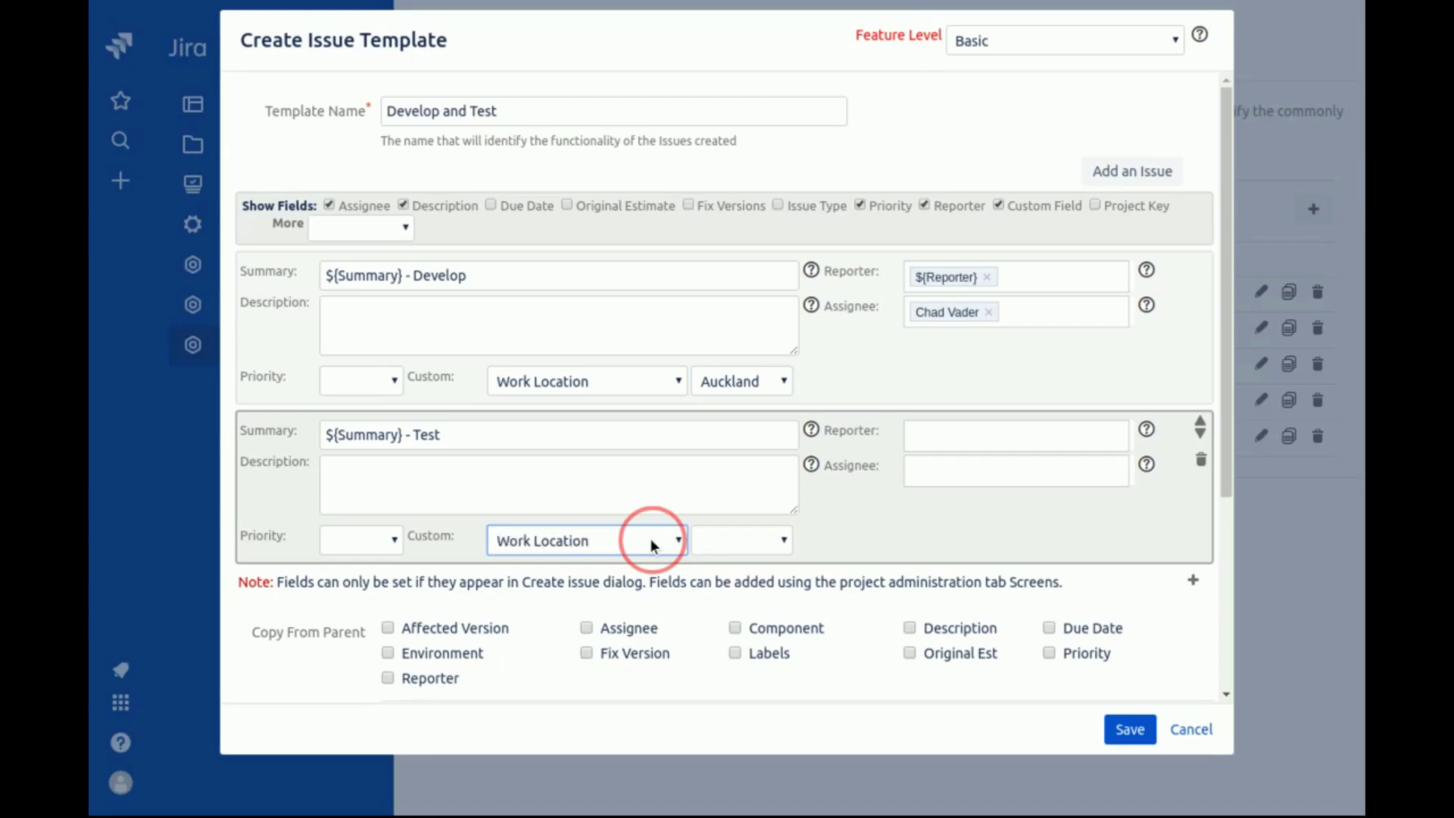
{"action": "left_click", "coordinate": [712, 543]}
{"action": "left_click", "coordinate": [723, 615]}
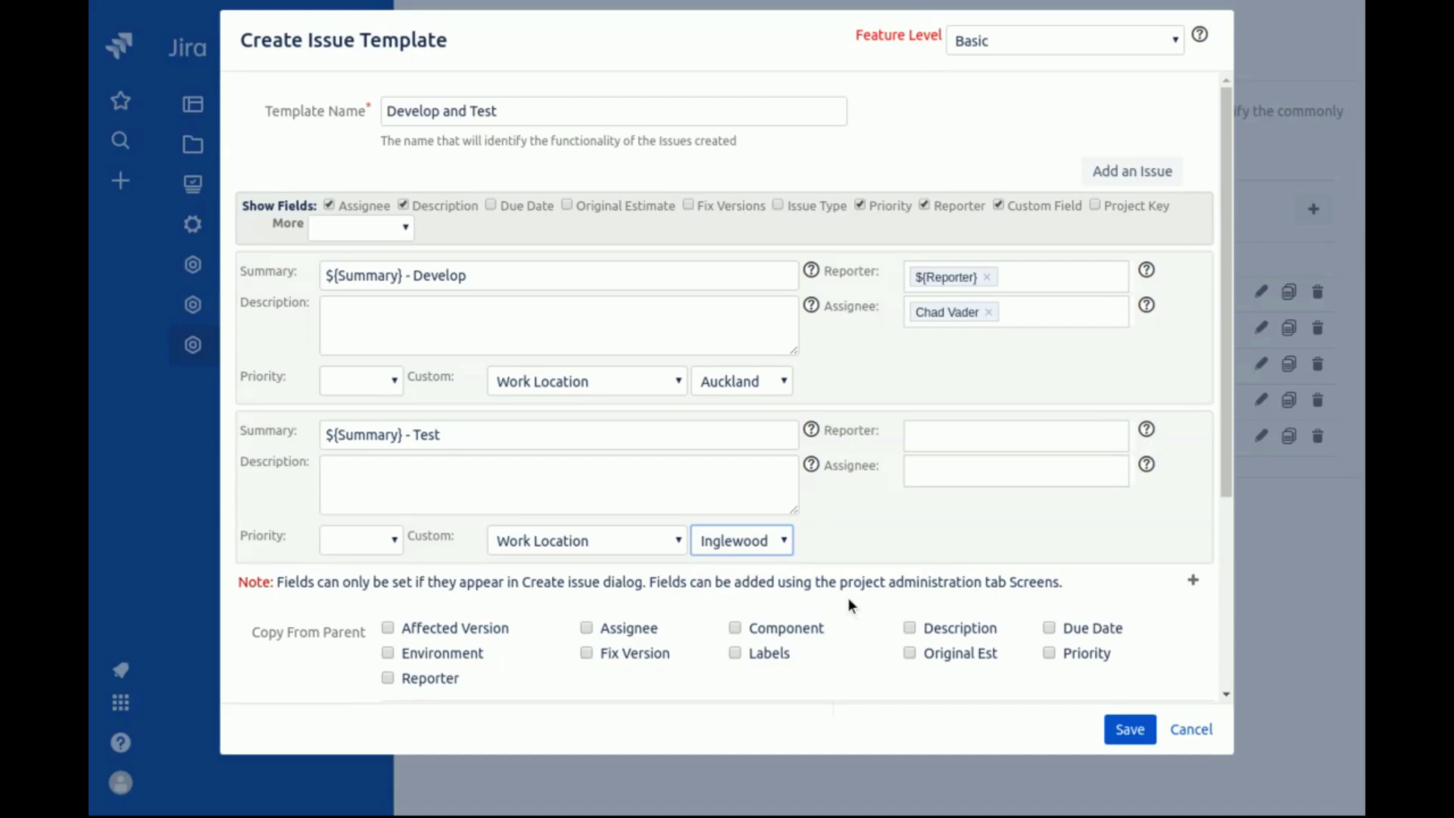
Set the template to copy the Reporter field from the parent issue.
{"action": "scroll", "coordinate": [861, 598], "scroll_direction": "down", "scroll_amount": 1}
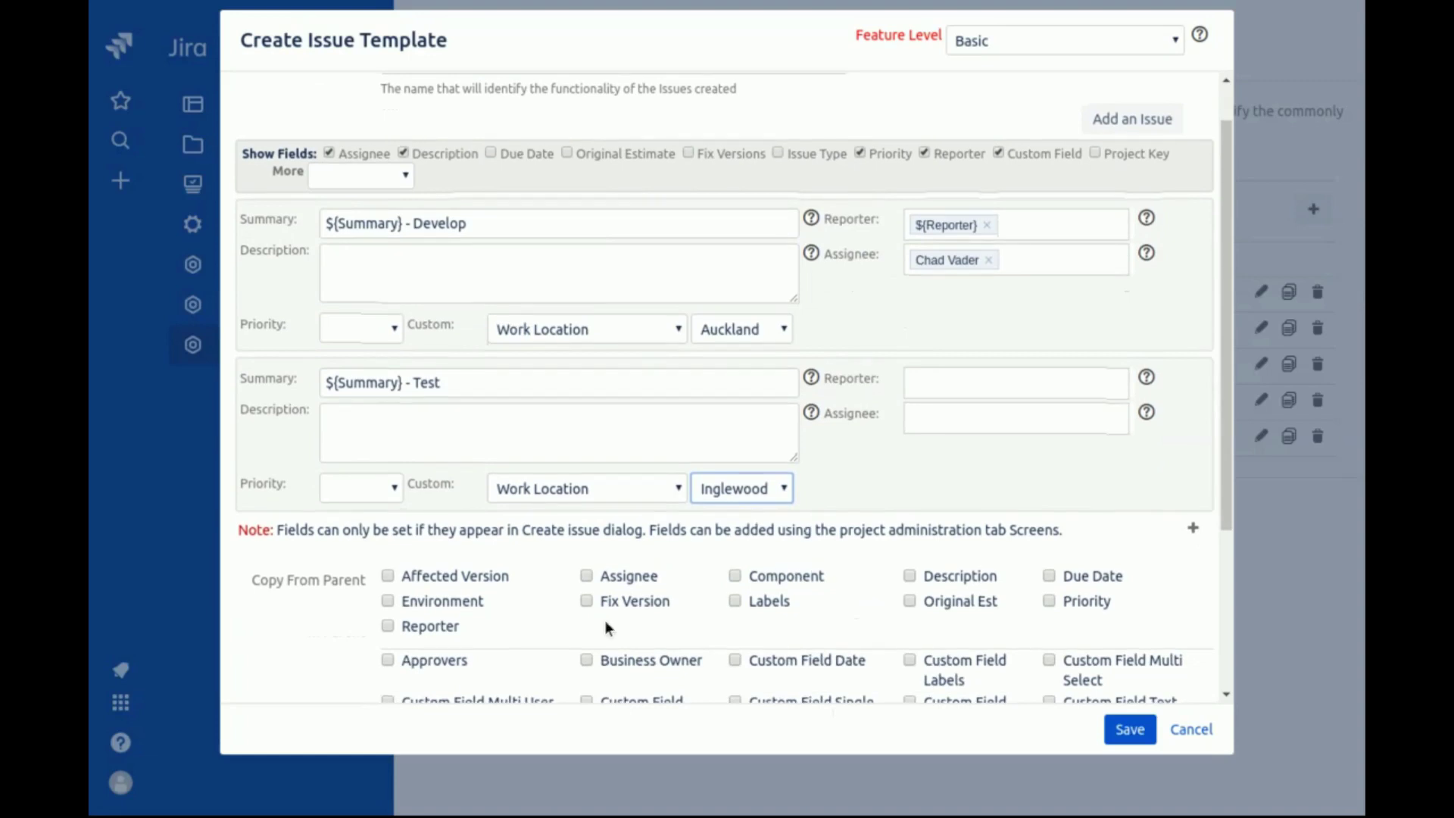
{"action": "scroll", "coordinate": [605, 620], "scroll_direction": "up", "scroll_amount": 1}
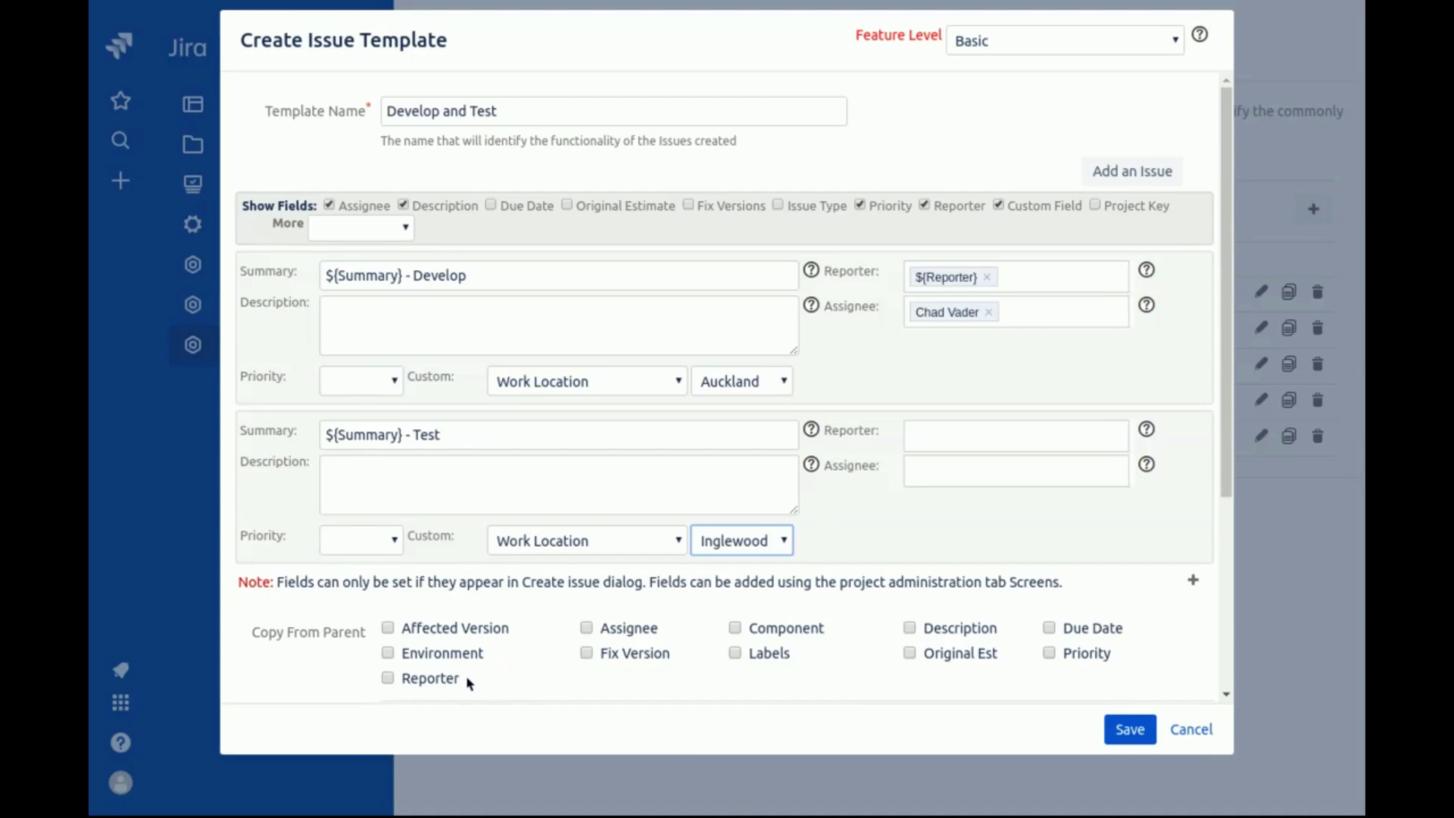
{"action": "scroll", "coordinate": [466, 675], "scroll_direction": "down", "scroll_amount": 3}
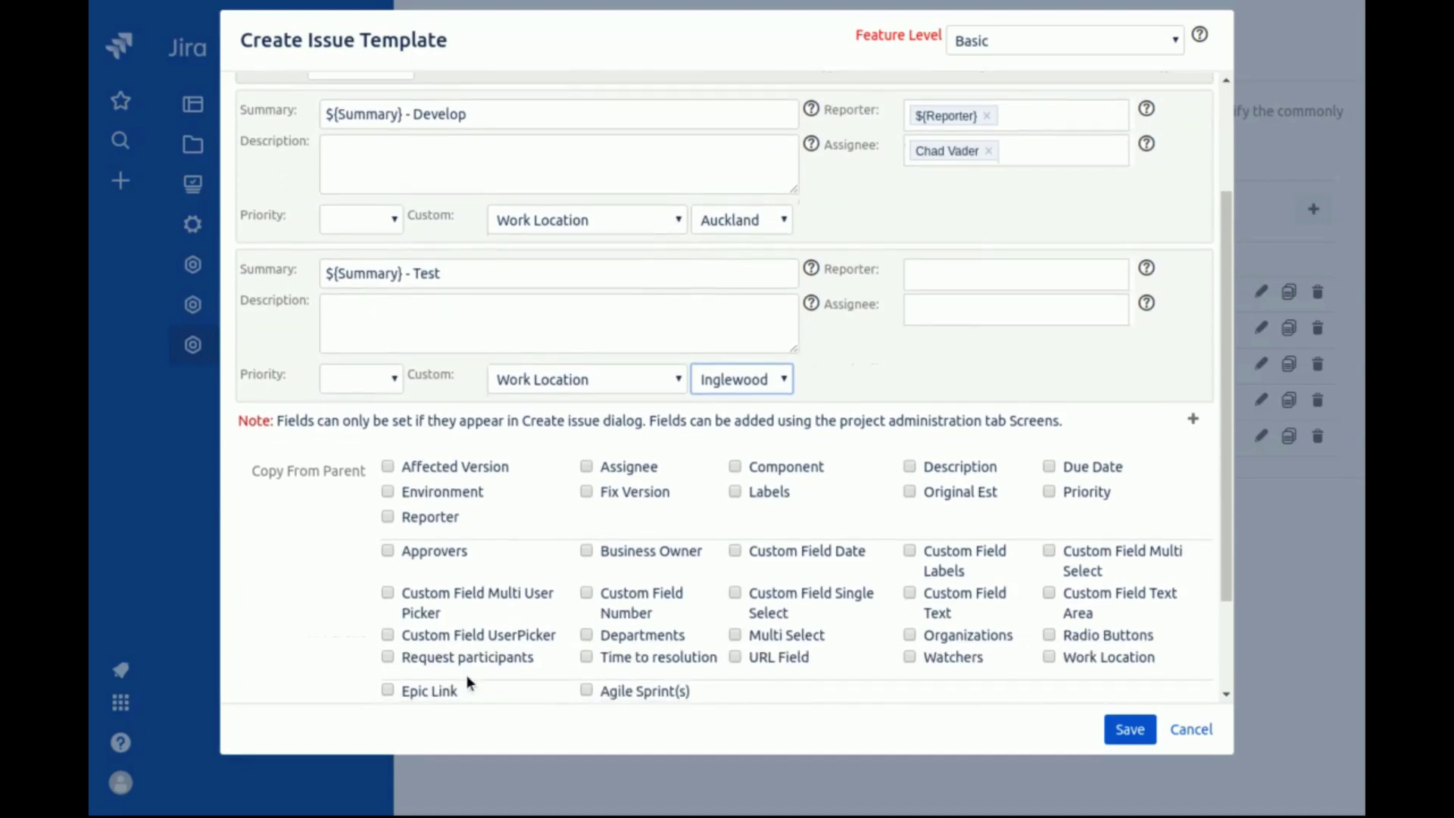
{"action": "scroll", "coordinate": [466, 674], "scroll_direction": "down", "scroll_amount": 1}
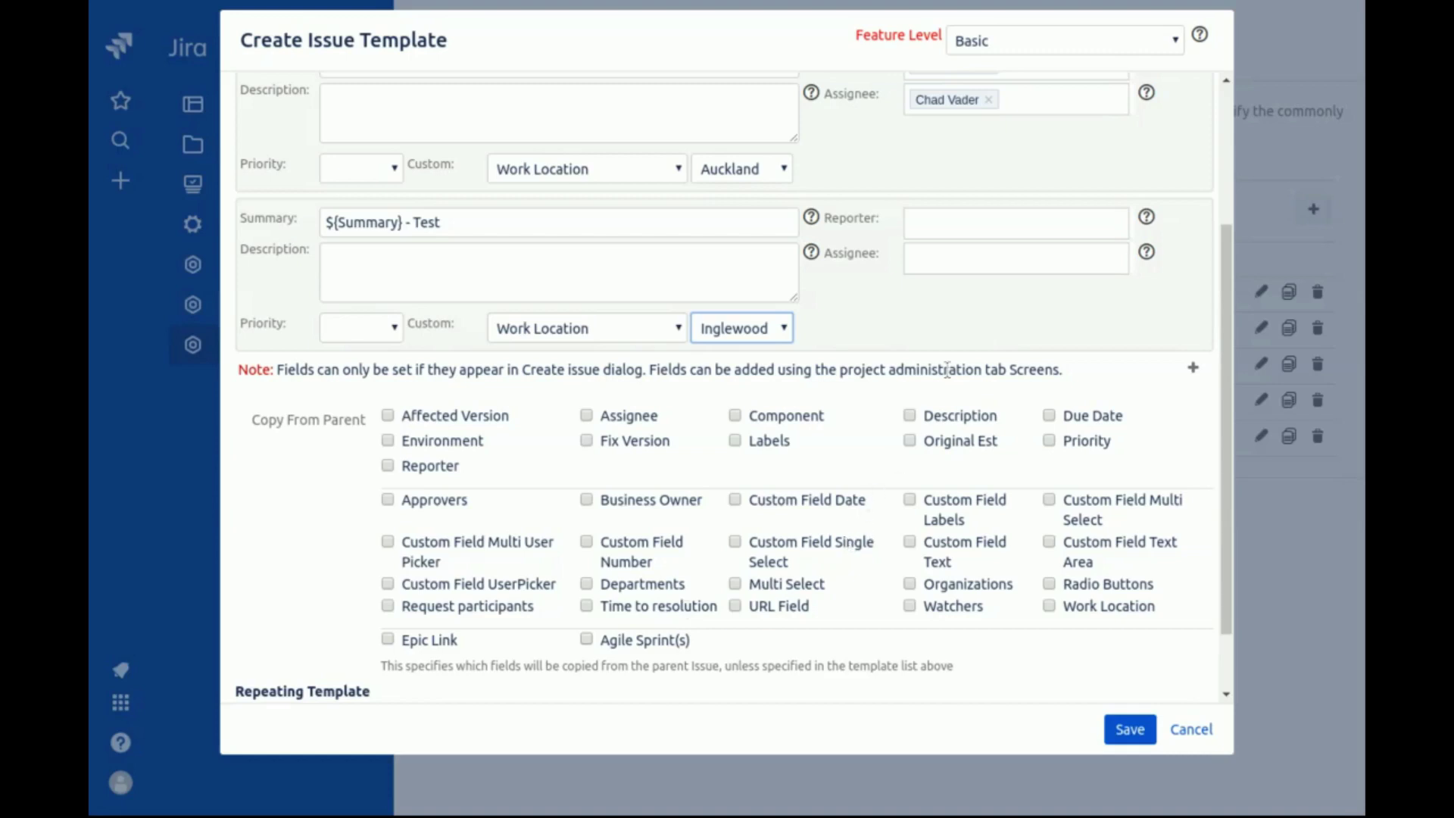
{"action": "scroll", "coordinate": [1038, 268], "scroll_direction": "up", "scroll_amount": 1}
{"action": "left_click", "coordinate": [1048, 123]}
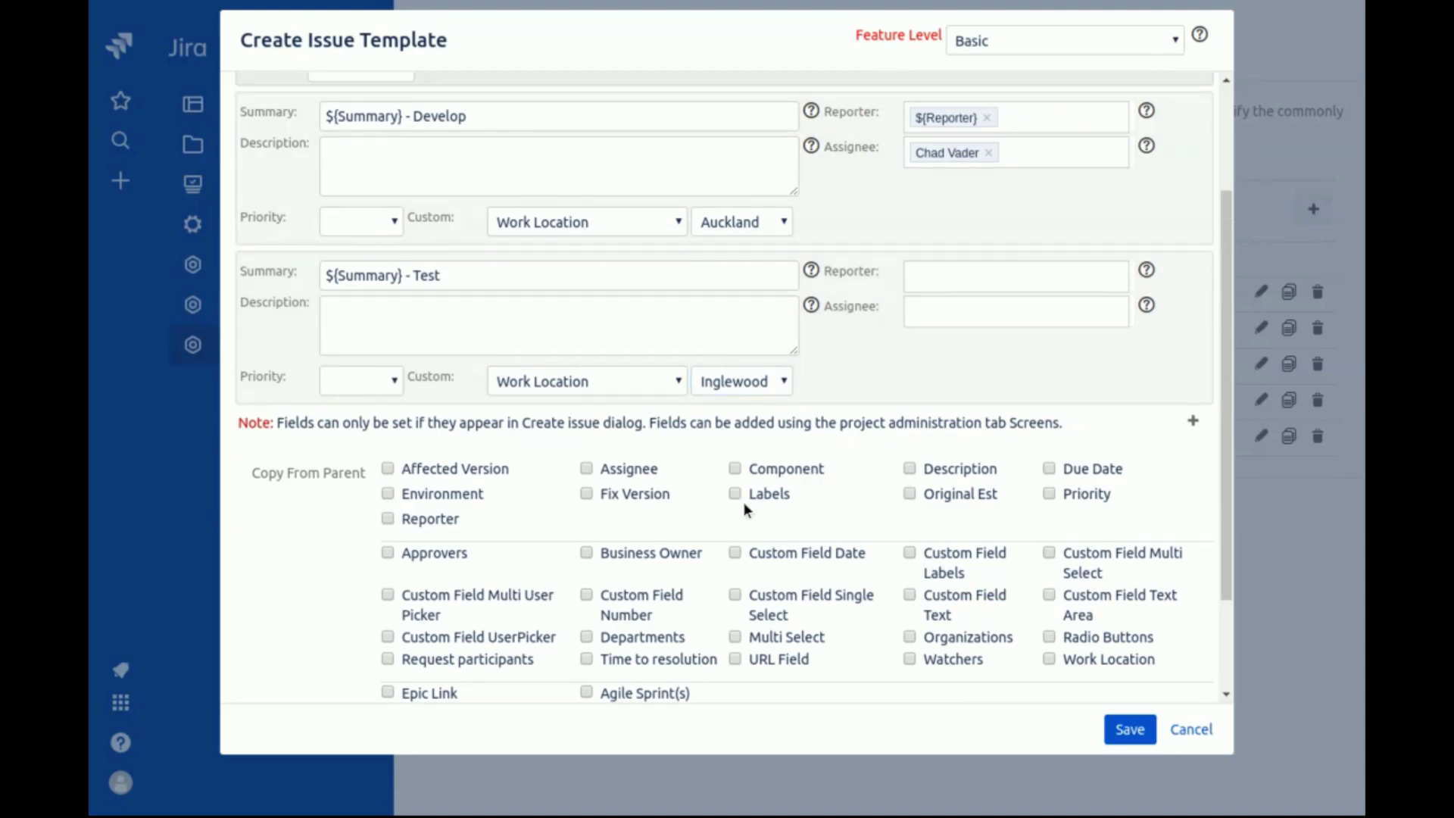
{"action": "left_click", "coordinate": [412, 521]}
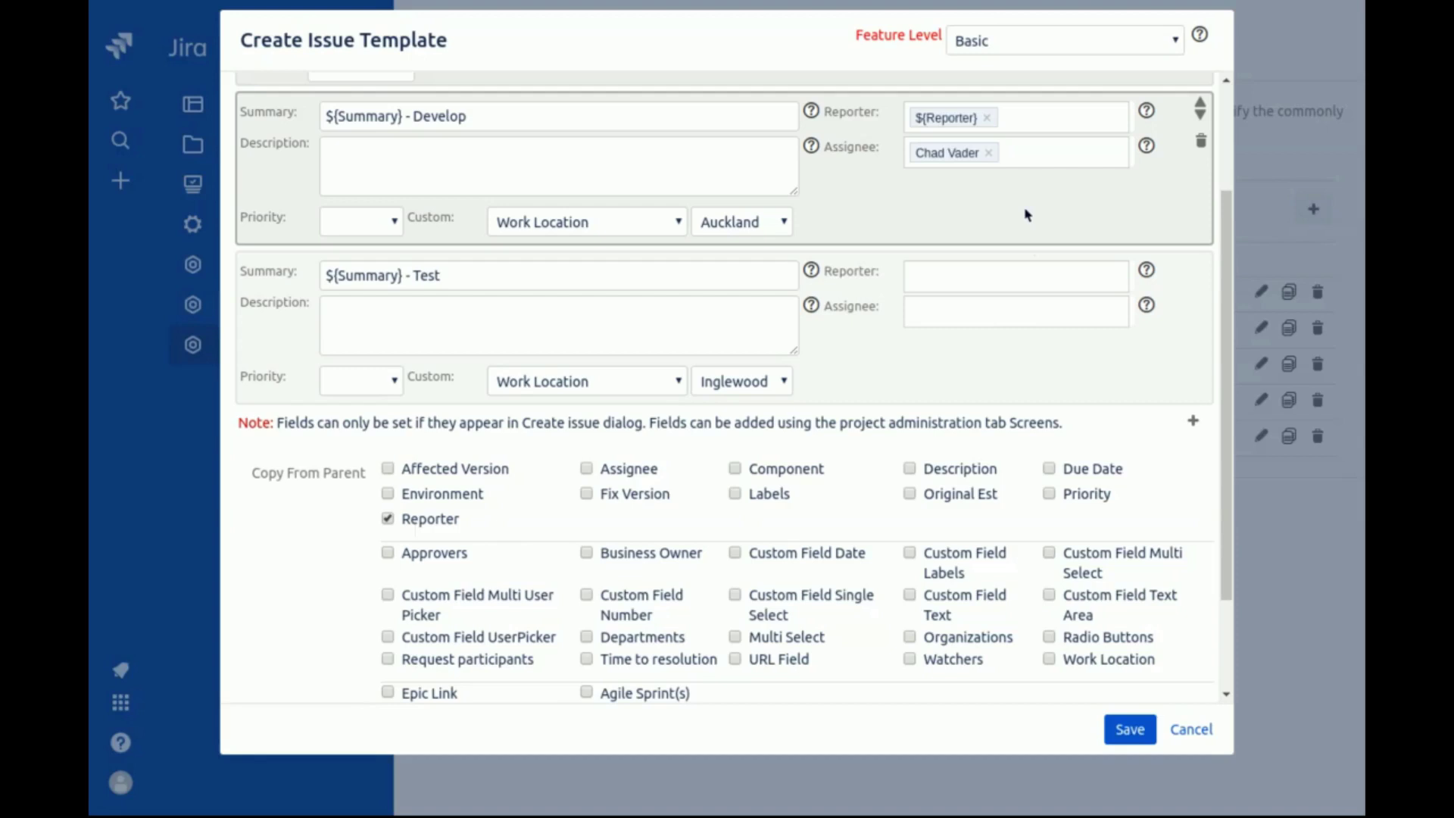
Try repeating the template with Fix Versions as the repeating field, and turn the repetition off again.
{"action": "scroll", "coordinate": [1027, 209], "scroll_direction": "down", "scroll_amount": 1}
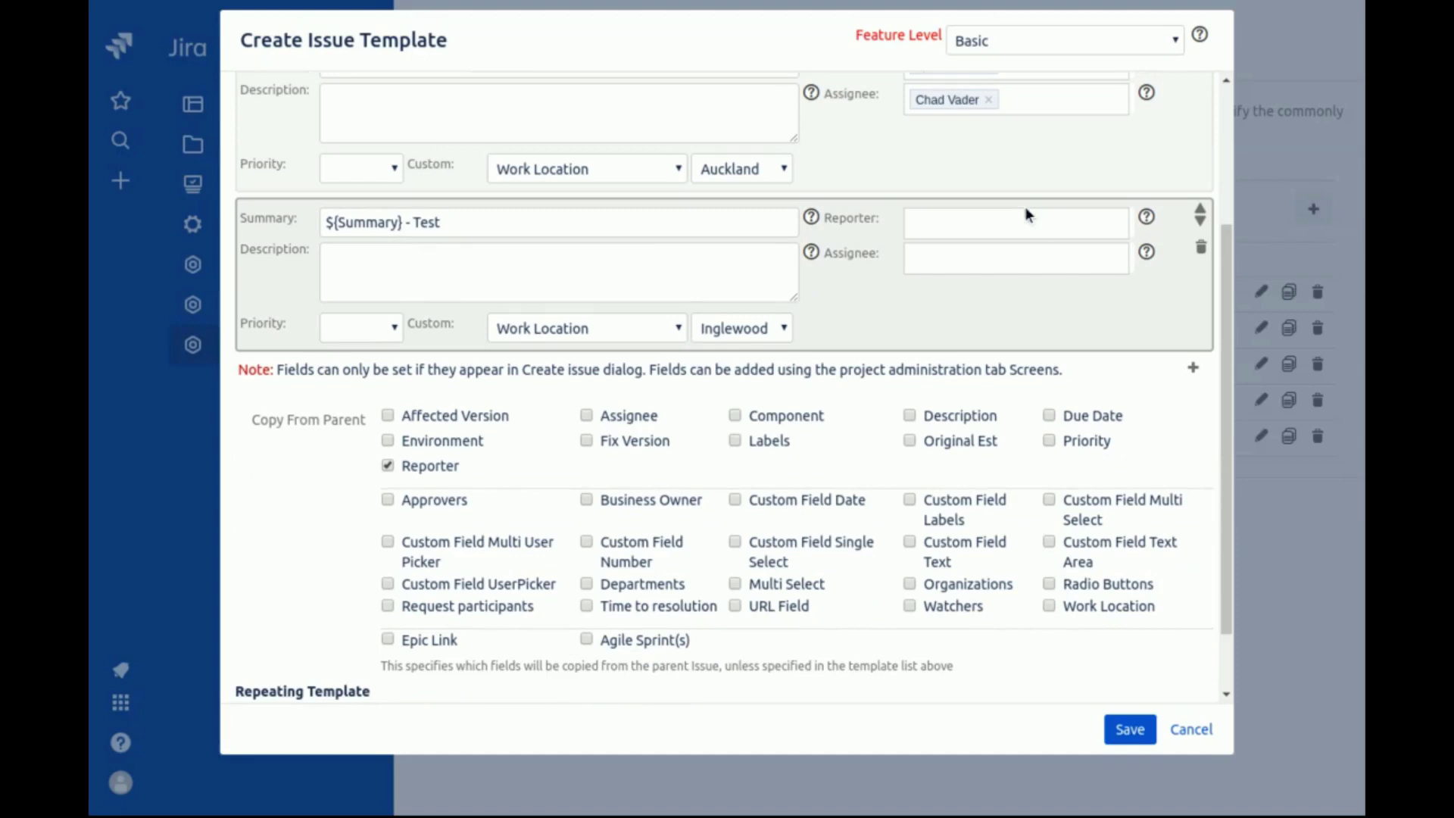
{"action": "scroll", "coordinate": [959, 465], "scroll_direction": "down", "scroll_amount": 1}
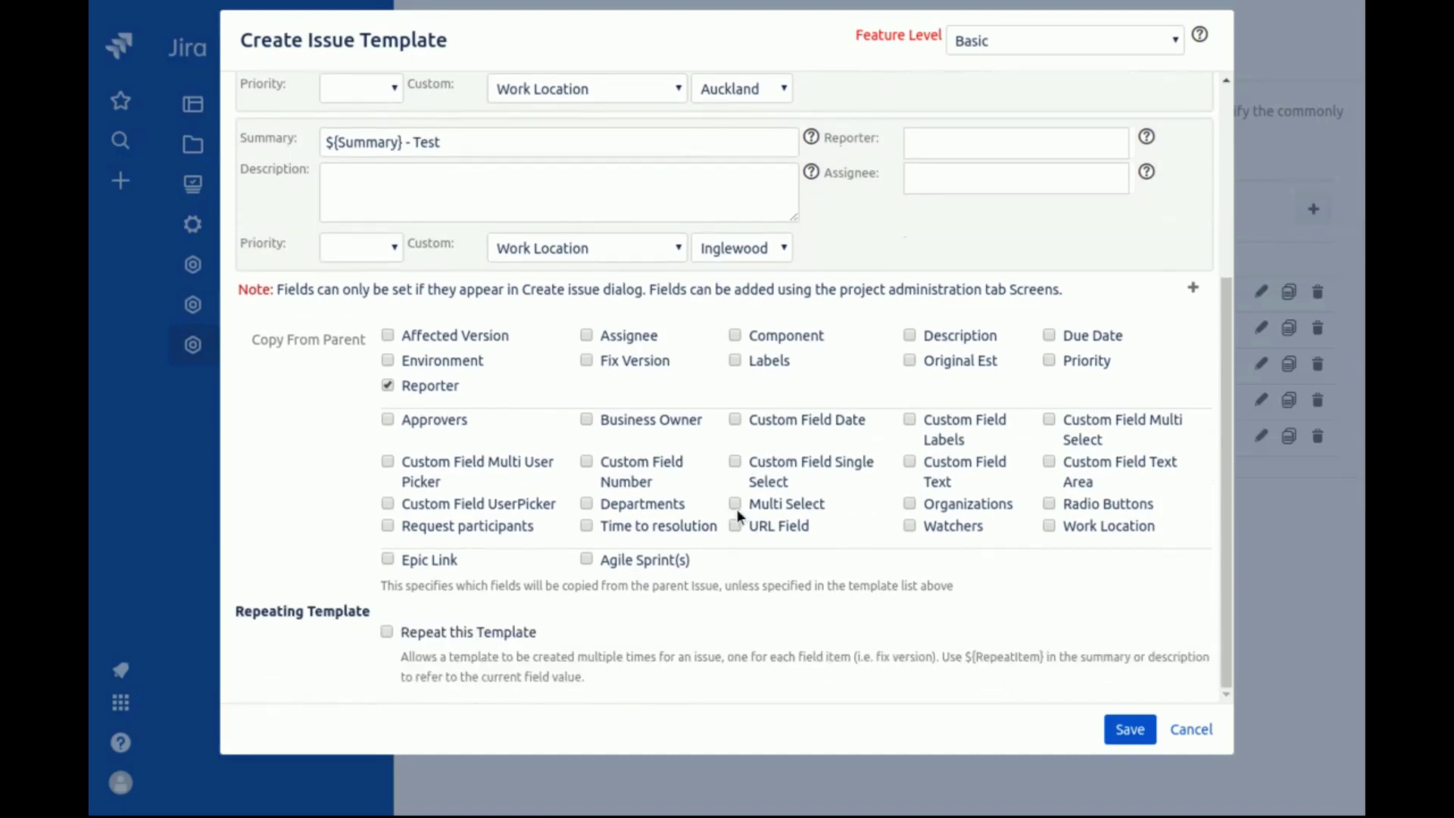
{"action": "left_click", "coordinate": [429, 635]}
{"action": "scroll", "coordinate": [485, 606], "scroll_direction": "down", "scroll_amount": 1}
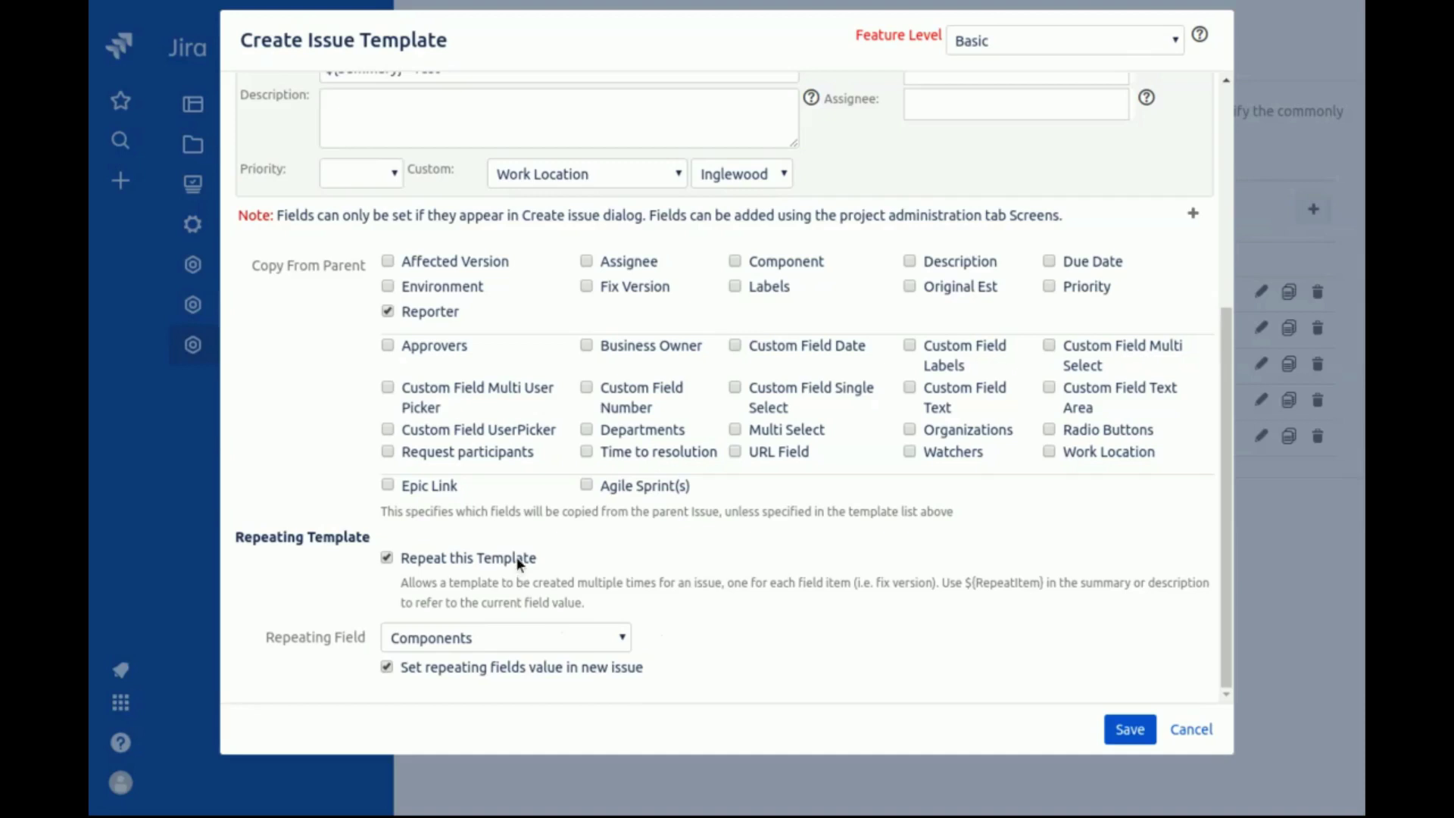
{"action": "left_click_drag", "start_coordinate": [964, 582], "coordinate": [1047, 588]}
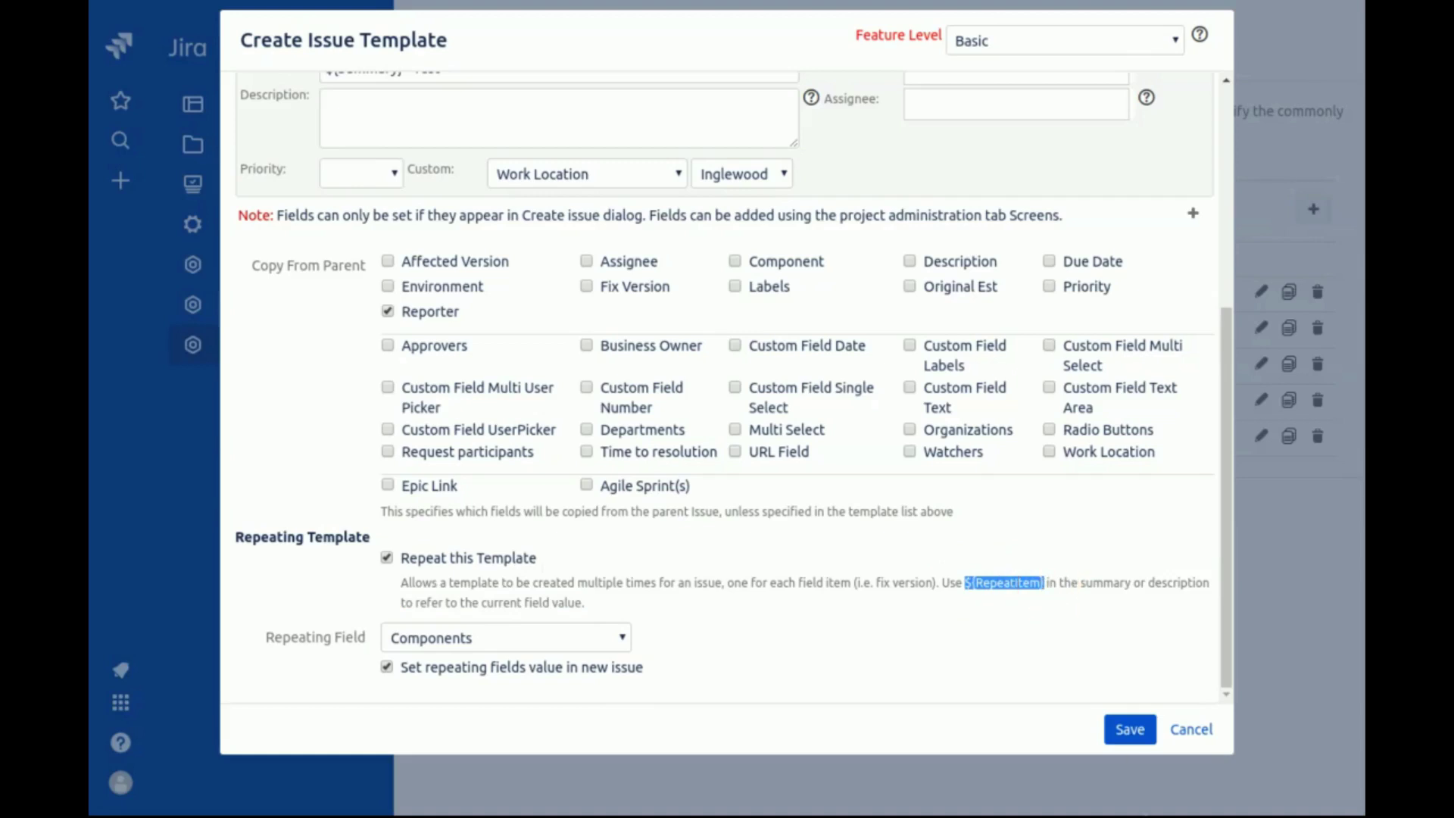
{"action": "left_click", "coordinate": [614, 644]}
{"action": "left_click", "coordinate": [616, 622]}
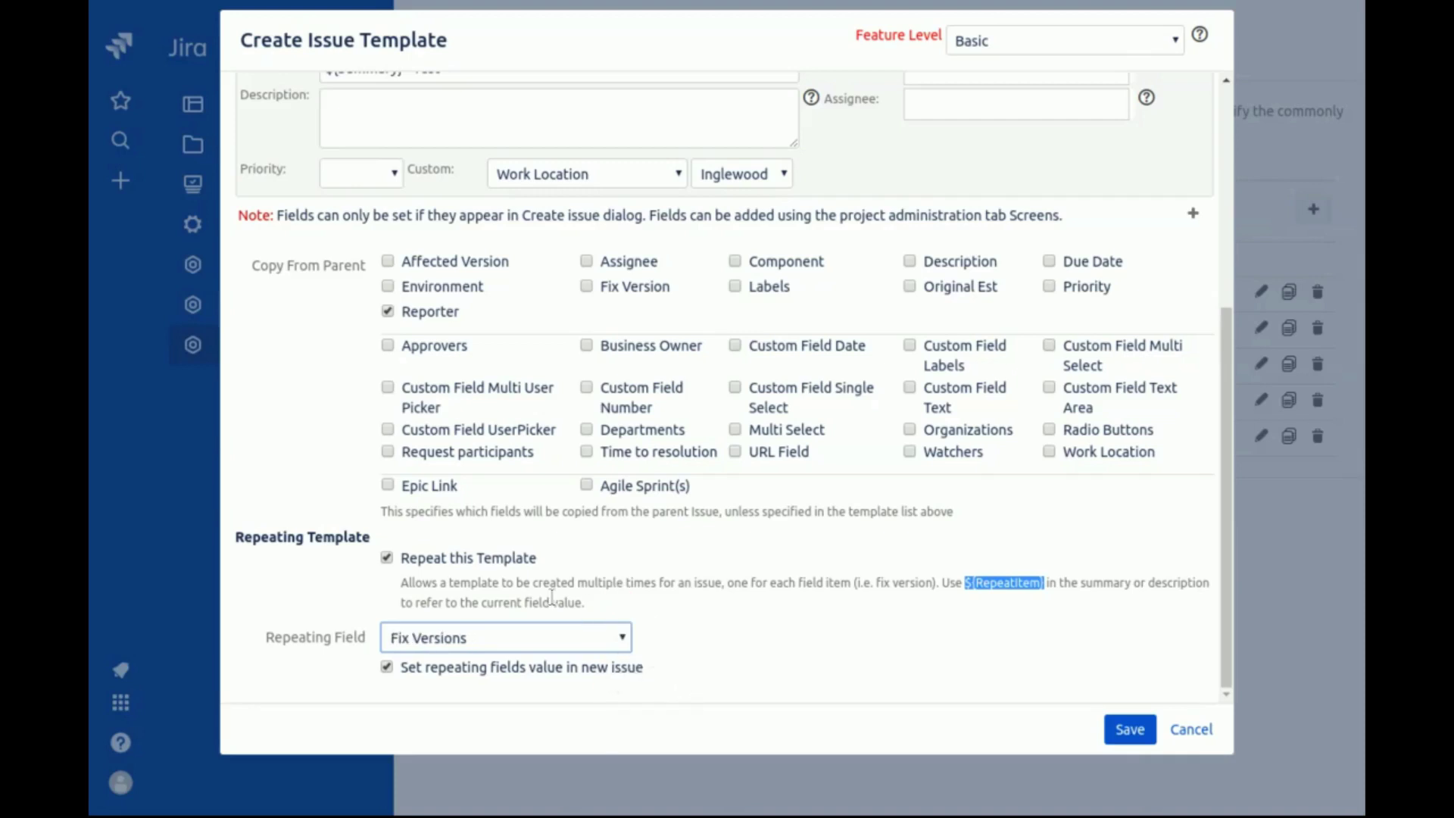
{"action": "left_click", "coordinate": [388, 557]}
Save the "Develop and Test" issue template.
{"action": "scroll", "coordinate": [841, 557], "scroll_direction": "up", "scroll_amount": 5}
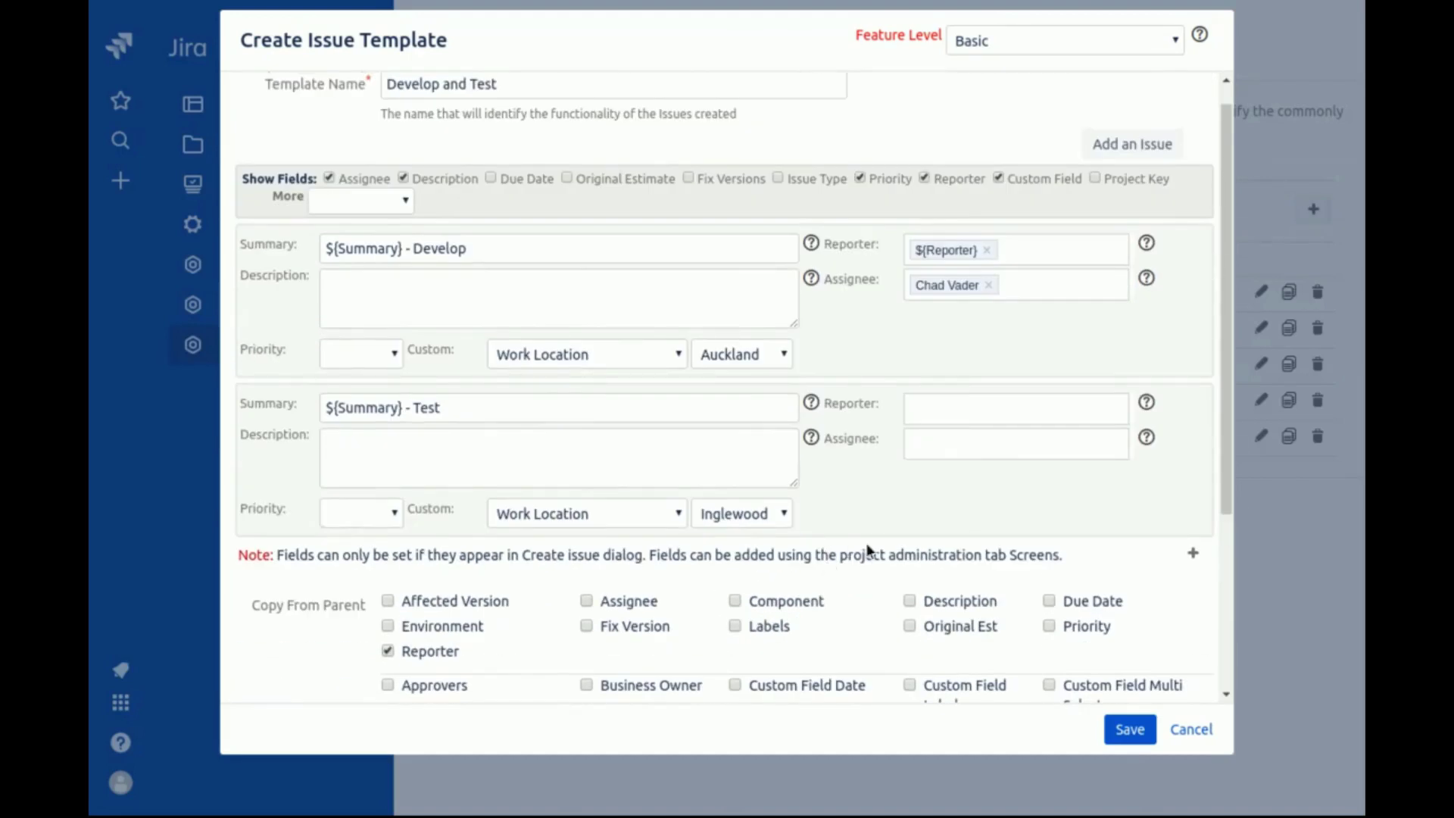
{"action": "left_click", "coordinate": [1132, 735]}
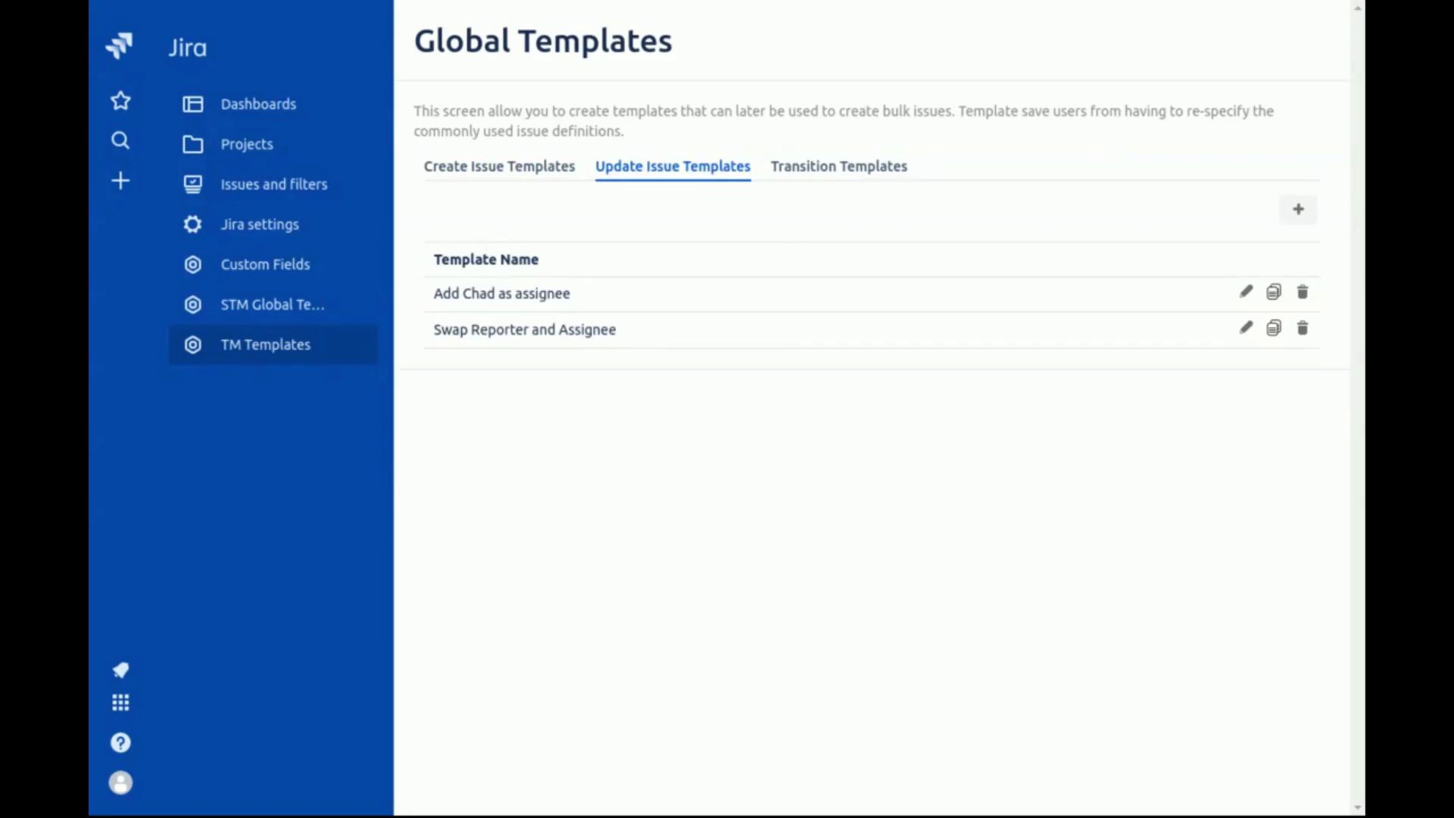
Start a new update issue template and name it "Security Check".
{"action": "left_click", "coordinate": [1297, 215]}
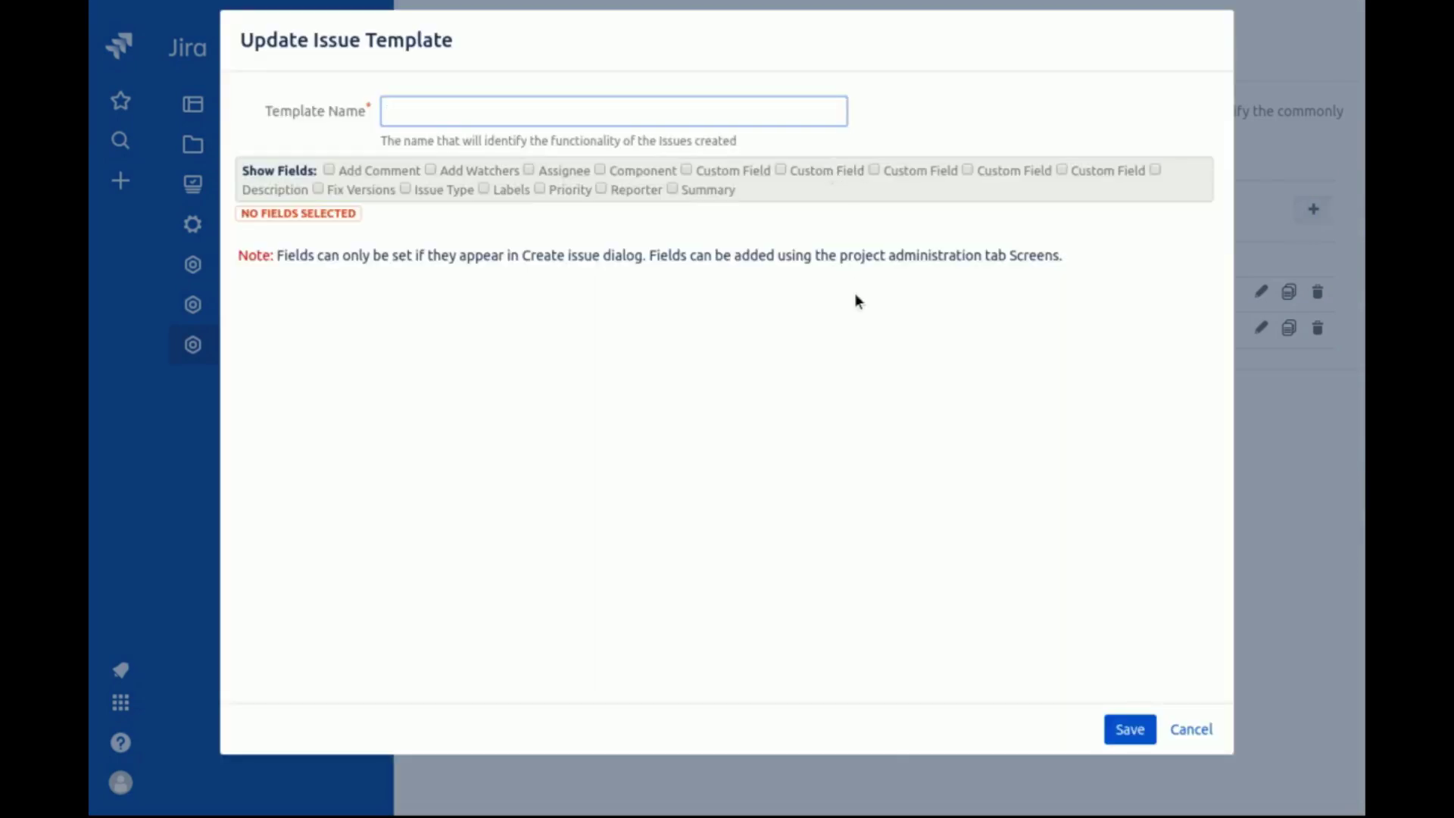
{"action": "type", "text": "Security Check"}
{"action": "key", "text": "Tab"}
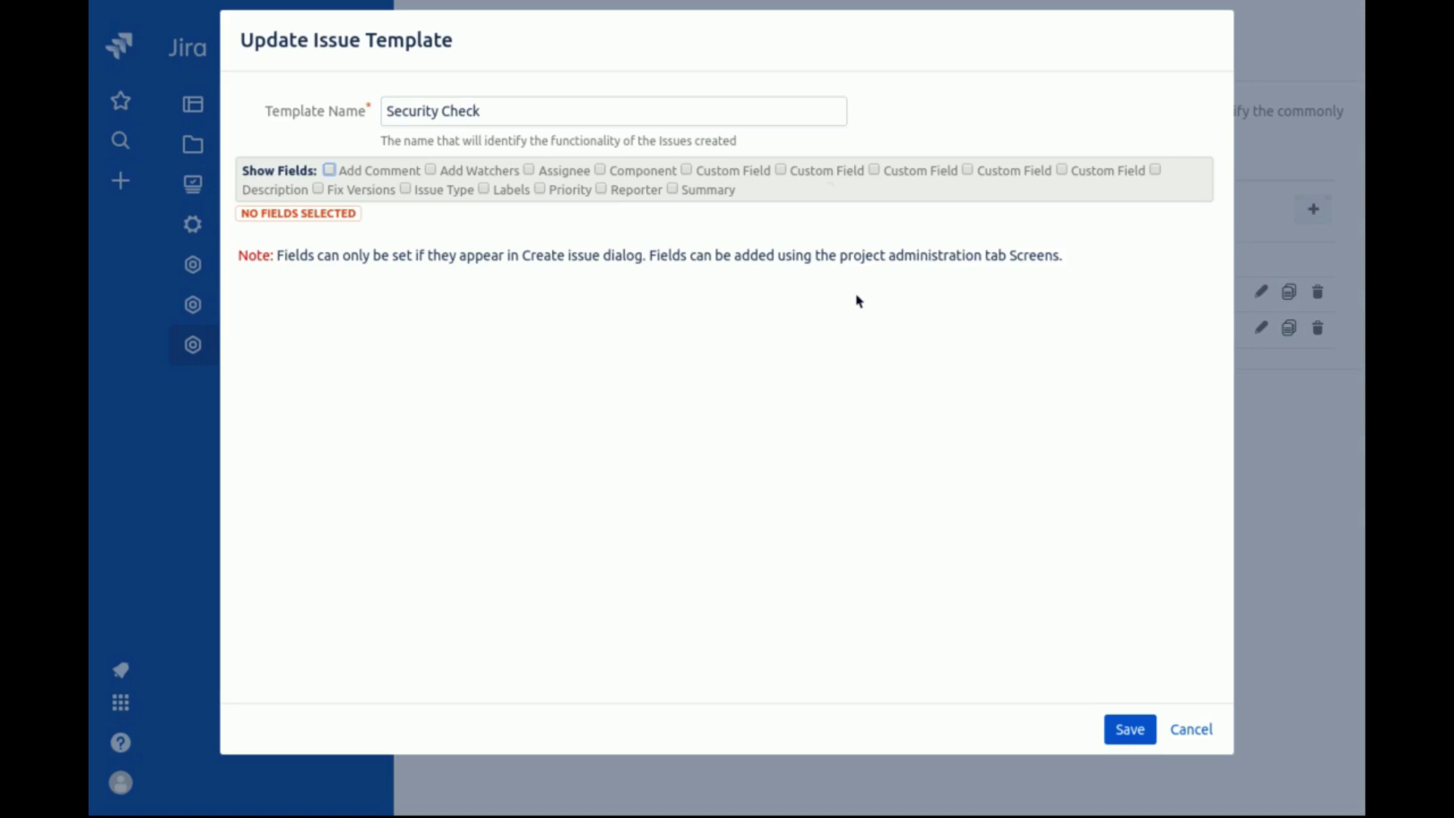
Include the Add Comment field with the comment "Make sure security procedures have been followed.".
{"action": "left_click", "coordinate": [377, 170]}
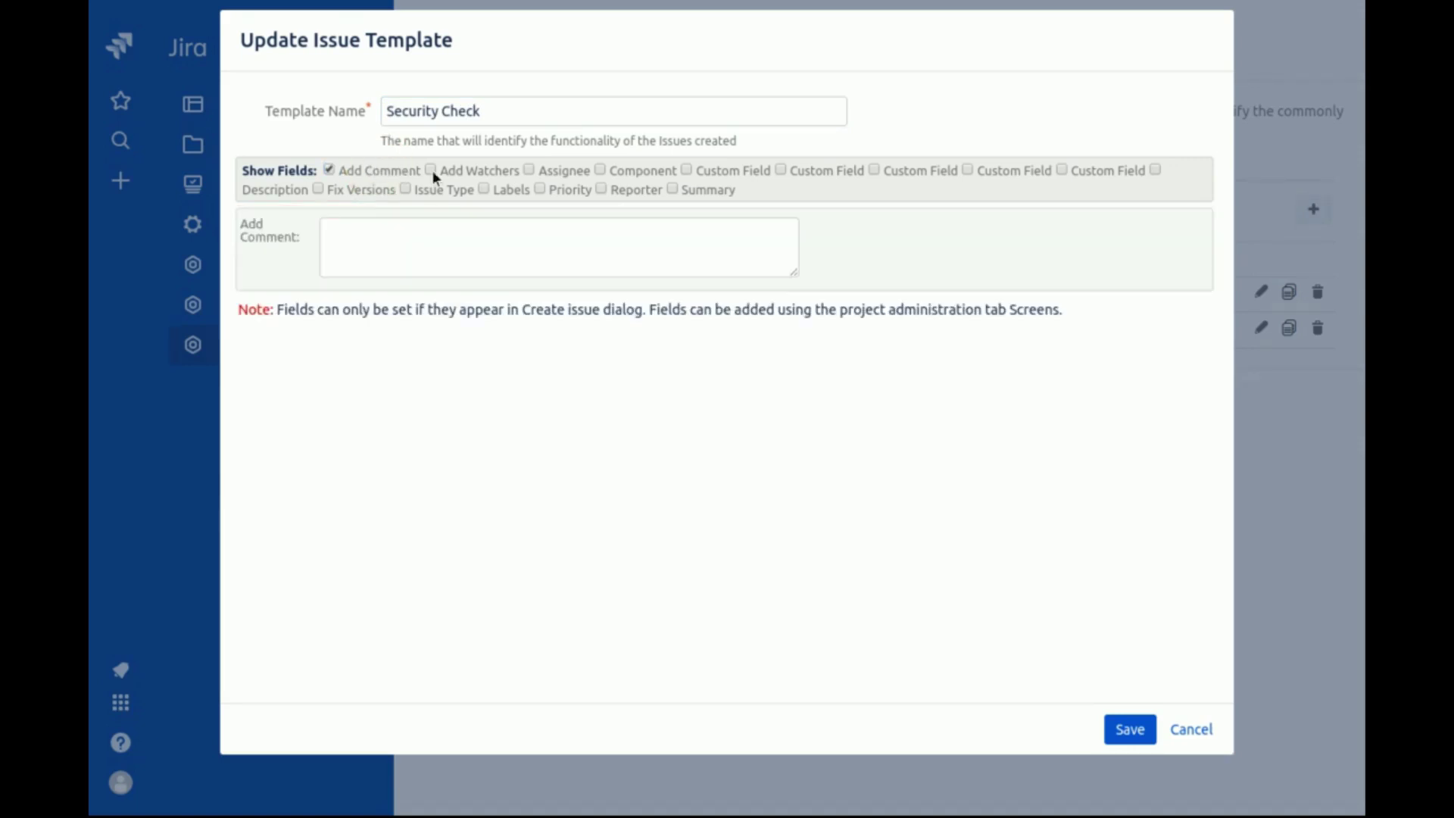
{"action": "left_click", "coordinate": [408, 238]}
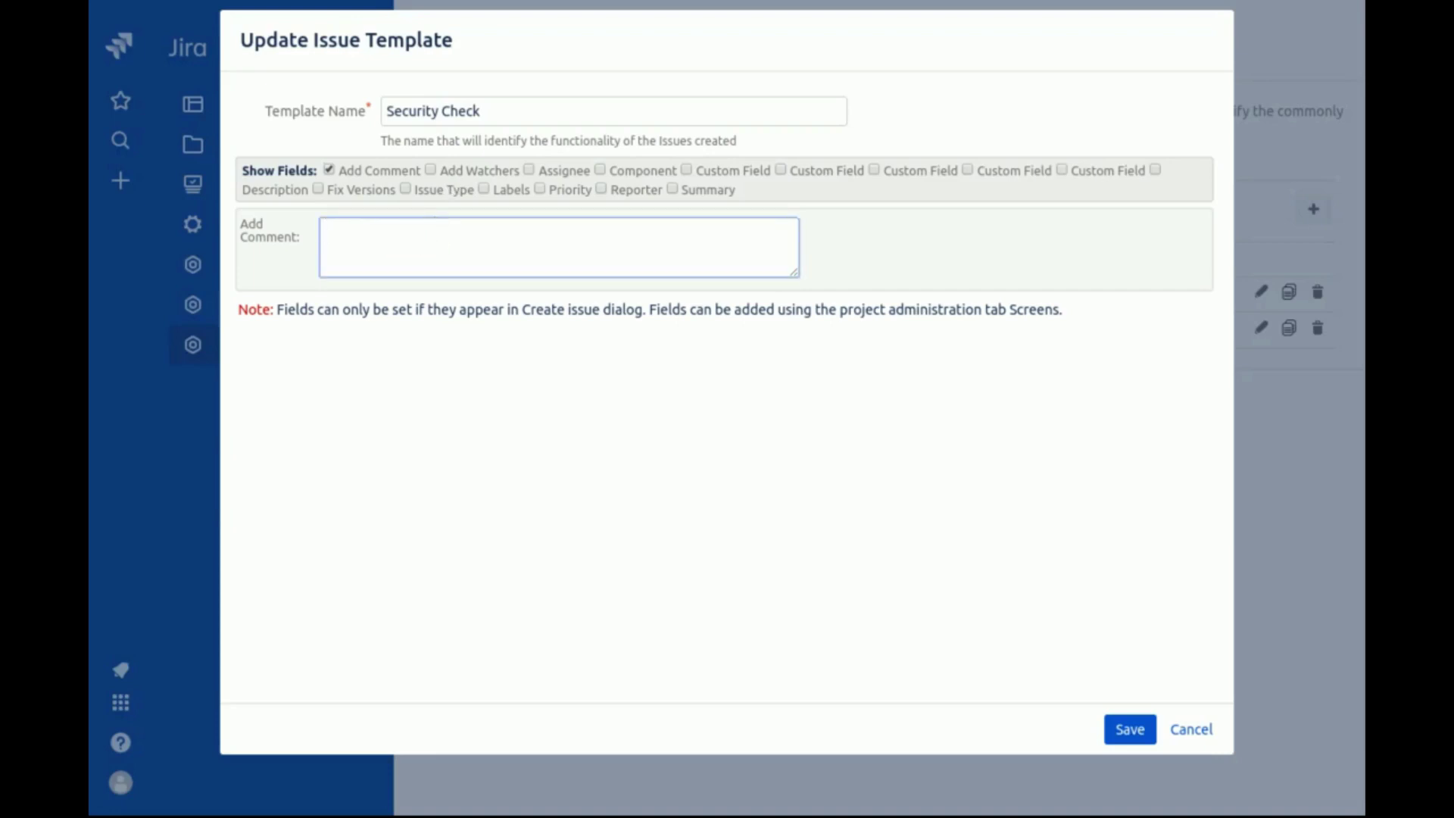
{"action": "type", "text": "Make sure security proced"}
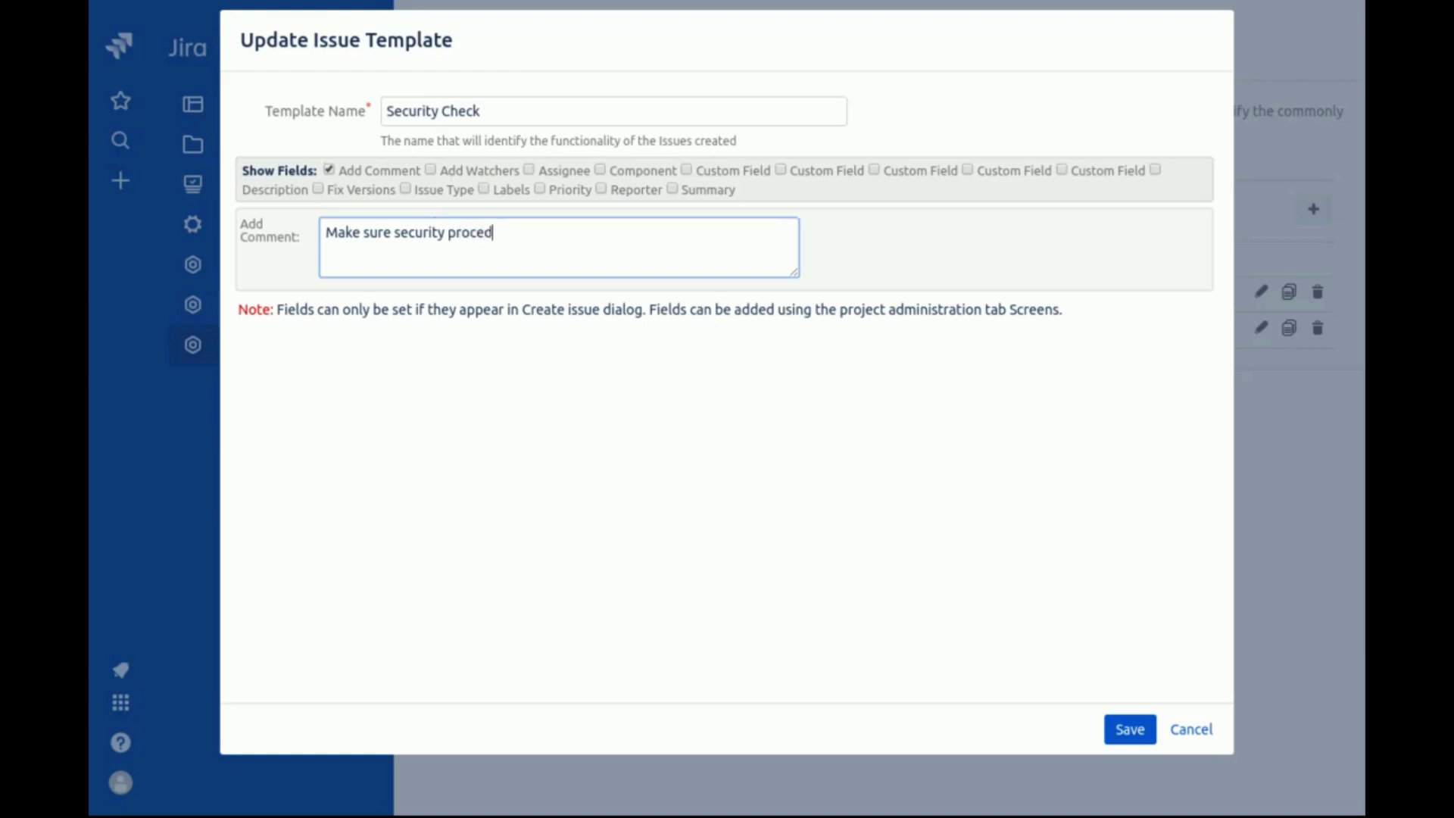
{"action": "type", "text": "ures have been followed."}
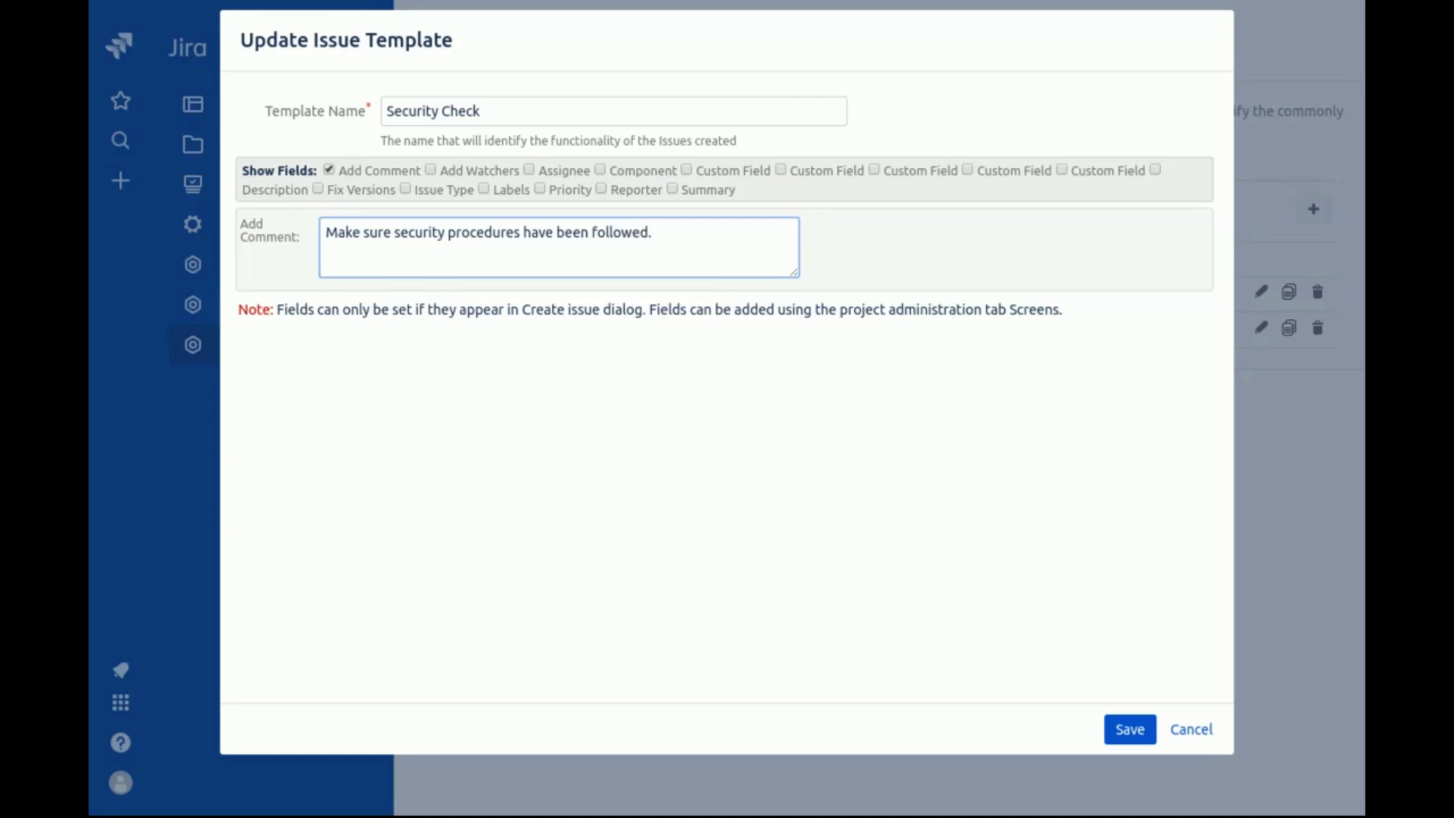
Include the Add Watchers field, look up the developer's name and add that user as a watcher.
{"action": "left_click", "coordinate": [463, 172]}
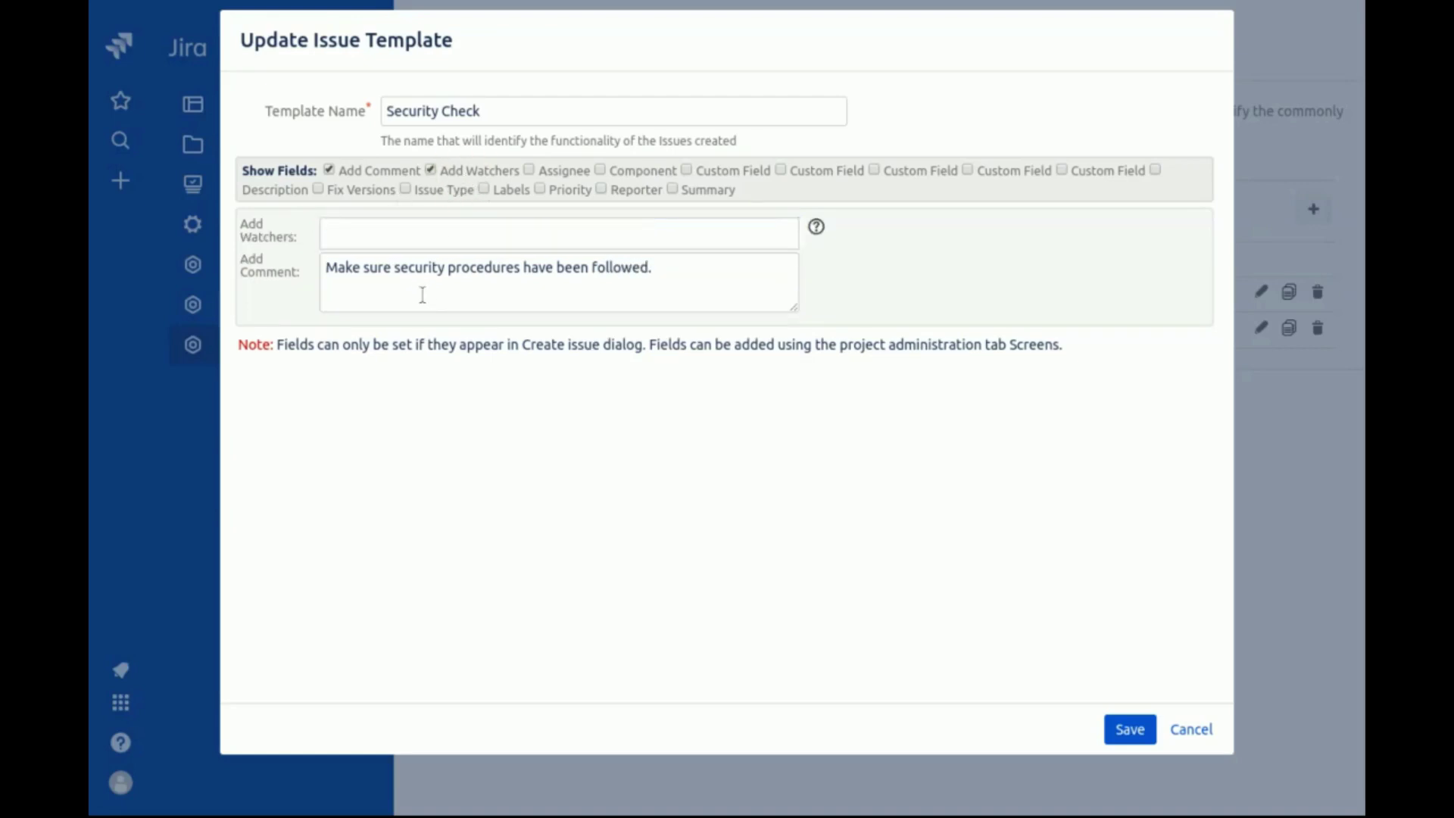
{"action": "left_click", "coordinate": [400, 236]}
{"action": "type", "text": "chad"}
{"action": "key", "text": "Return"}
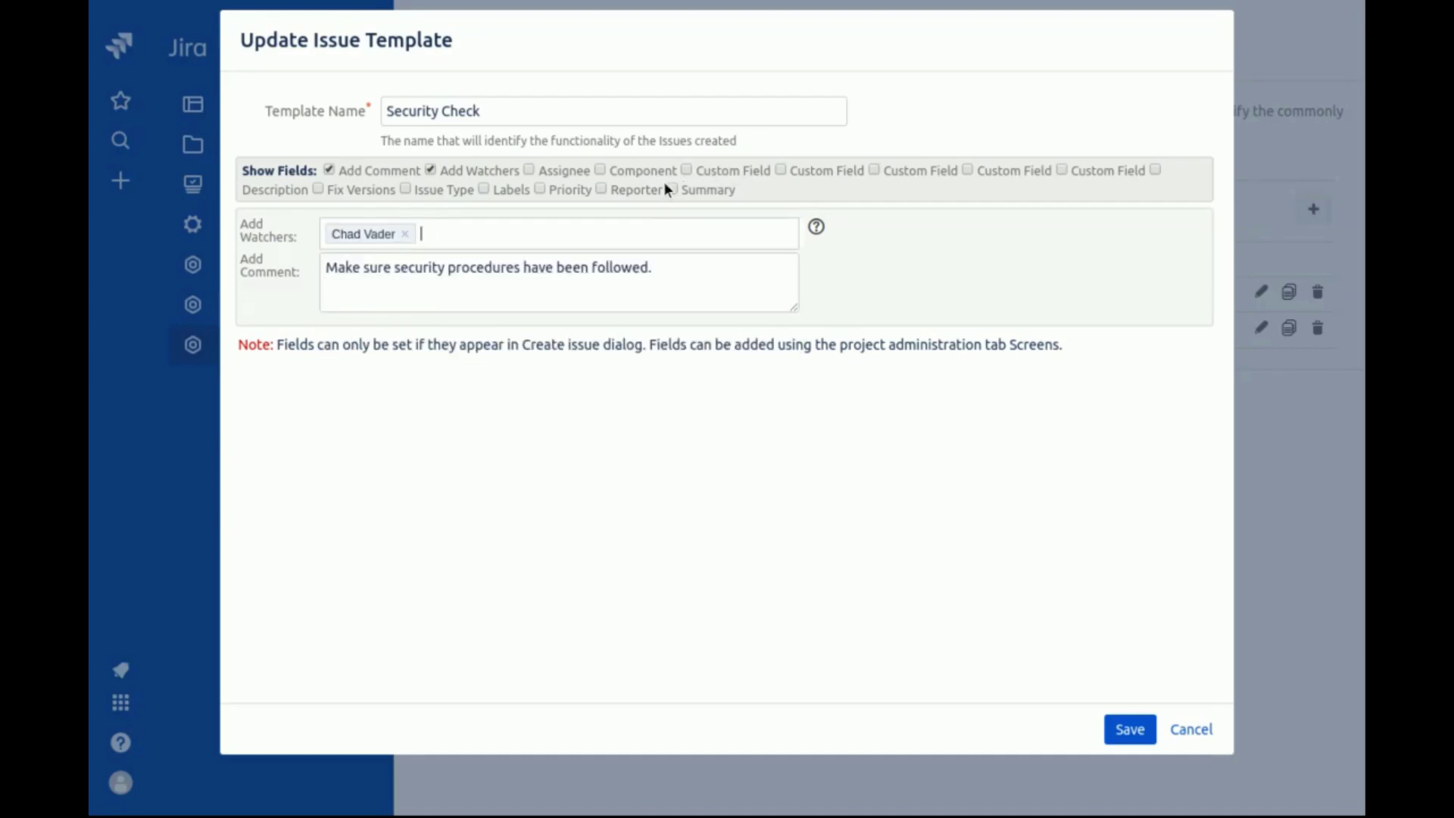
Include a custom field, set it to Work Location with the value Auckland, and save the update template.
{"action": "left_click", "coordinate": [784, 173]}
{"action": "left_click", "coordinate": [453, 343]}
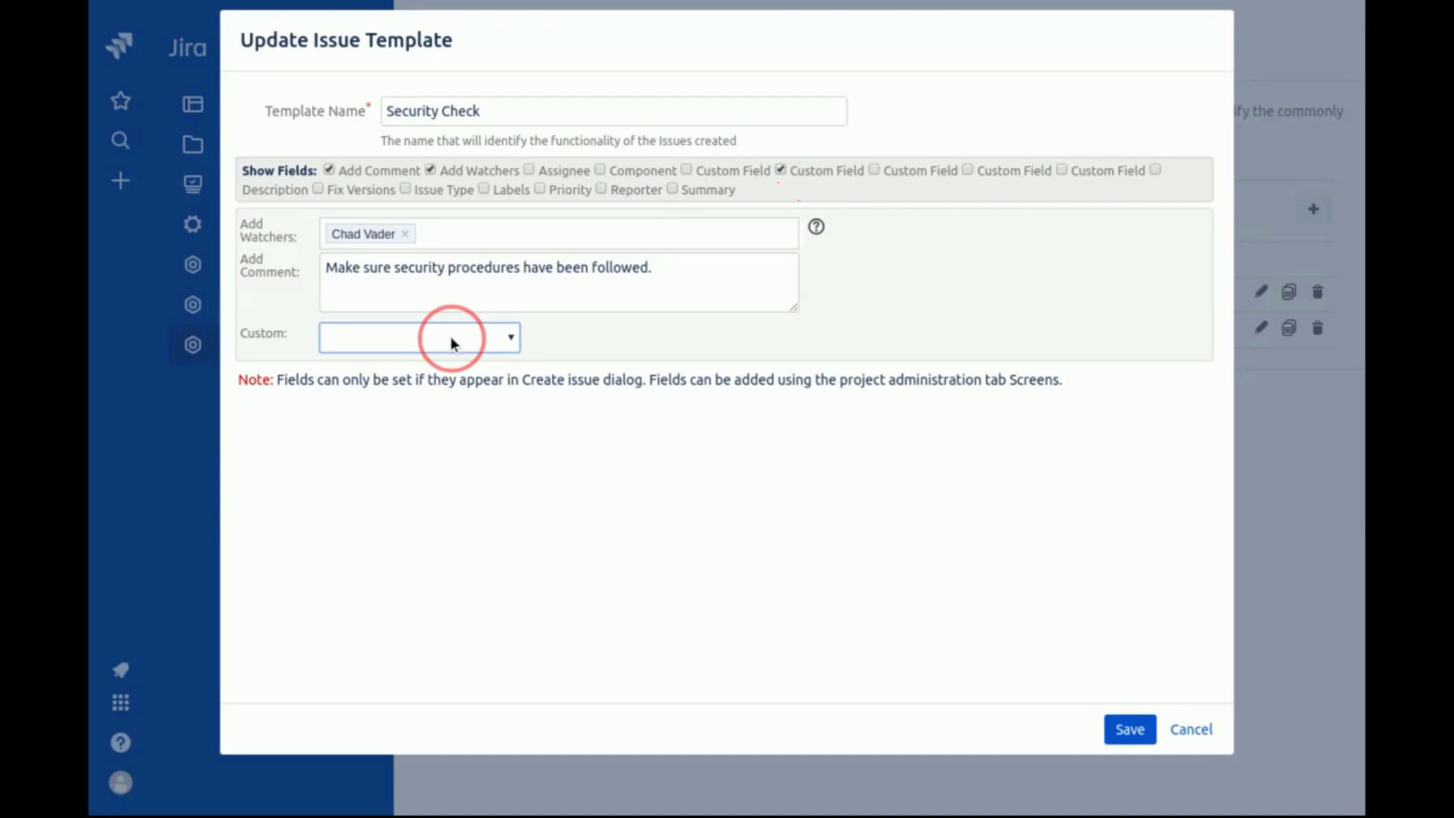
{"action": "left_click", "coordinate": [551, 569]}
{"action": "left_click", "coordinate": [574, 345]}
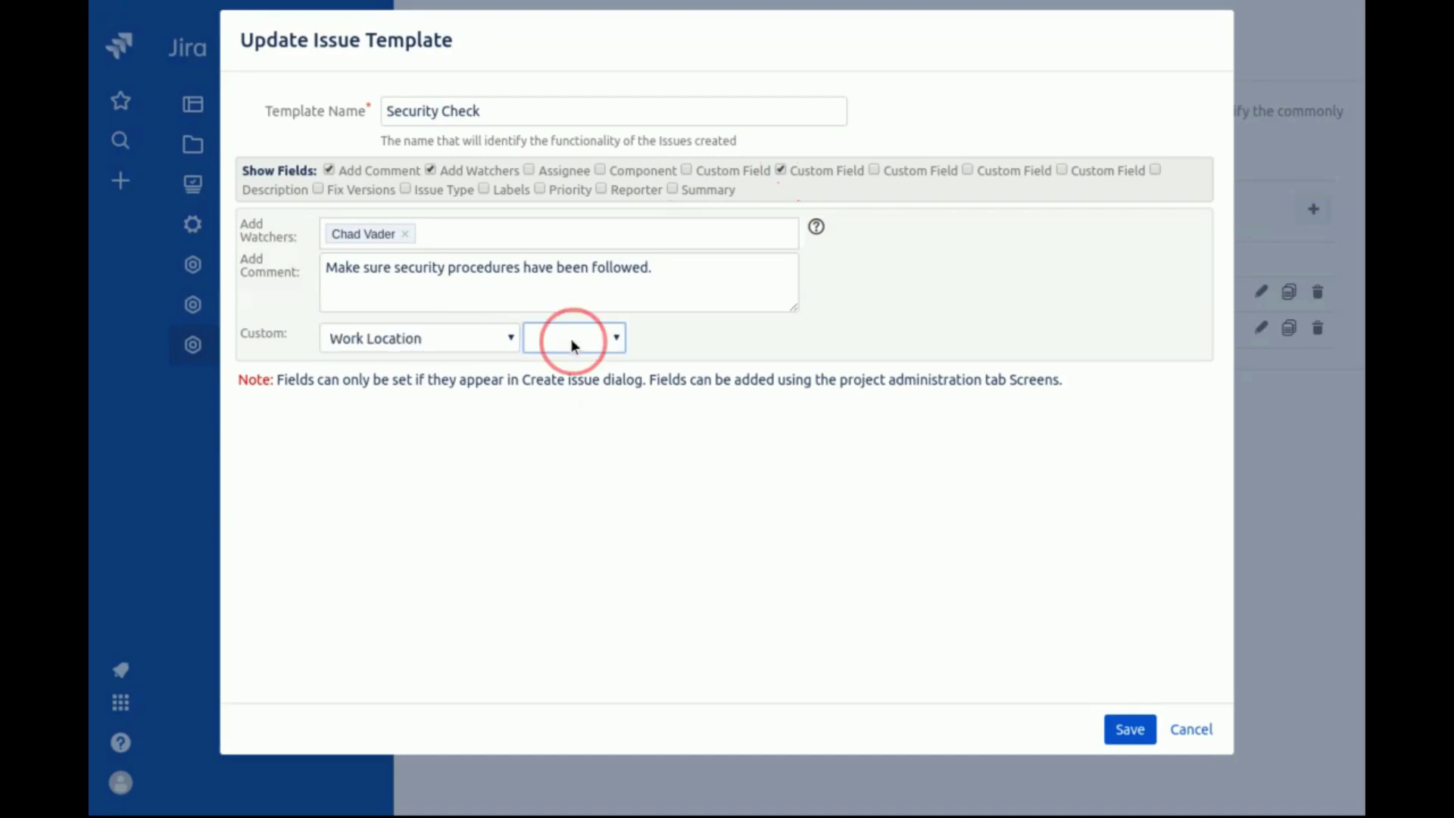
{"action": "left_click", "coordinate": [589, 371]}
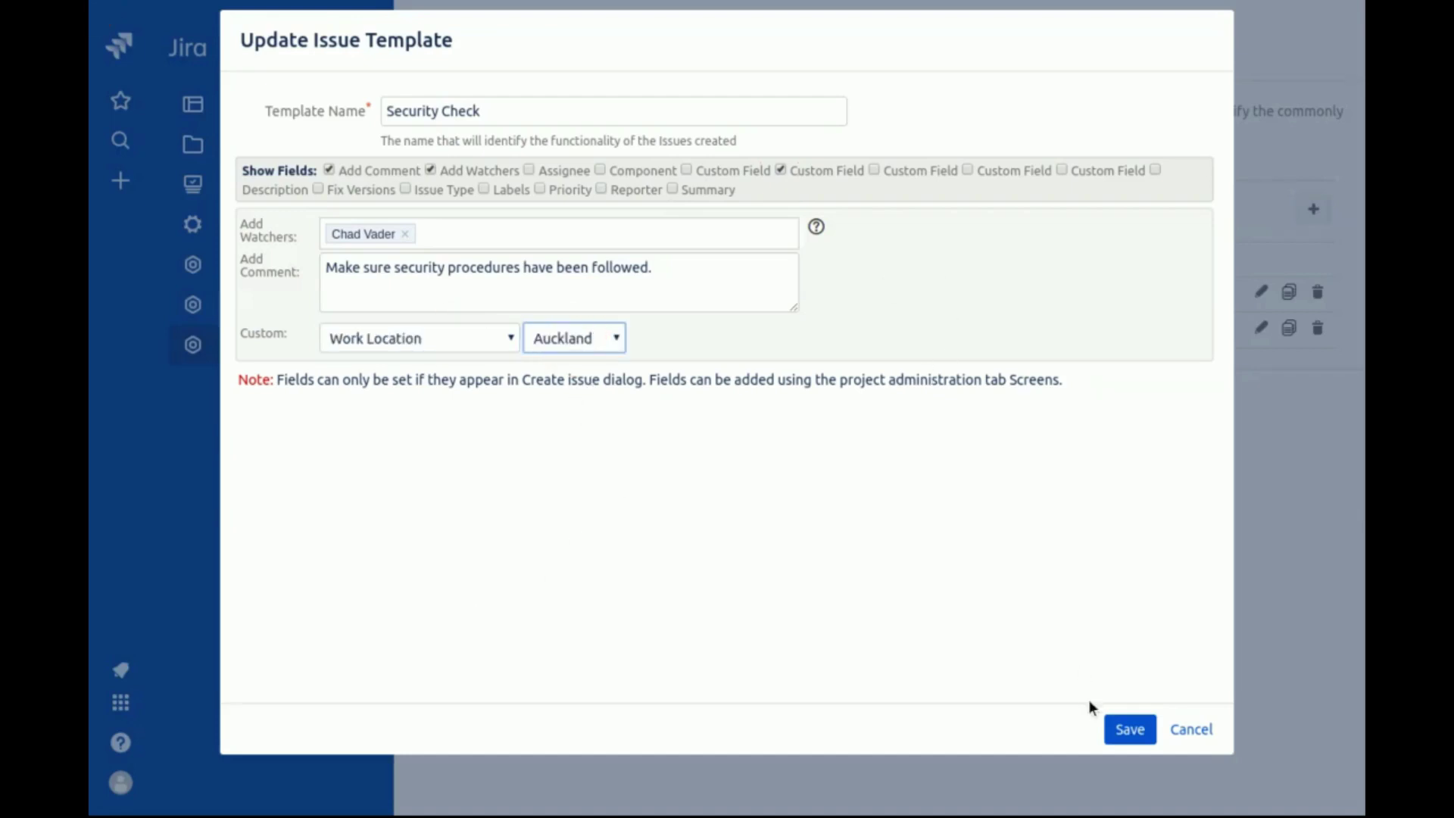
{"action": "left_click", "coordinate": [1113, 731]}
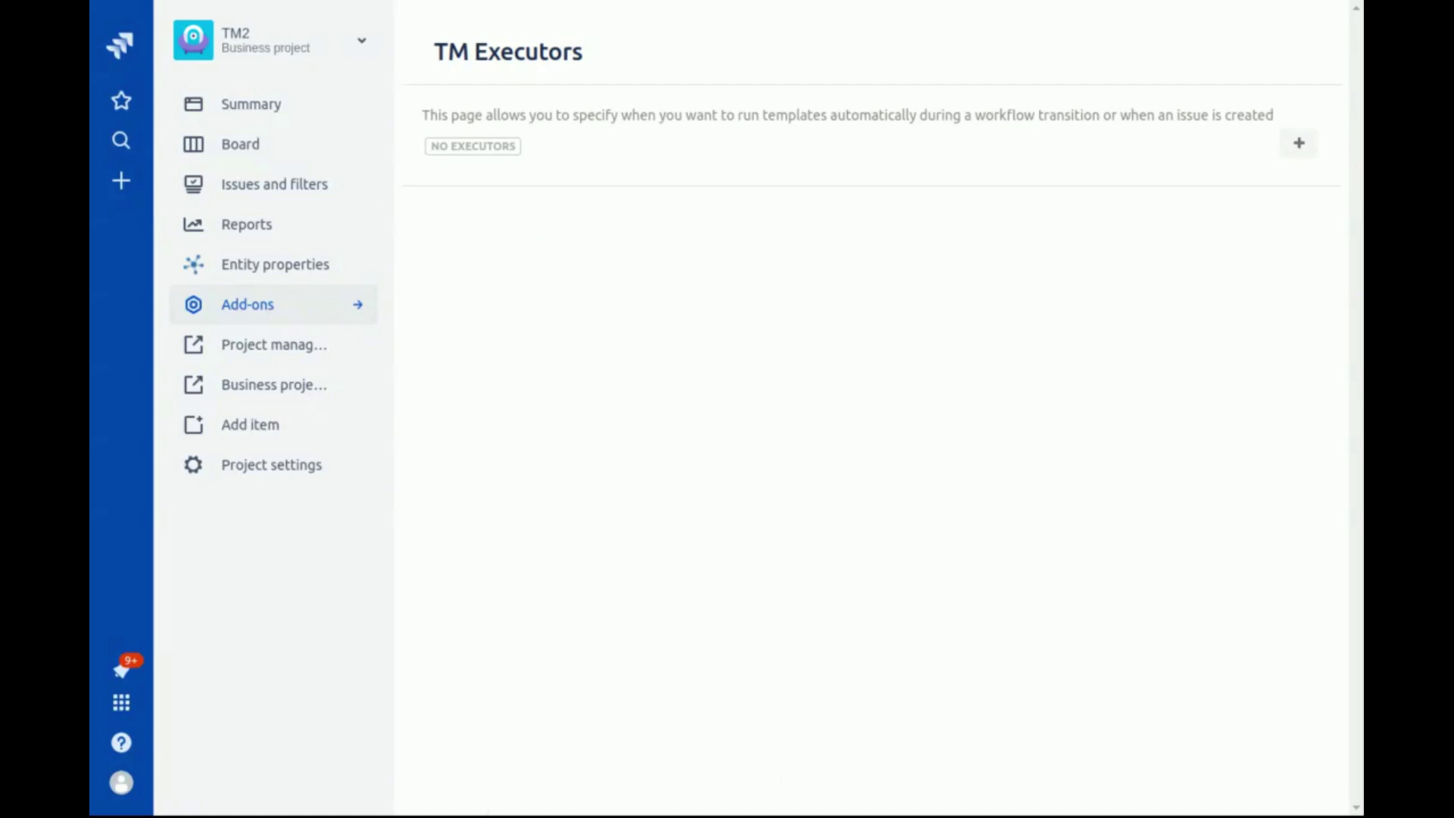
Create a TM executor for the TM2 project named "Create Development and Test Issues".
{"action": "left_click", "coordinate": [296, 306]}
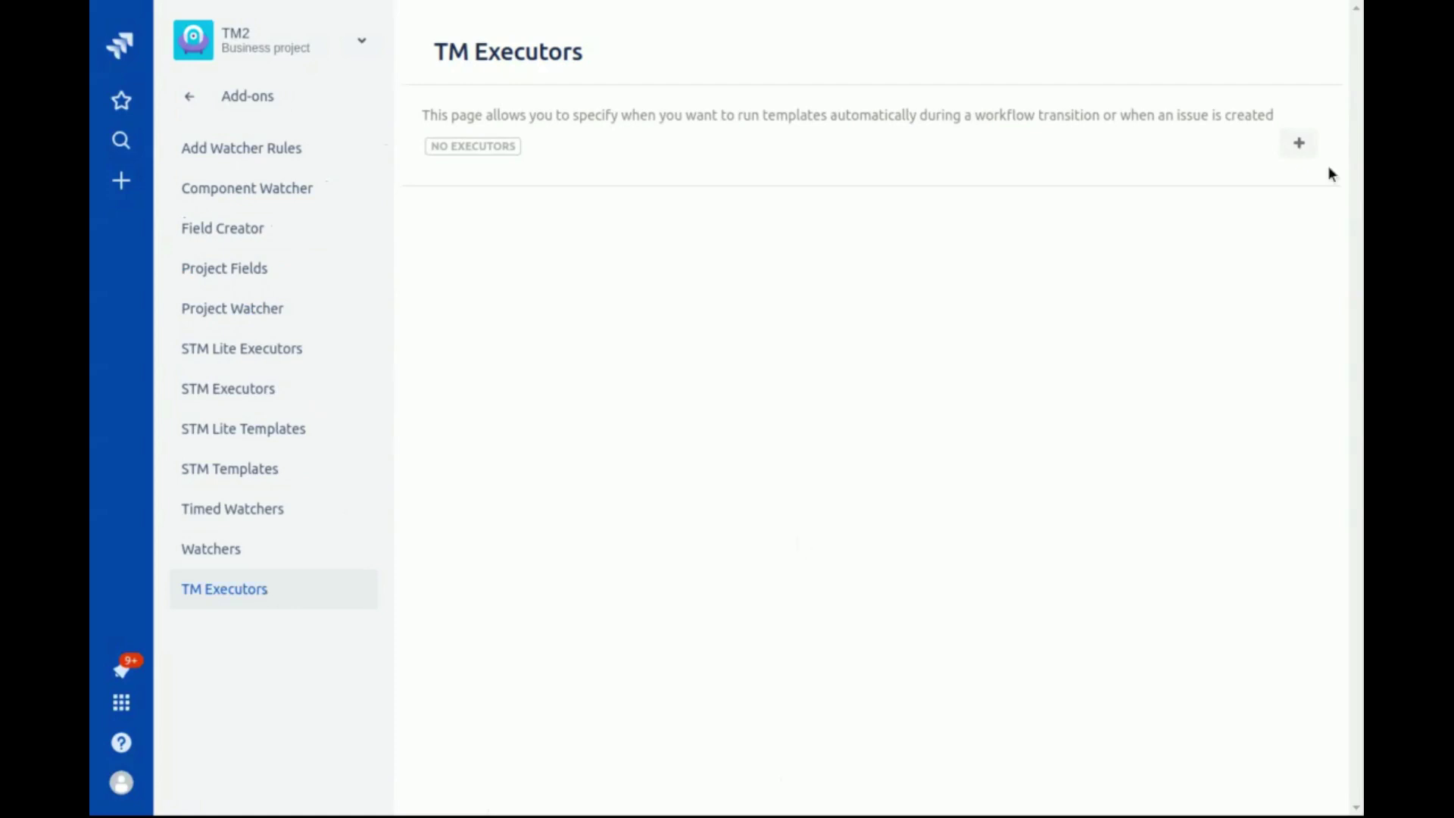
{"action": "left_click", "coordinate": [1299, 143]}
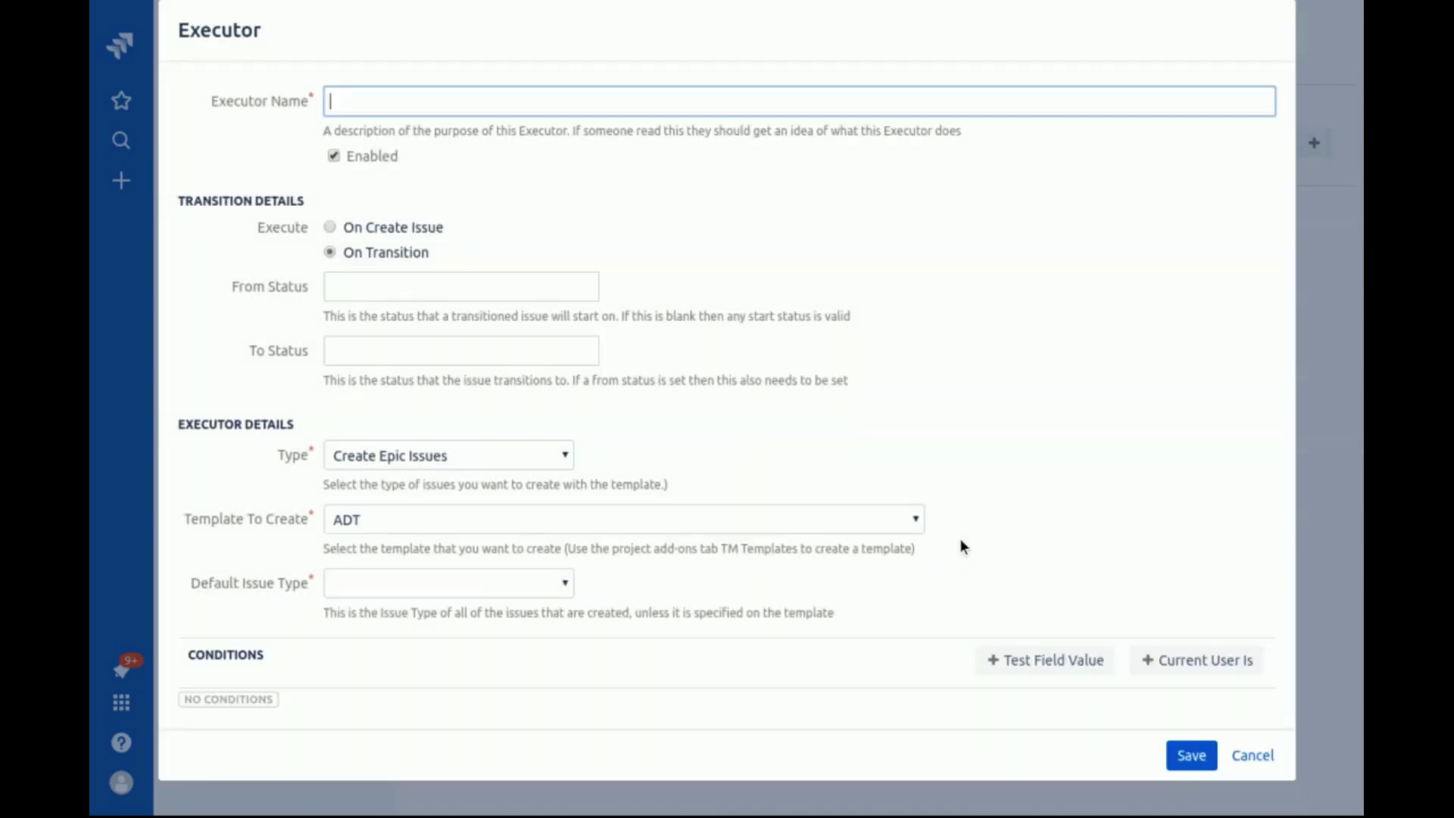
{"action": "type", "text": "Create Development and Test Issues"}
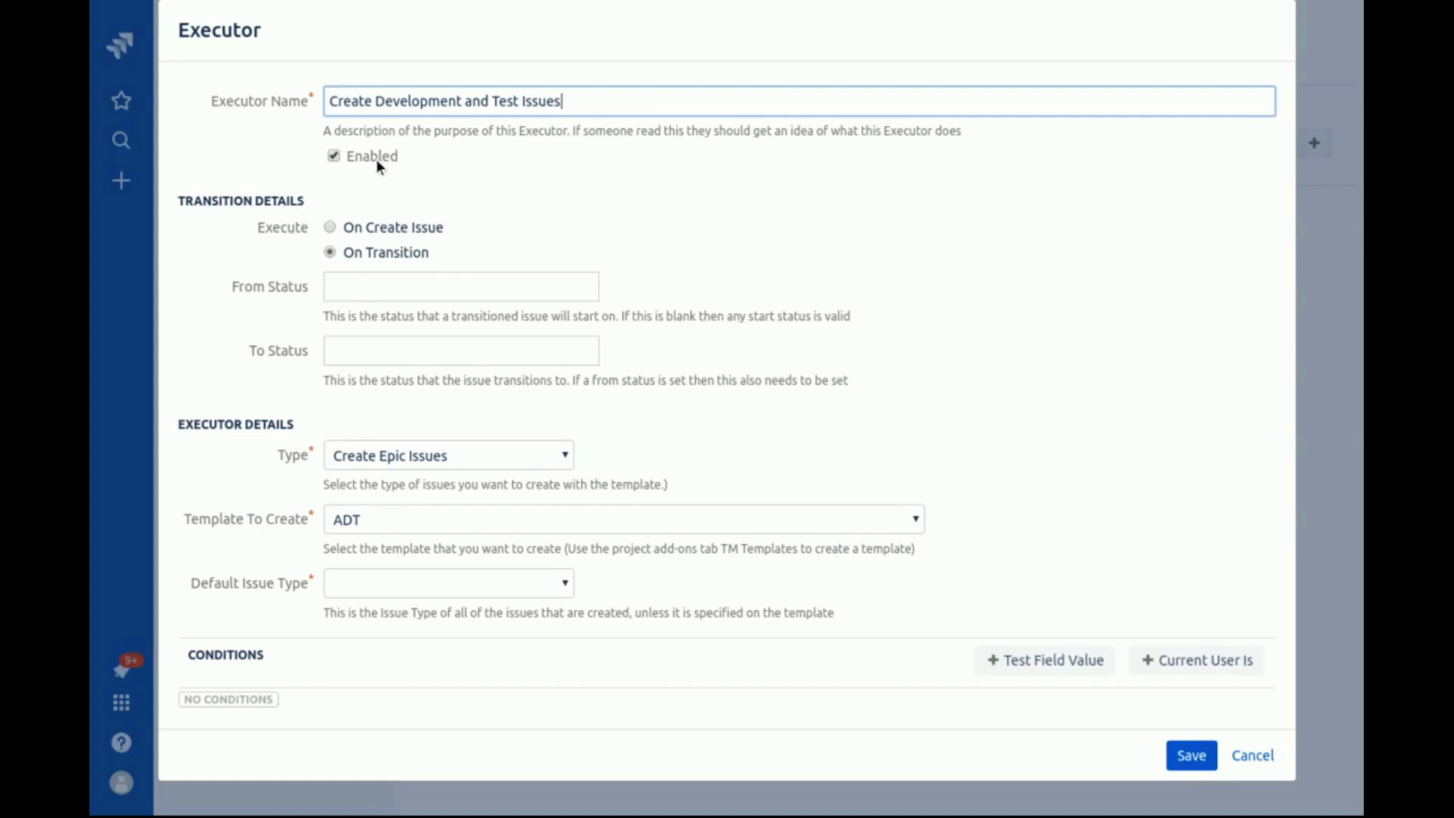
{"action": "left_click", "coordinate": [615, 329]}
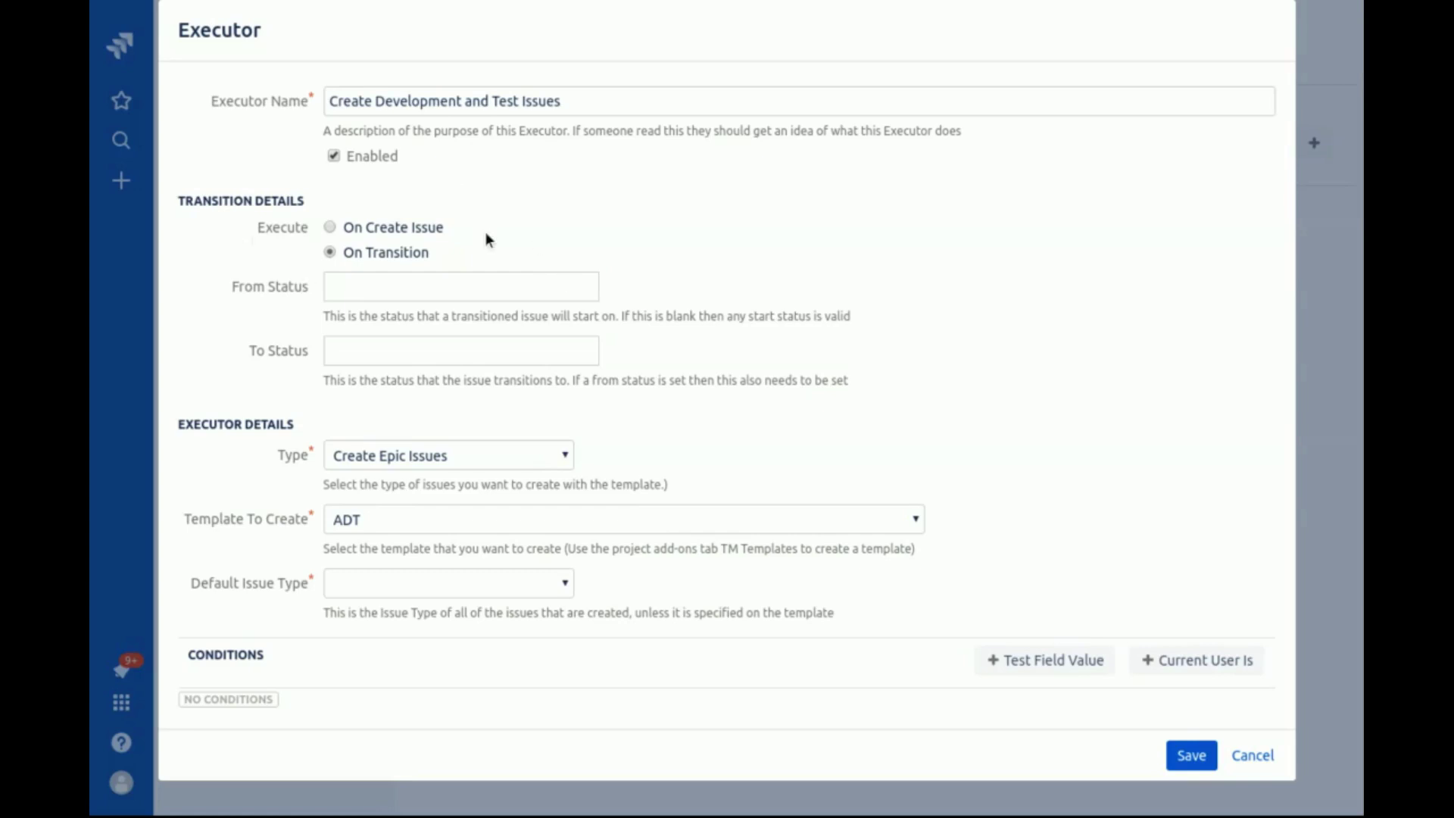
Keep the executor running on transition rather than on issue creation, and set its From Status to In Progress.
{"action": "left_click", "coordinate": [422, 228]}
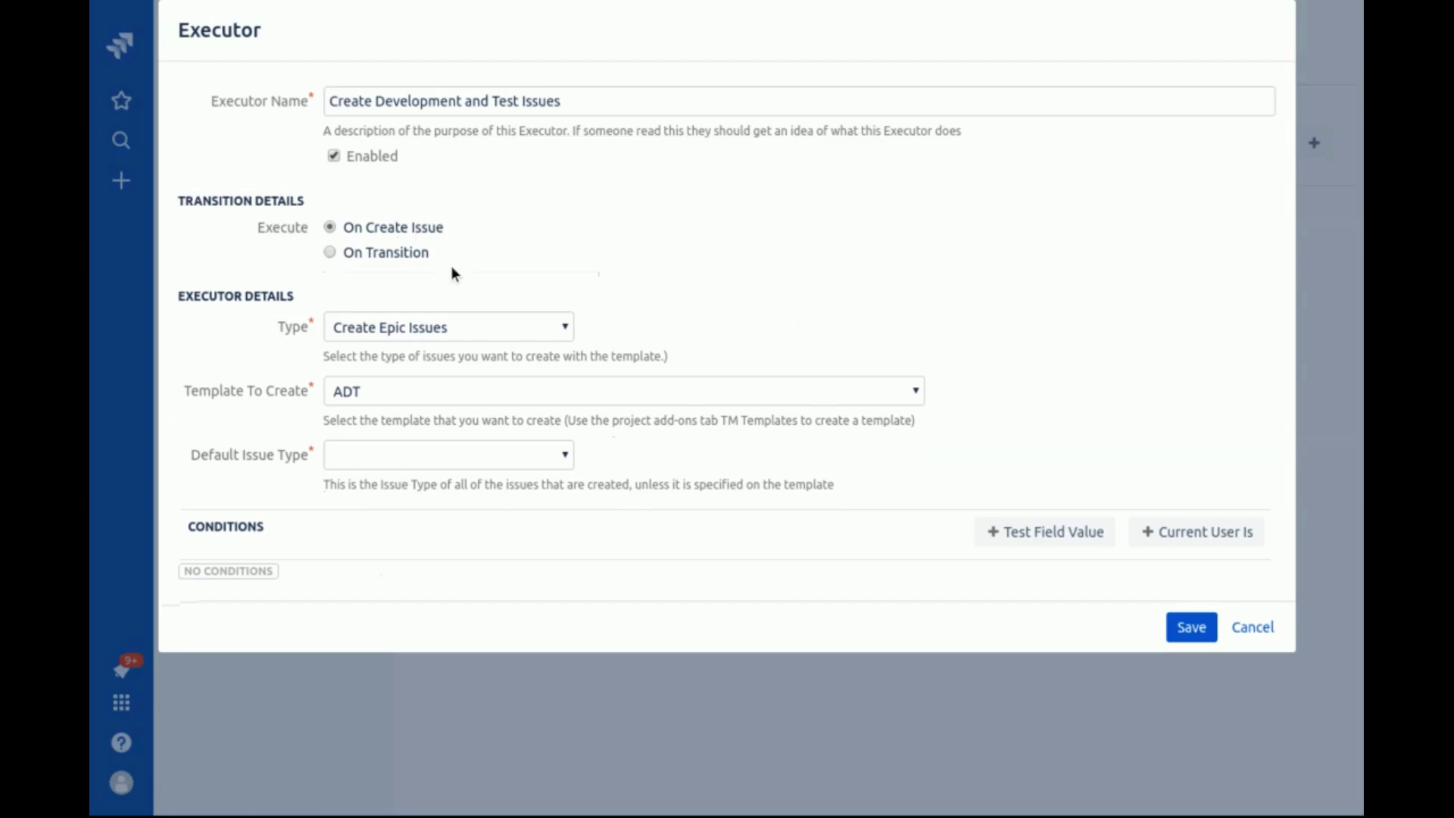
{"action": "left_click", "coordinate": [418, 254]}
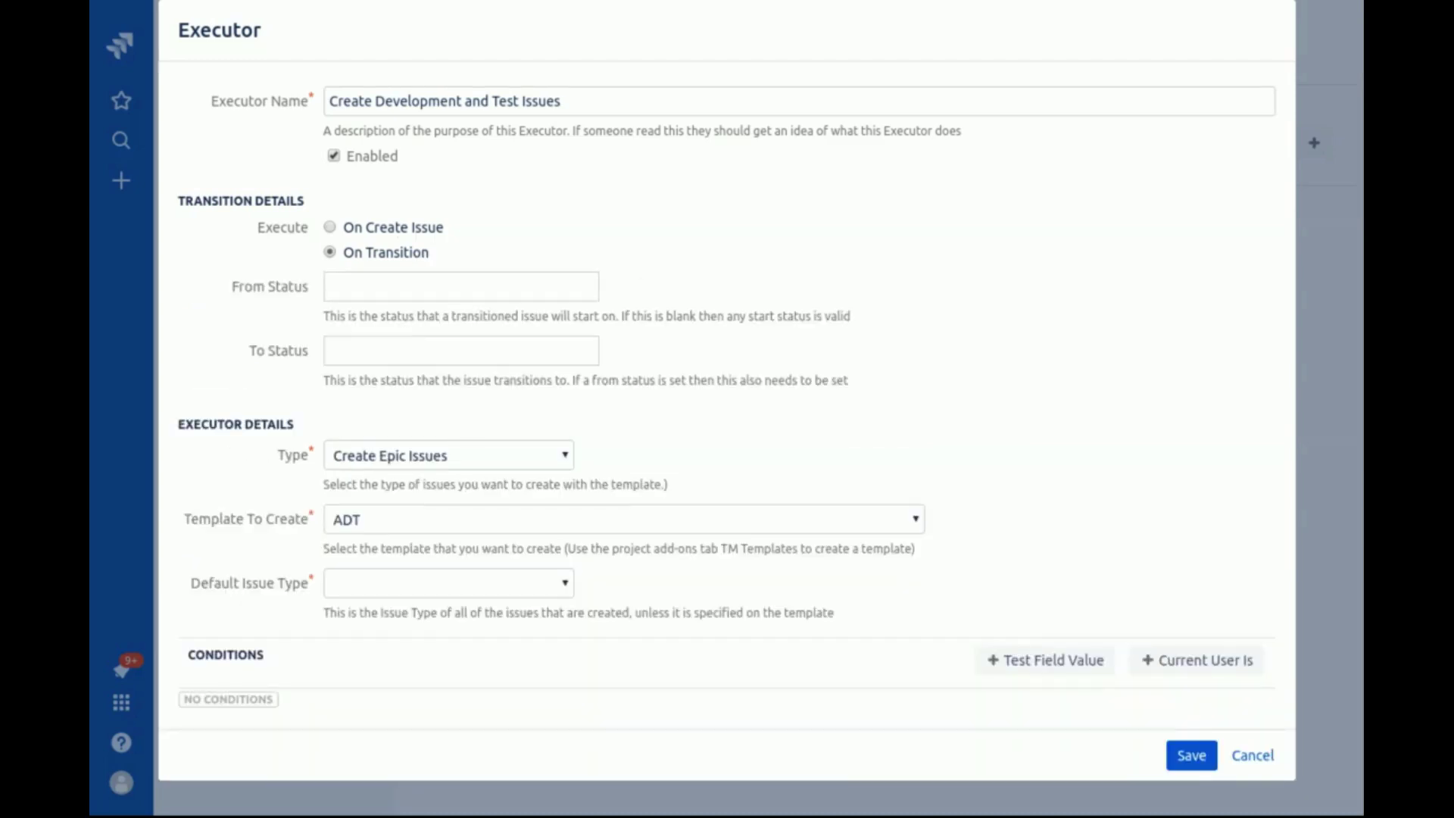
{"action": "left_click", "coordinate": [535, 288]}
{"action": "type", "text": "in pro"}
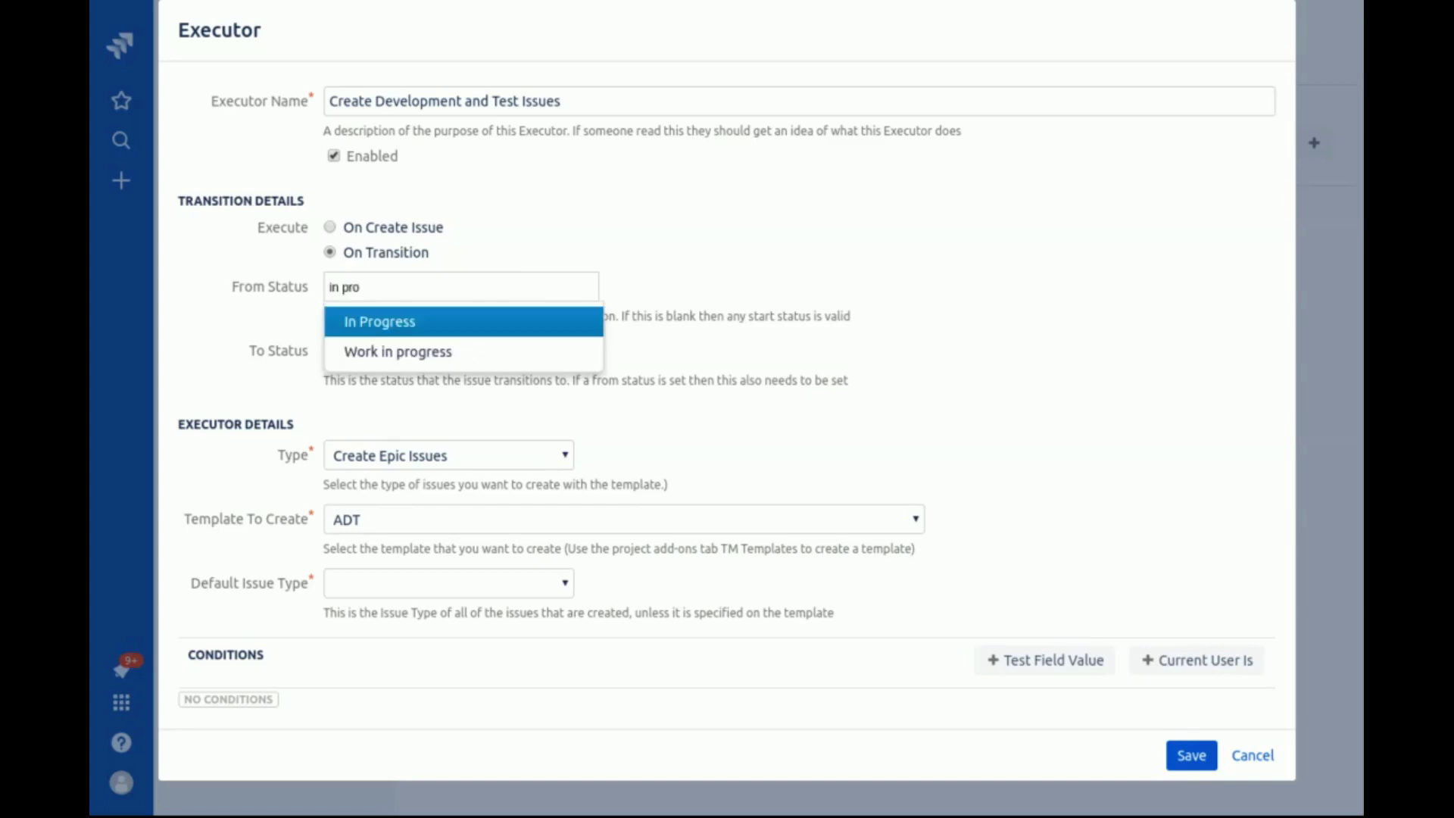
{"action": "key", "text": "Return"}
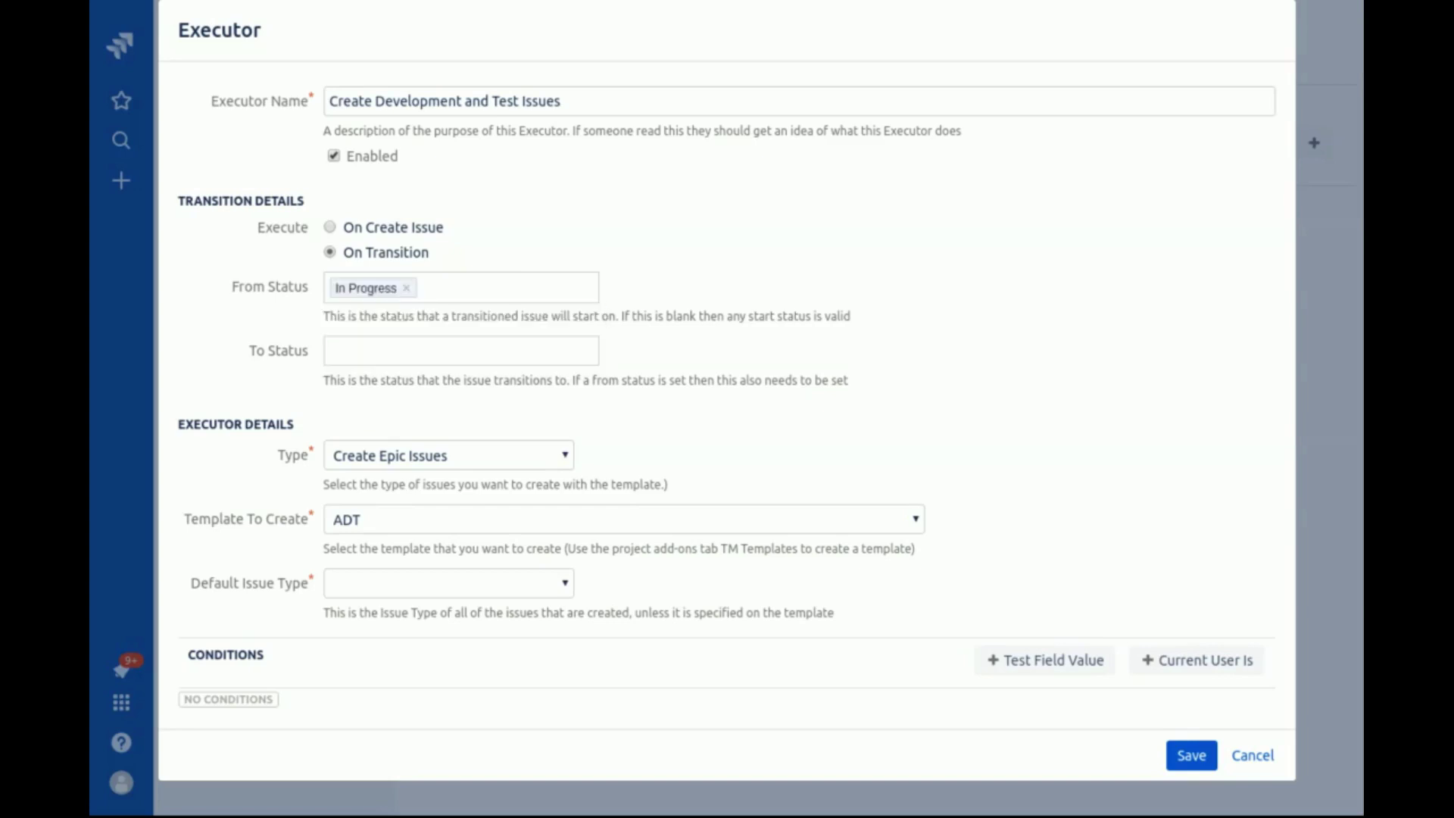
Set the executor's To Status to Done.
{"action": "key", "text": "Tab"}
{"action": "type", "text": "done"}
{"action": "key", "text": "Return"}
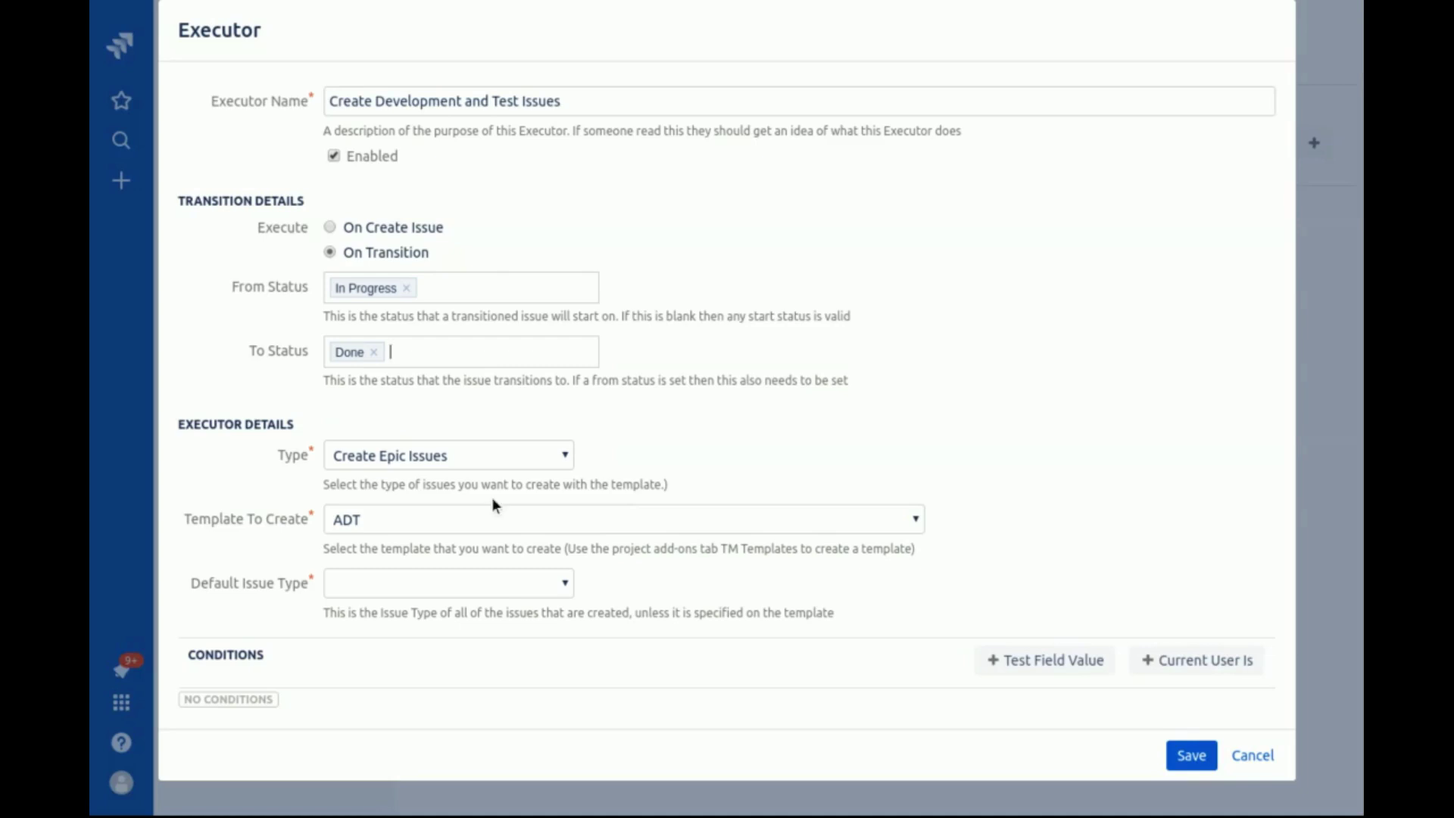
{"action": "left_click", "coordinate": [322, 702]}
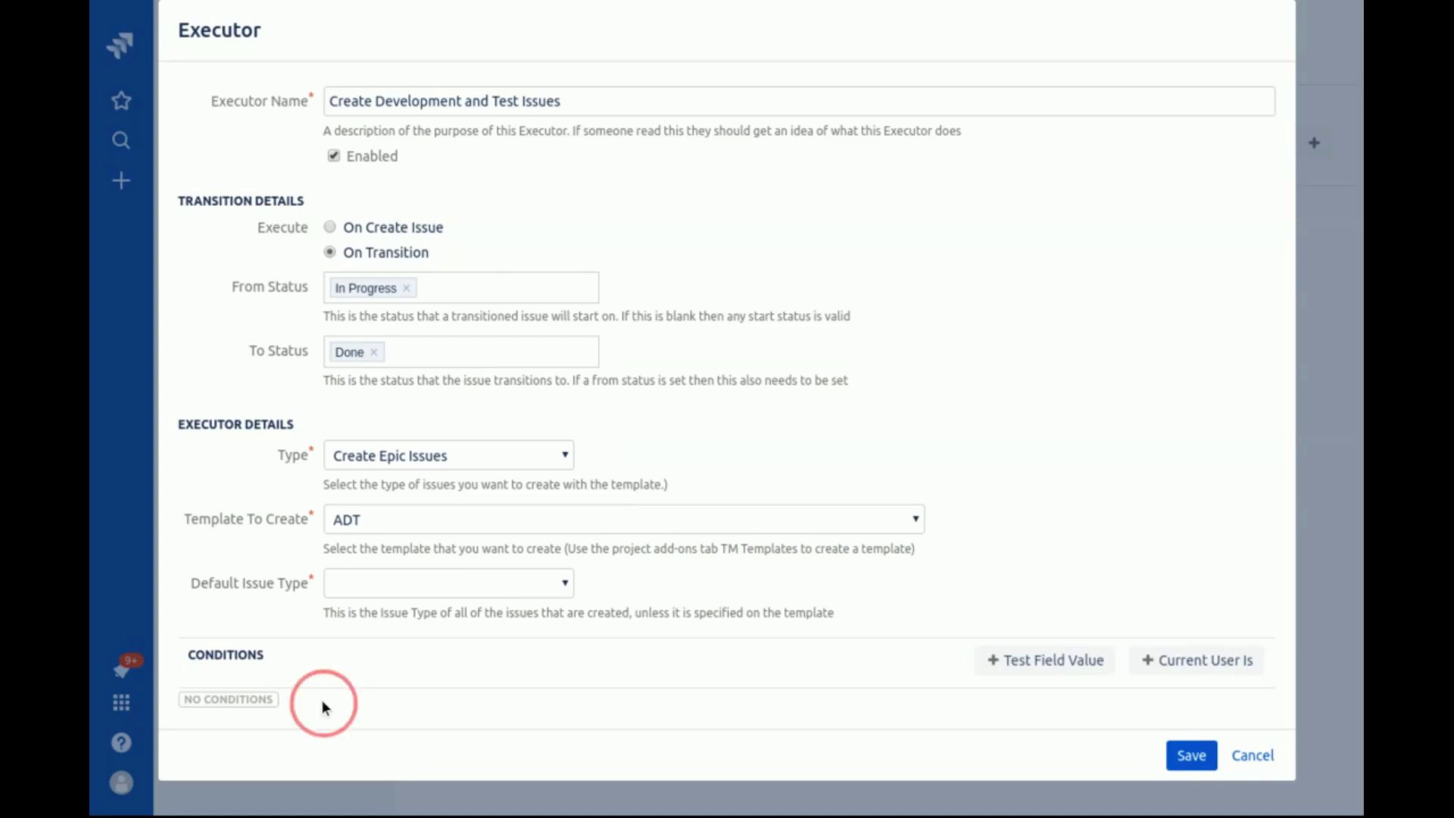
Clear the executor's From Status and set it to In Progress again.
{"action": "left_click", "coordinate": [512, 299]}
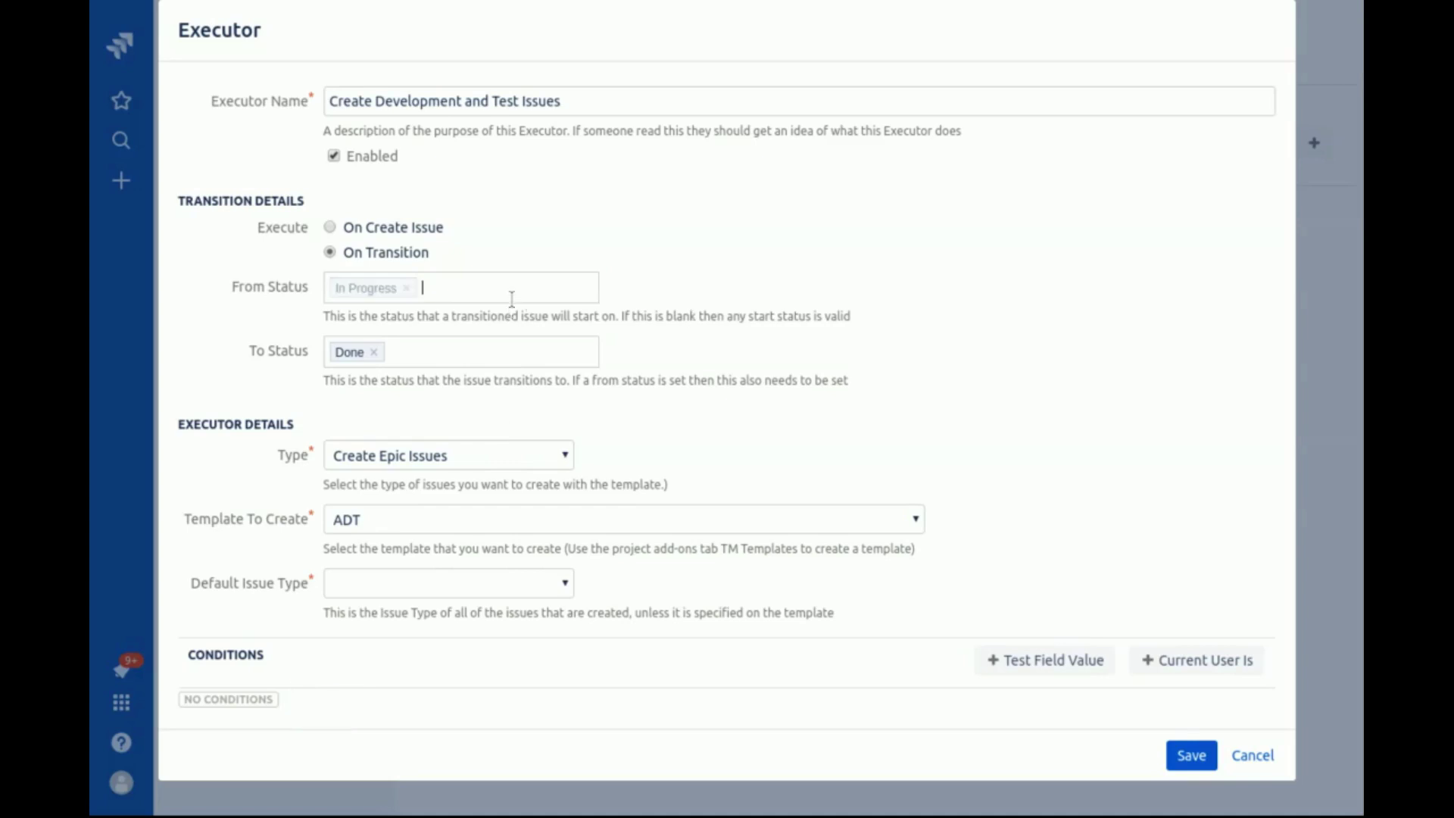
{"action": "key", "text": "BackSpace"}
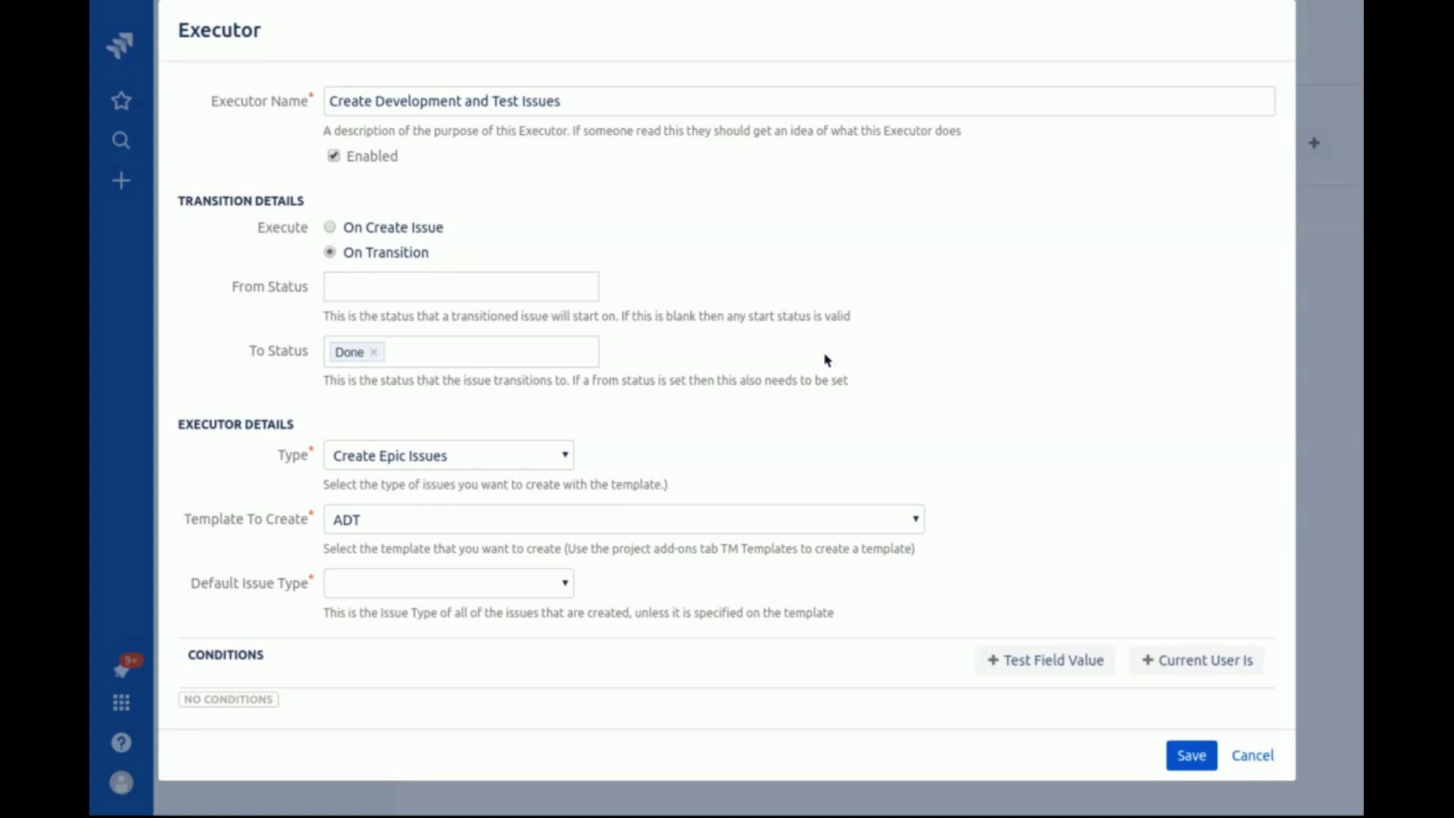
{"action": "type", "text": "in p"}
{"action": "key", "text": "Return"}
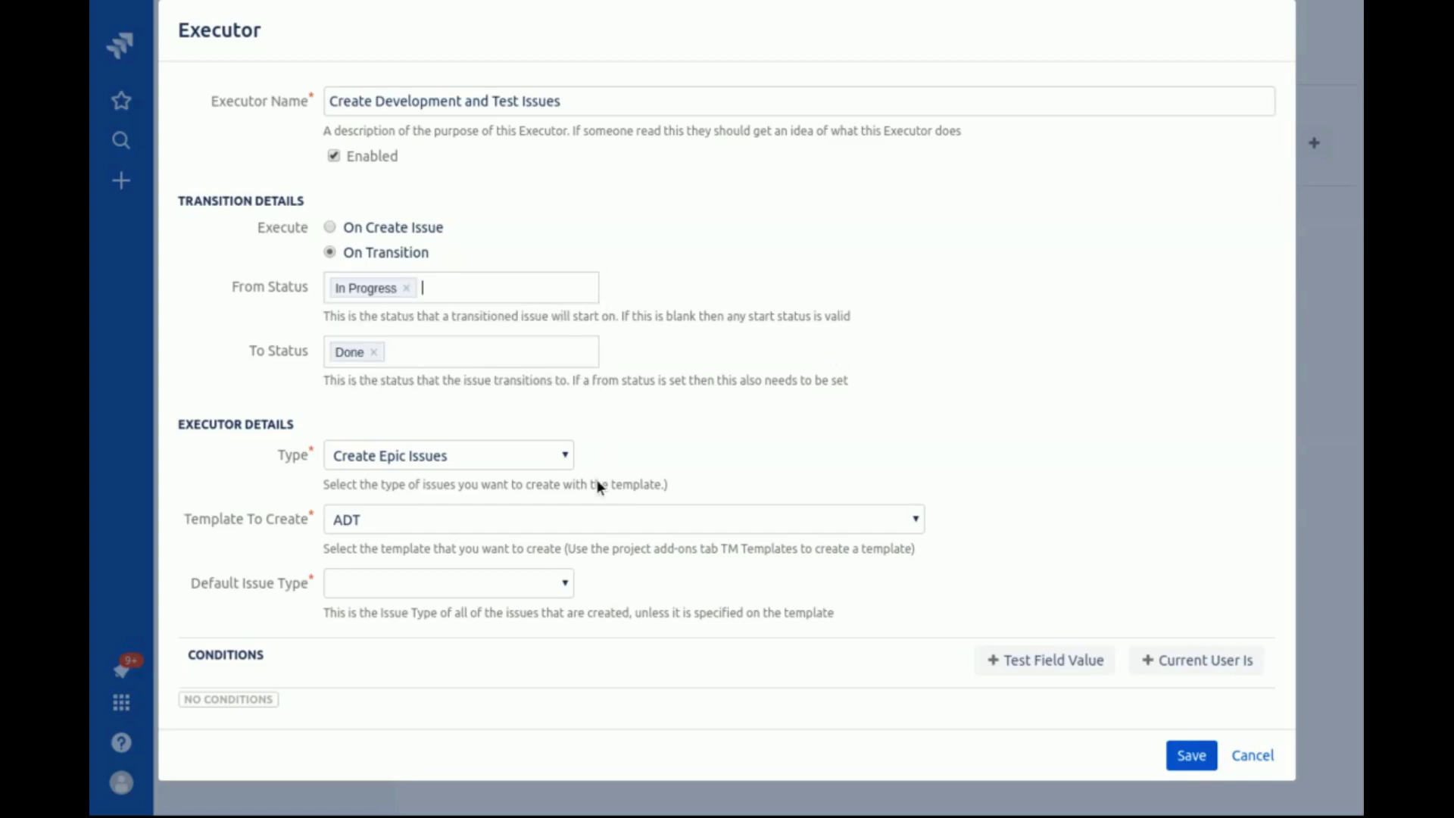
Change the executor type to Transition Issue, keeping Linked Issues as the child type.
{"action": "left_click", "coordinate": [564, 456]}
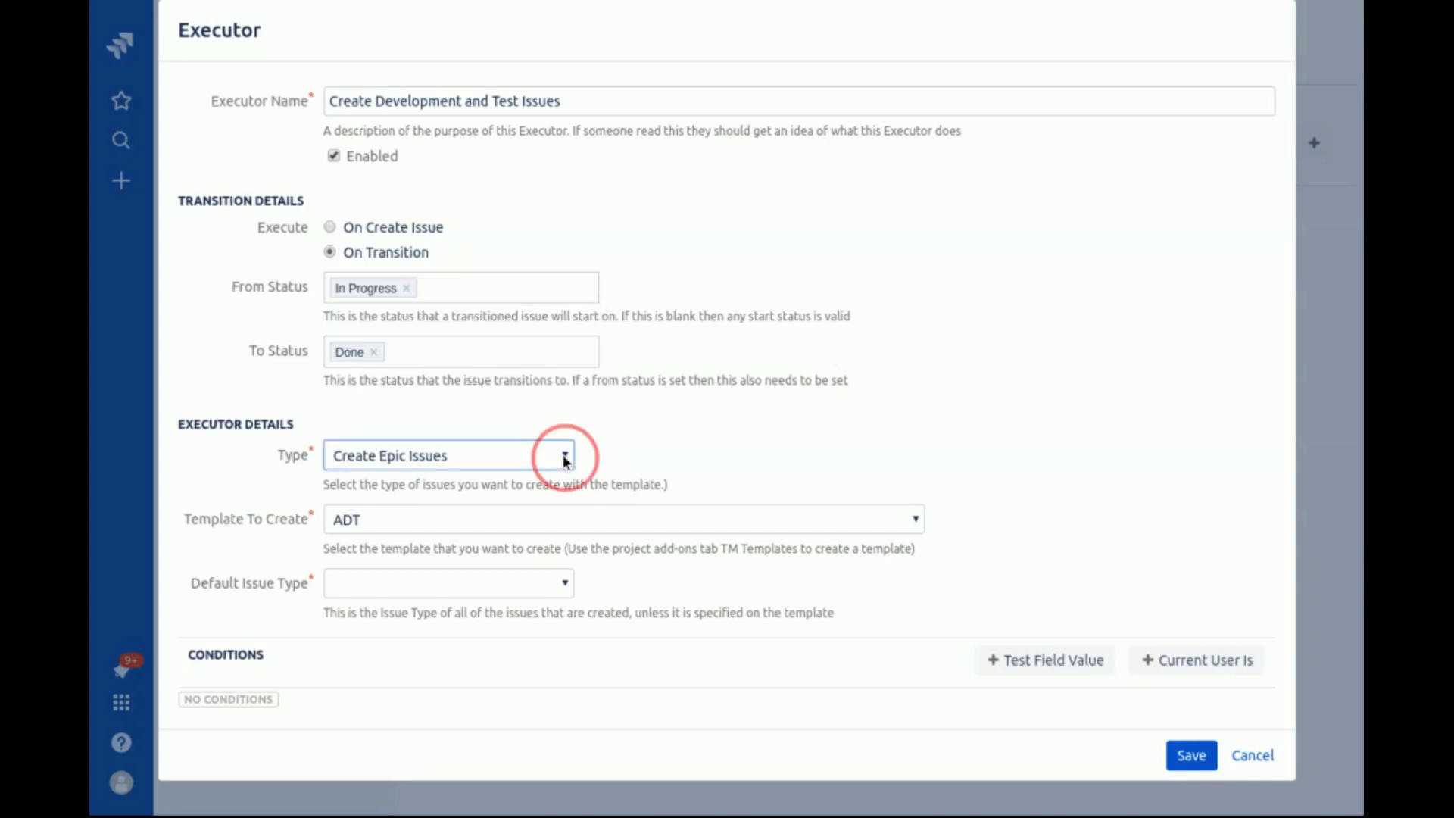
{"action": "left_click", "coordinate": [467, 545]}
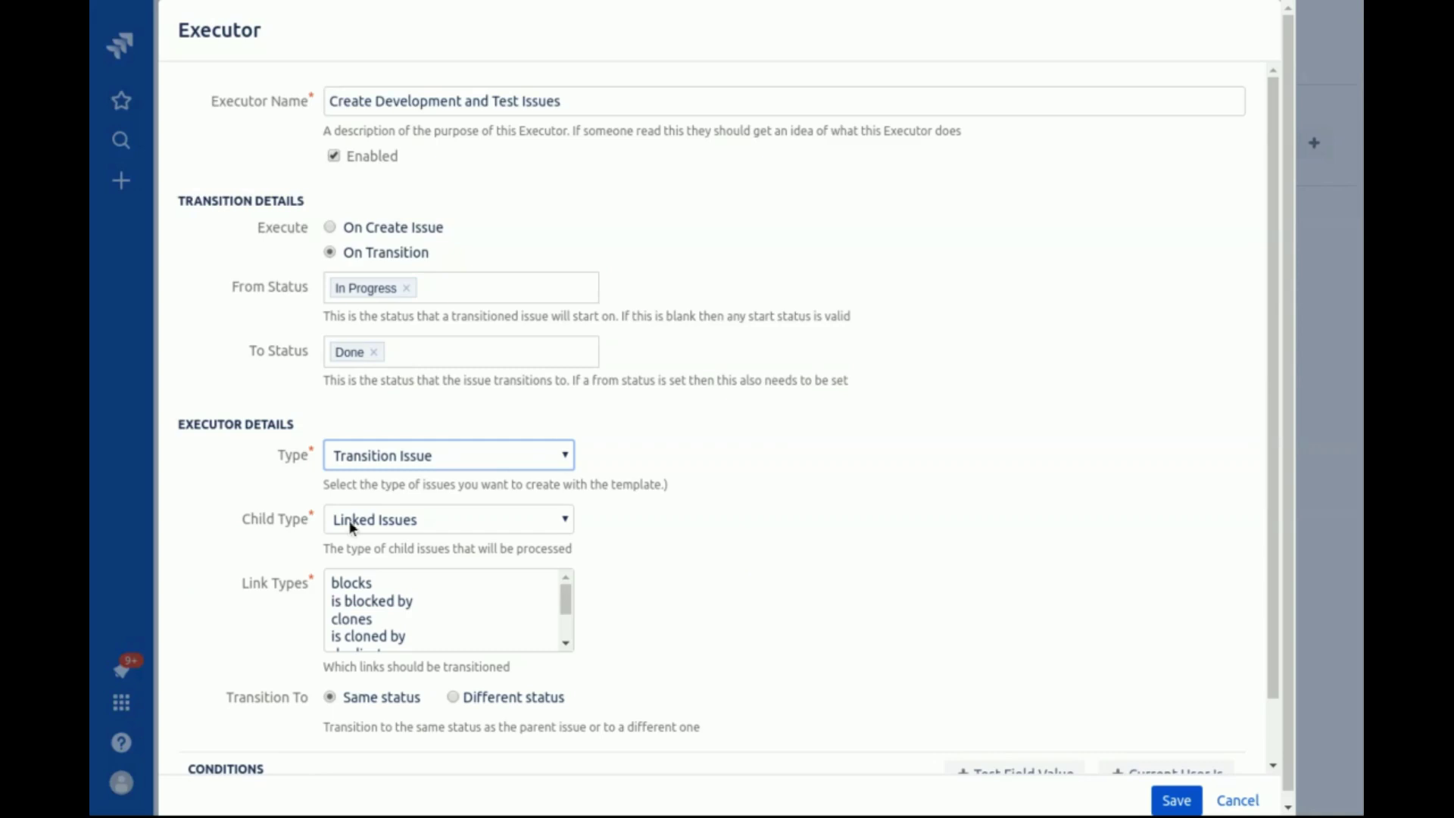
{"action": "left_click", "coordinate": [376, 527]}
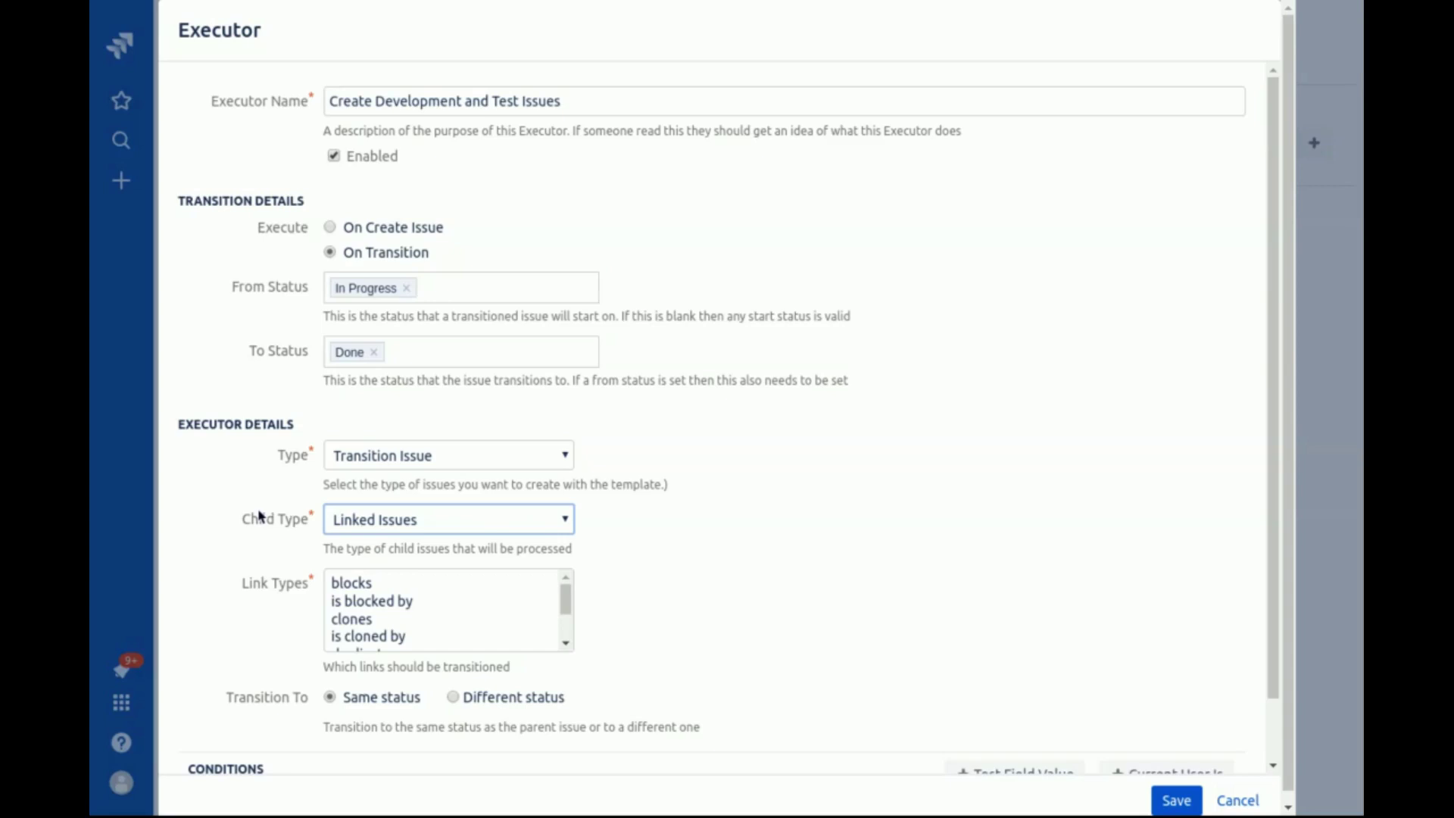
Choose "is blocked by" as the link type whose linked issues are transitioned.
{"action": "left_click", "coordinate": [290, 590]}
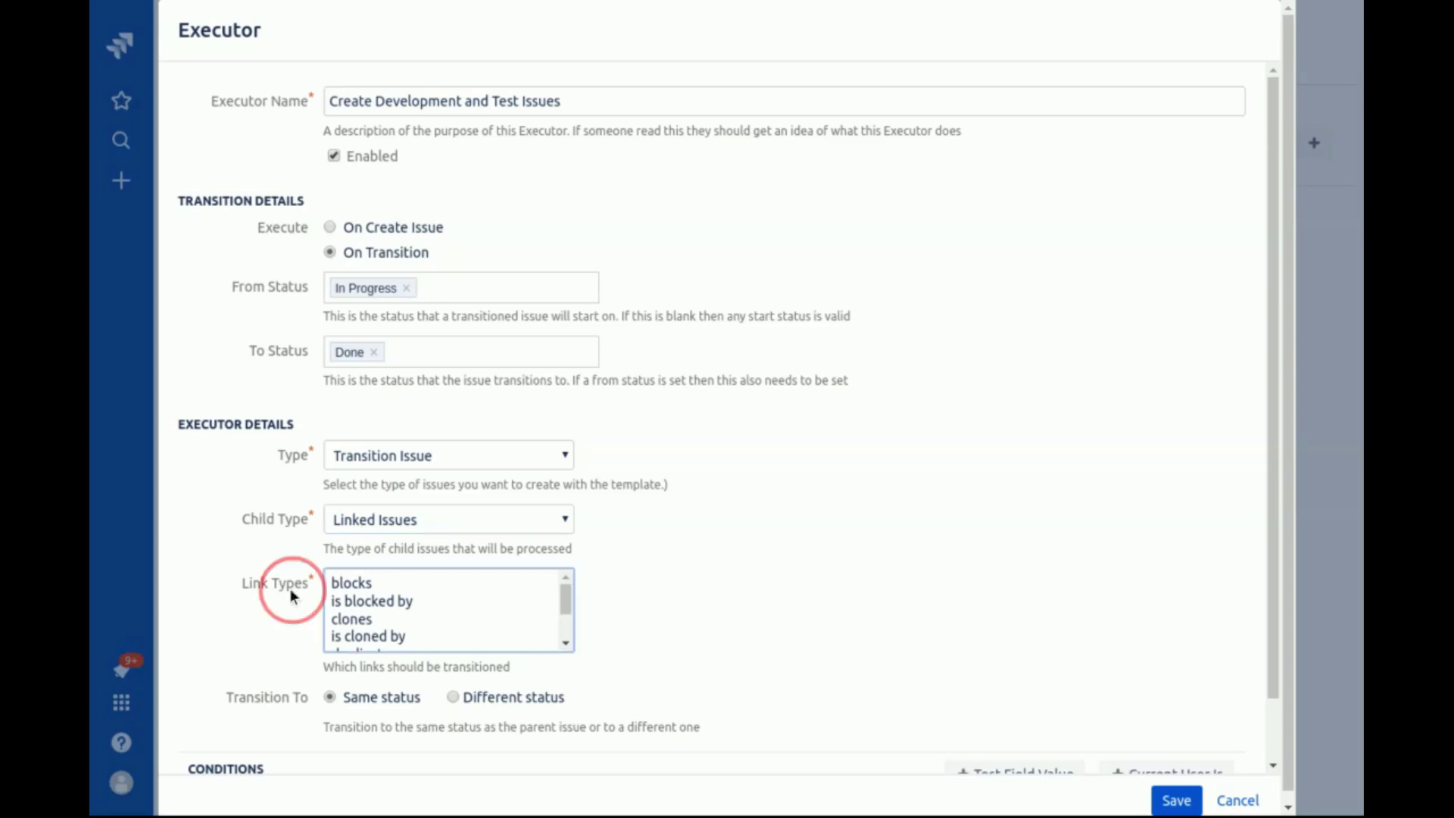
{"action": "left_click", "coordinate": [396, 586]}
{"action": "left_click", "coordinate": [385, 620]}
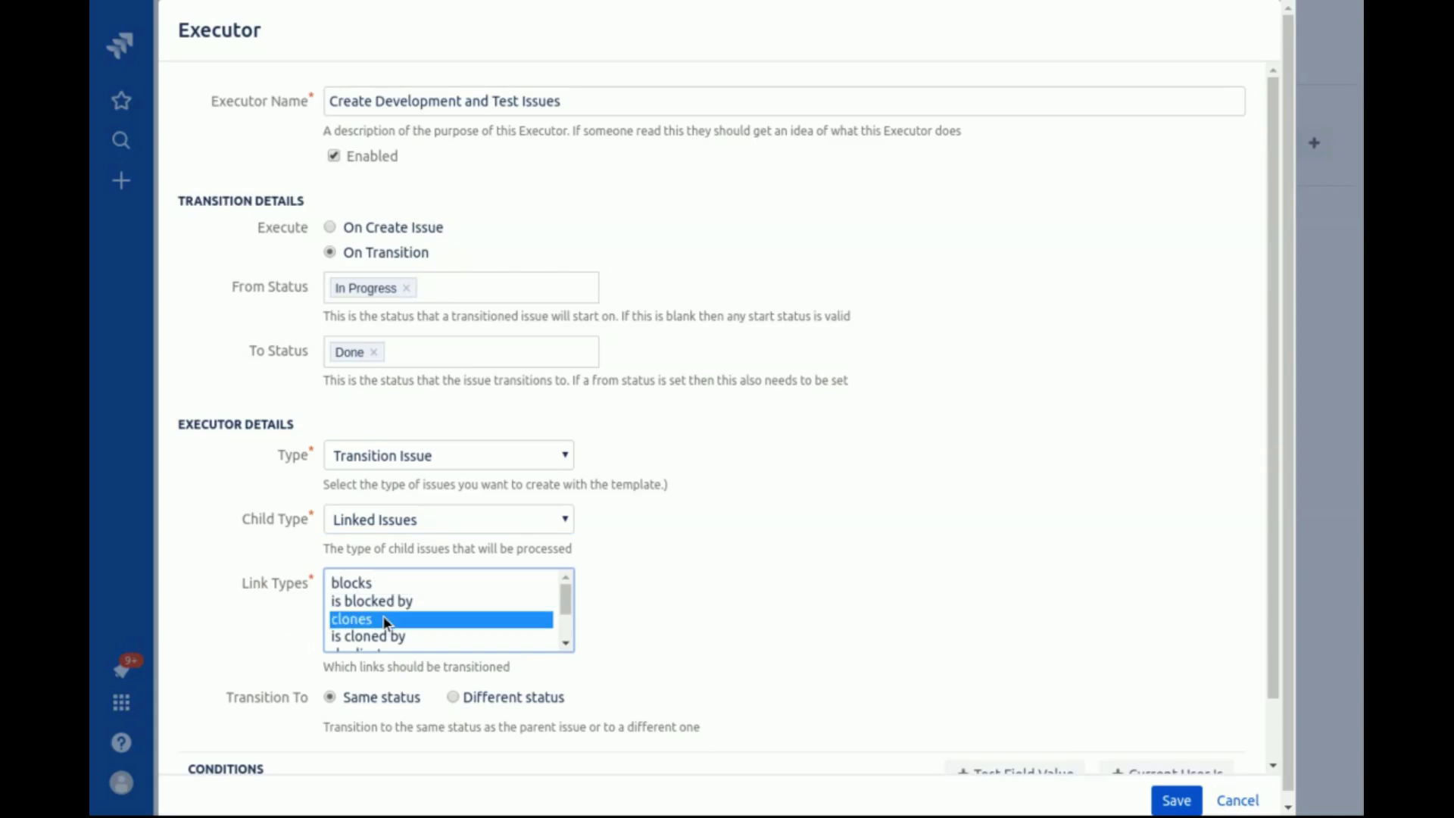
{"action": "left_click", "coordinate": [389, 603]}
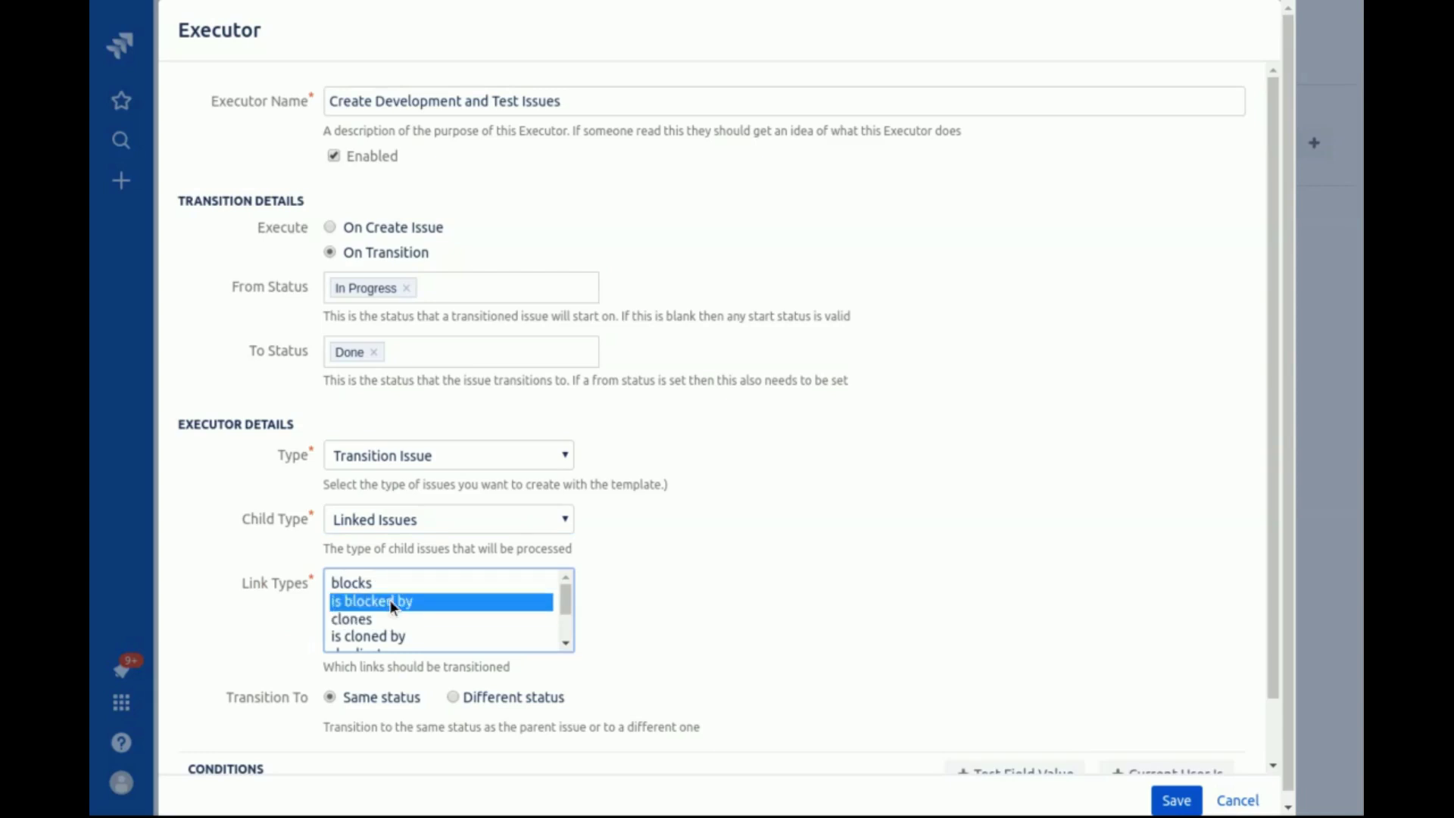
Have the linked child issues transition to a different status instead of the parent's status.
{"action": "scroll", "coordinate": [680, 501], "scroll_direction": "down", "scroll_amount": 1}
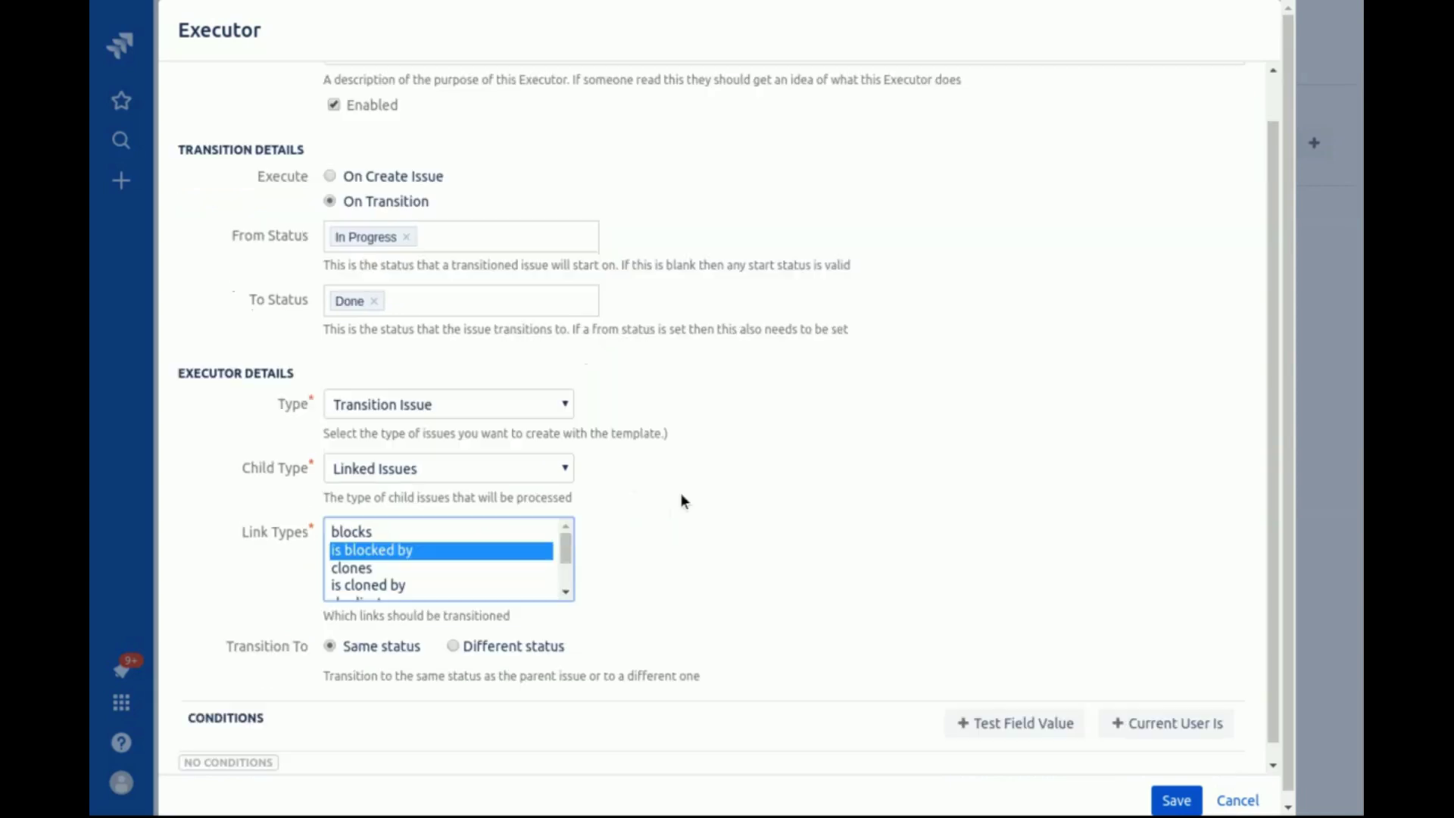
{"action": "scroll", "coordinate": [530, 565], "scroll_direction": "down", "scroll_amount": 1}
{"action": "left_click", "coordinate": [292, 644]}
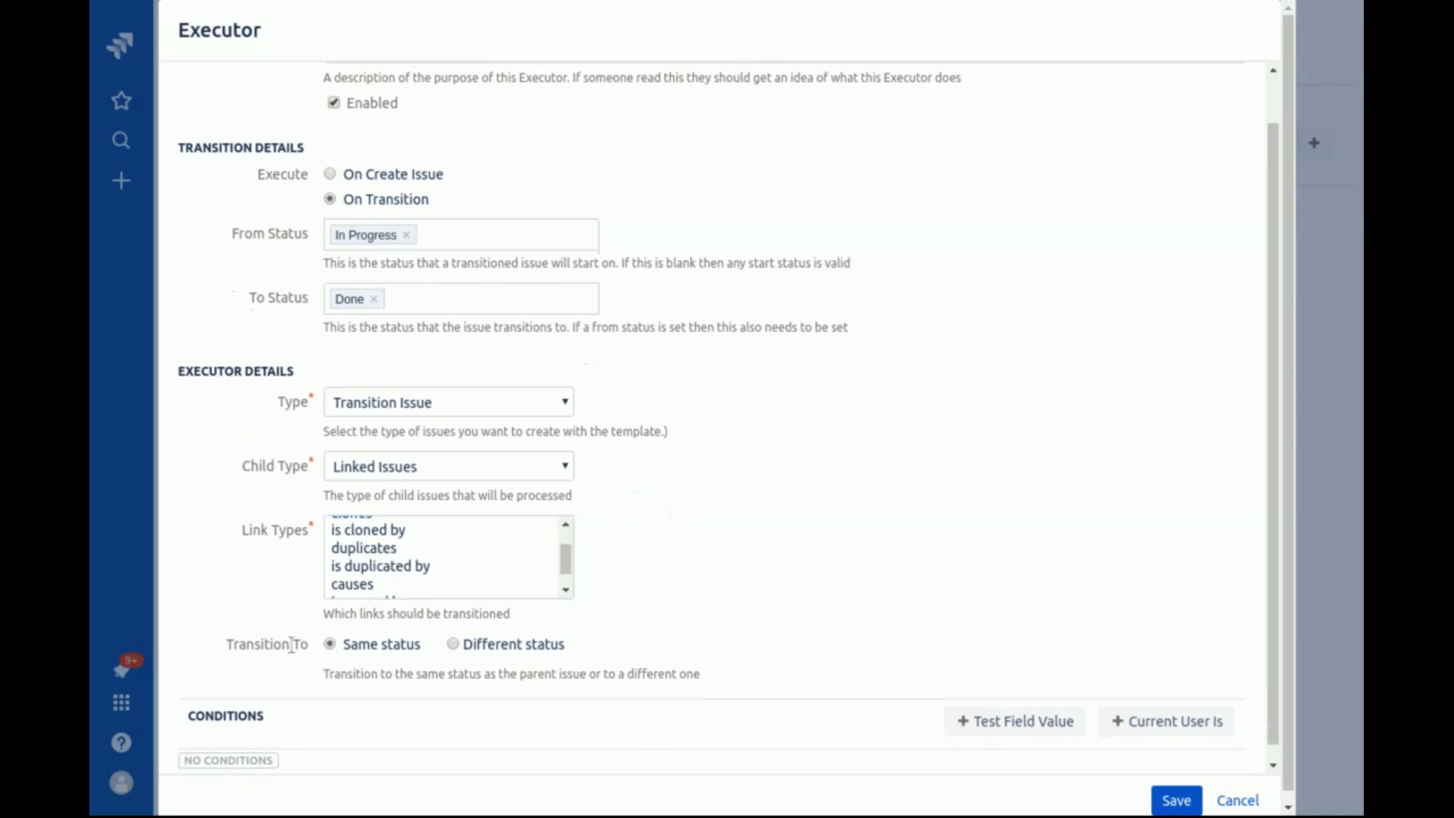
{"action": "left_click", "coordinate": [371, 650]}
{"action": "left_click", "coordinate": [500, 646]}
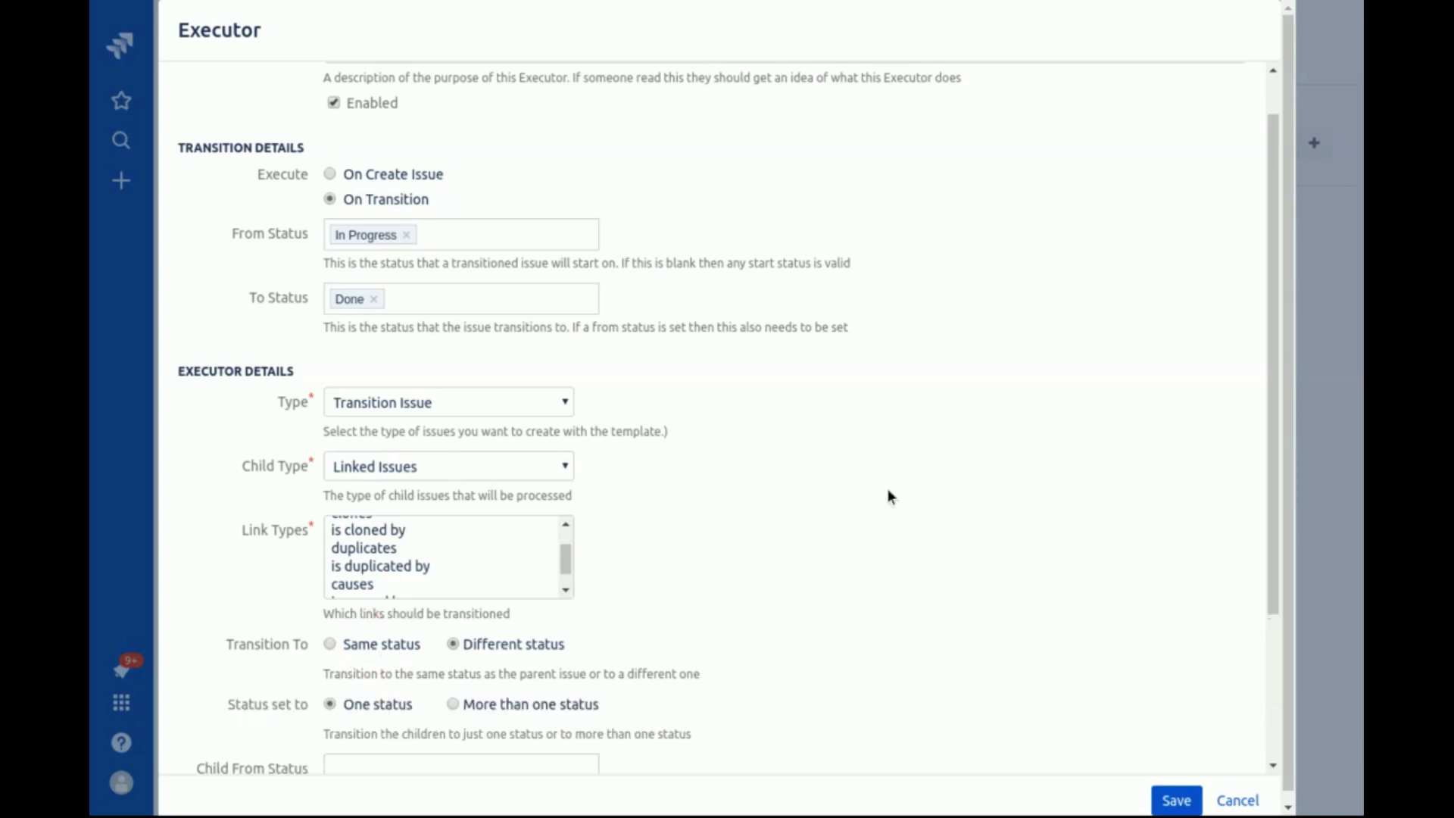
Set the Child From Status to Done and the Child To Status to To Do.
{"action": "scroll", "coordinate": [878, 497], "scroll_direction": "down", "scroll_amount": 1}
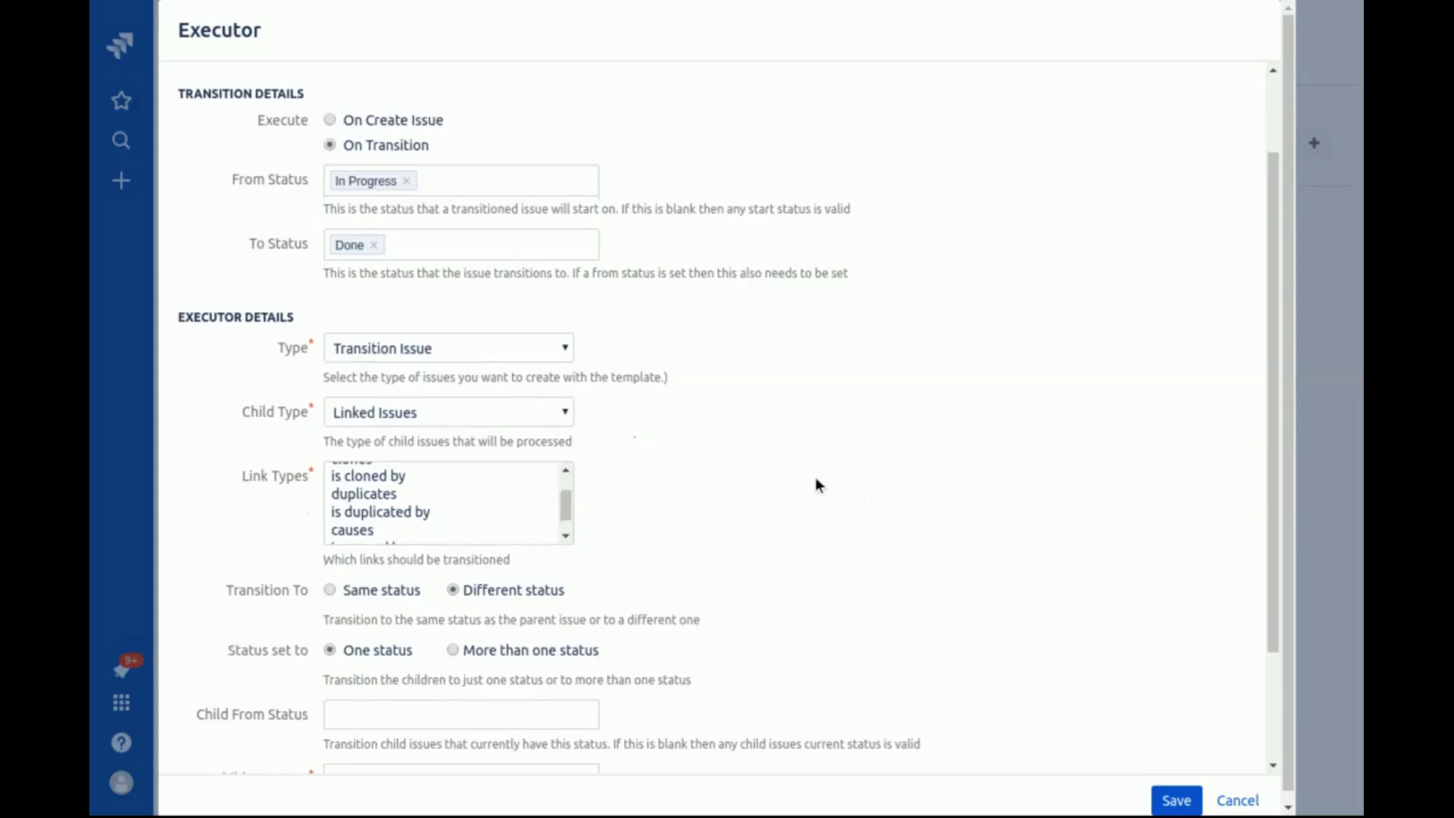
{"action": "scroll", "coordinate": [812, 484], "scroll_direction": "down", "scroll_amount": 2}
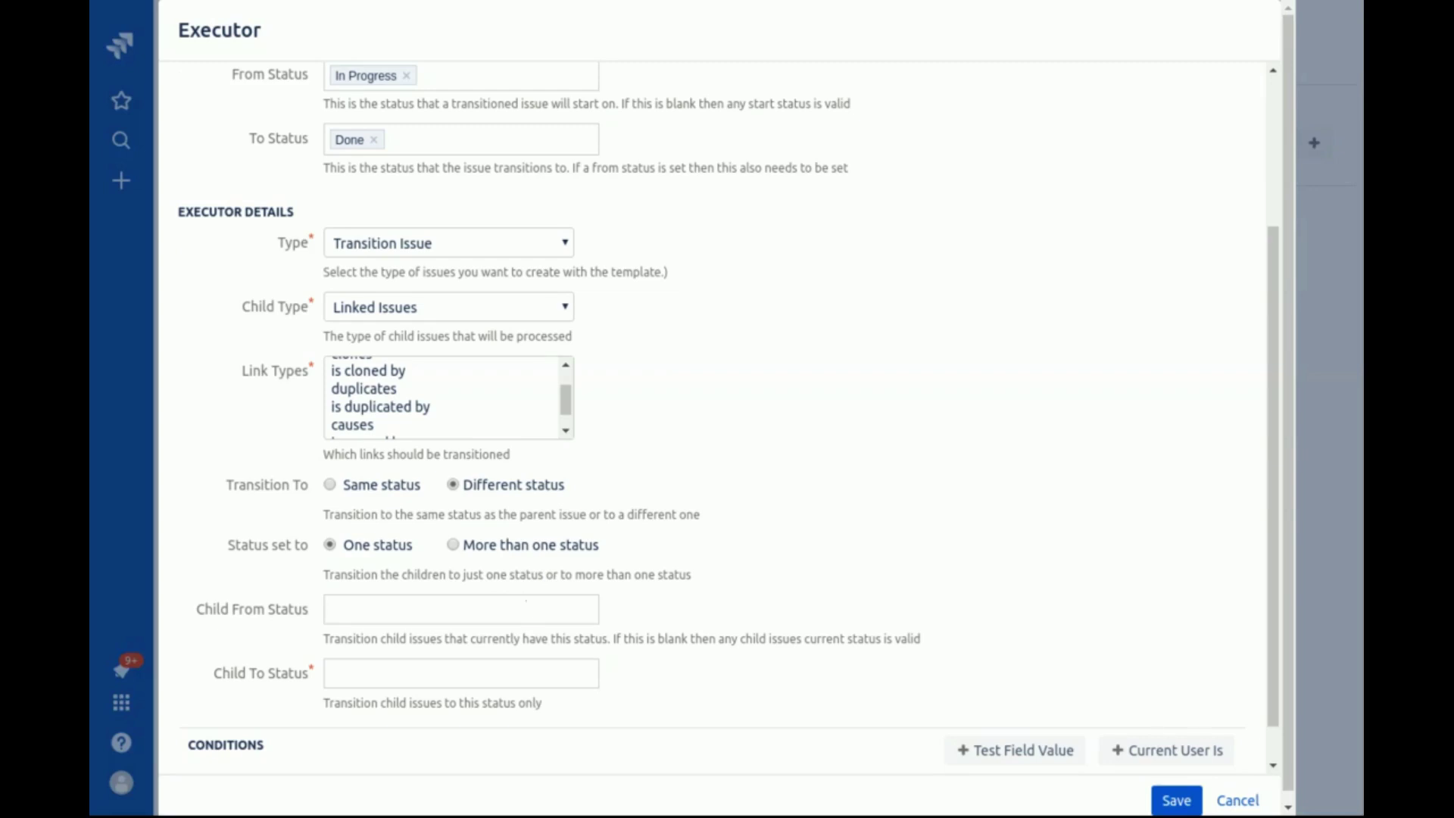
{"action": "type", "text": "d"}
{"action": "key", "text": "Tab"}
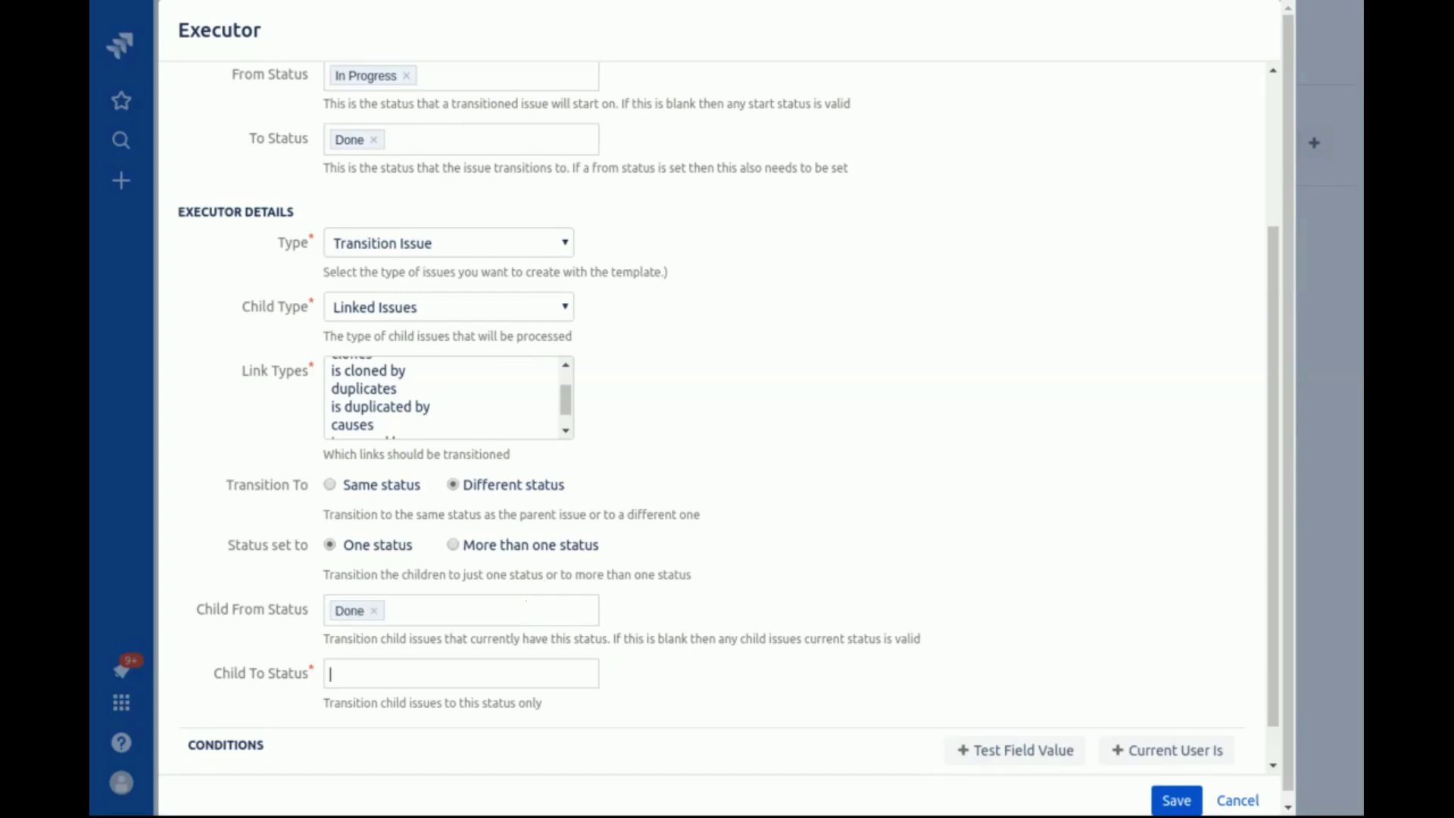
{"action": "type", "text": "t"}
{"action": "key", "text": "Return"}
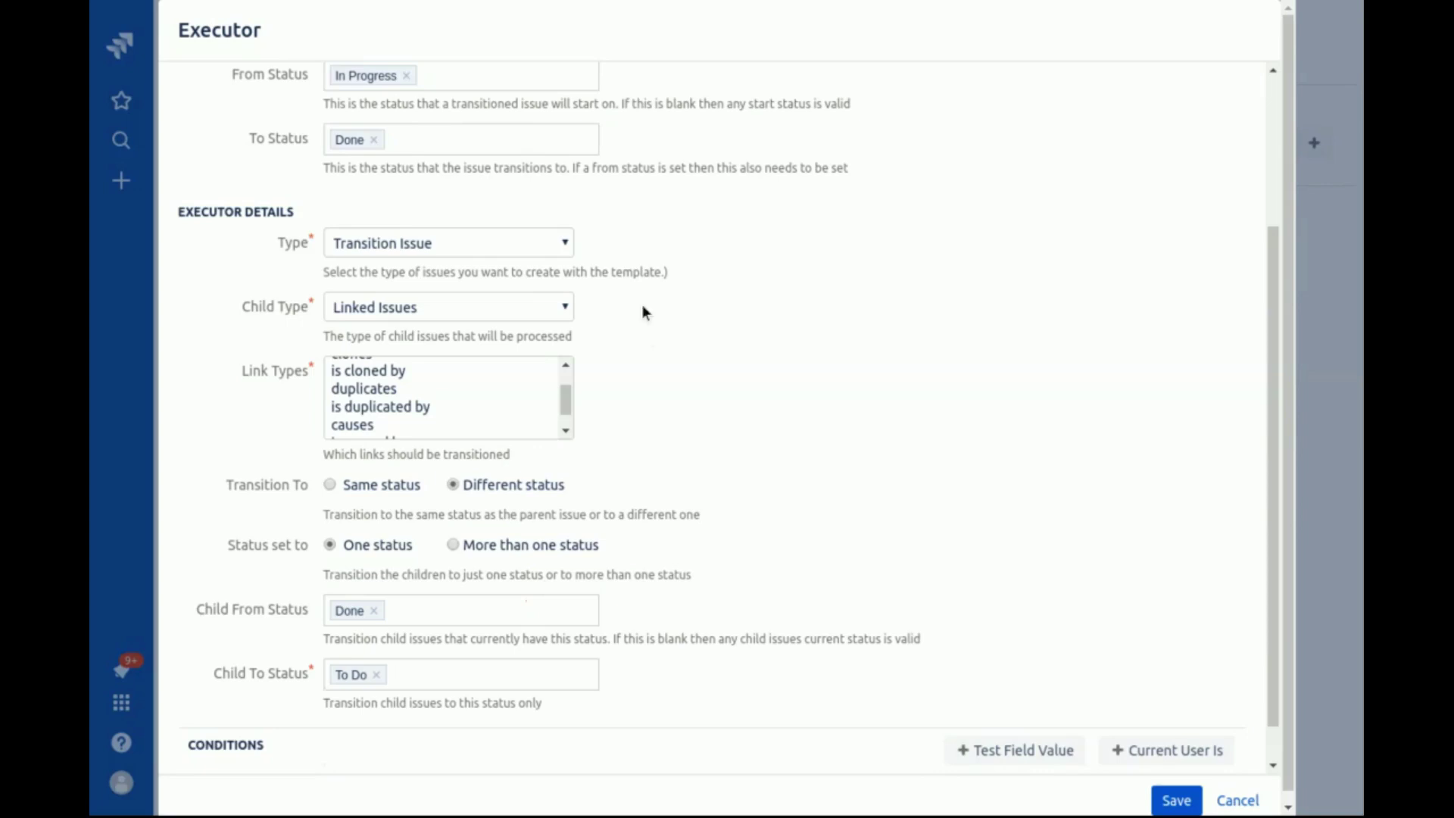
Switch the child status setting from one status to more than one status.
{"action": "scroll", "coordinate": [392, 404], "scroll_direction": "up", "scroll_amount": 1}
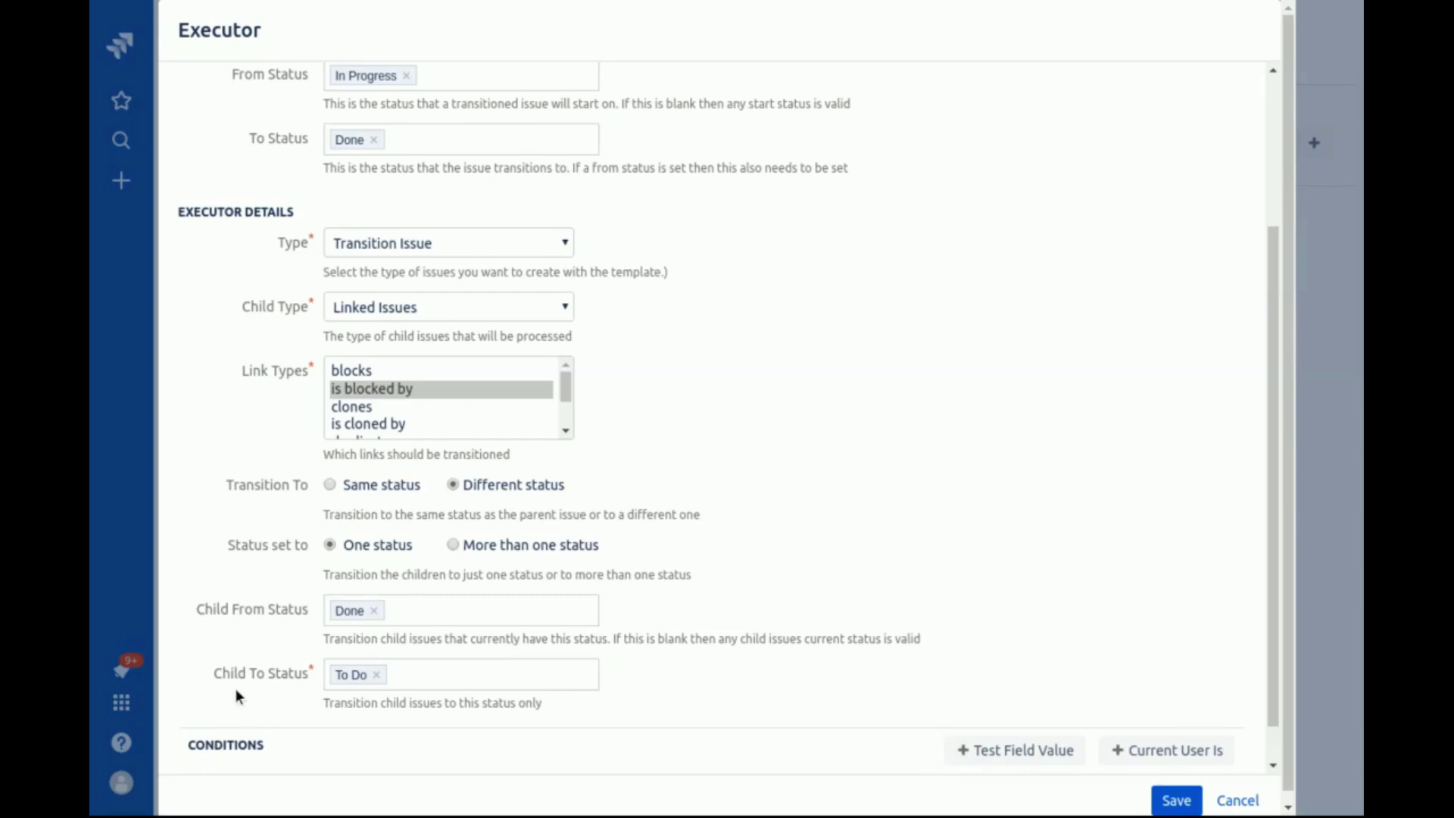
{"action": "scroll", "coordinate": [256, 684], "scroll_direction": "up", "scroll_amount": 1}
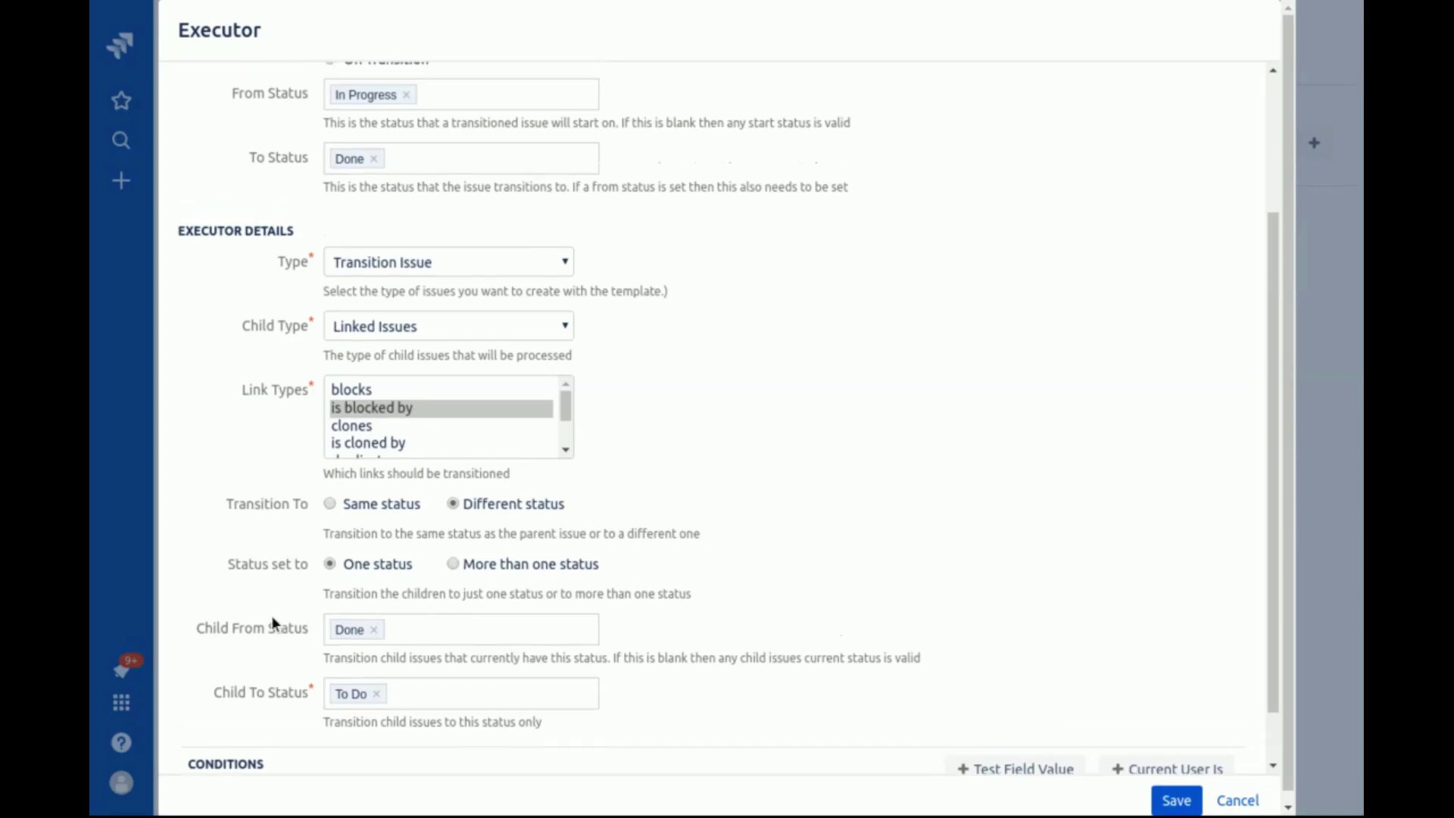
{"action": "scroll", "coordinate": [272, 616], "scroll_direction": "up", "scroll_amount": 2}
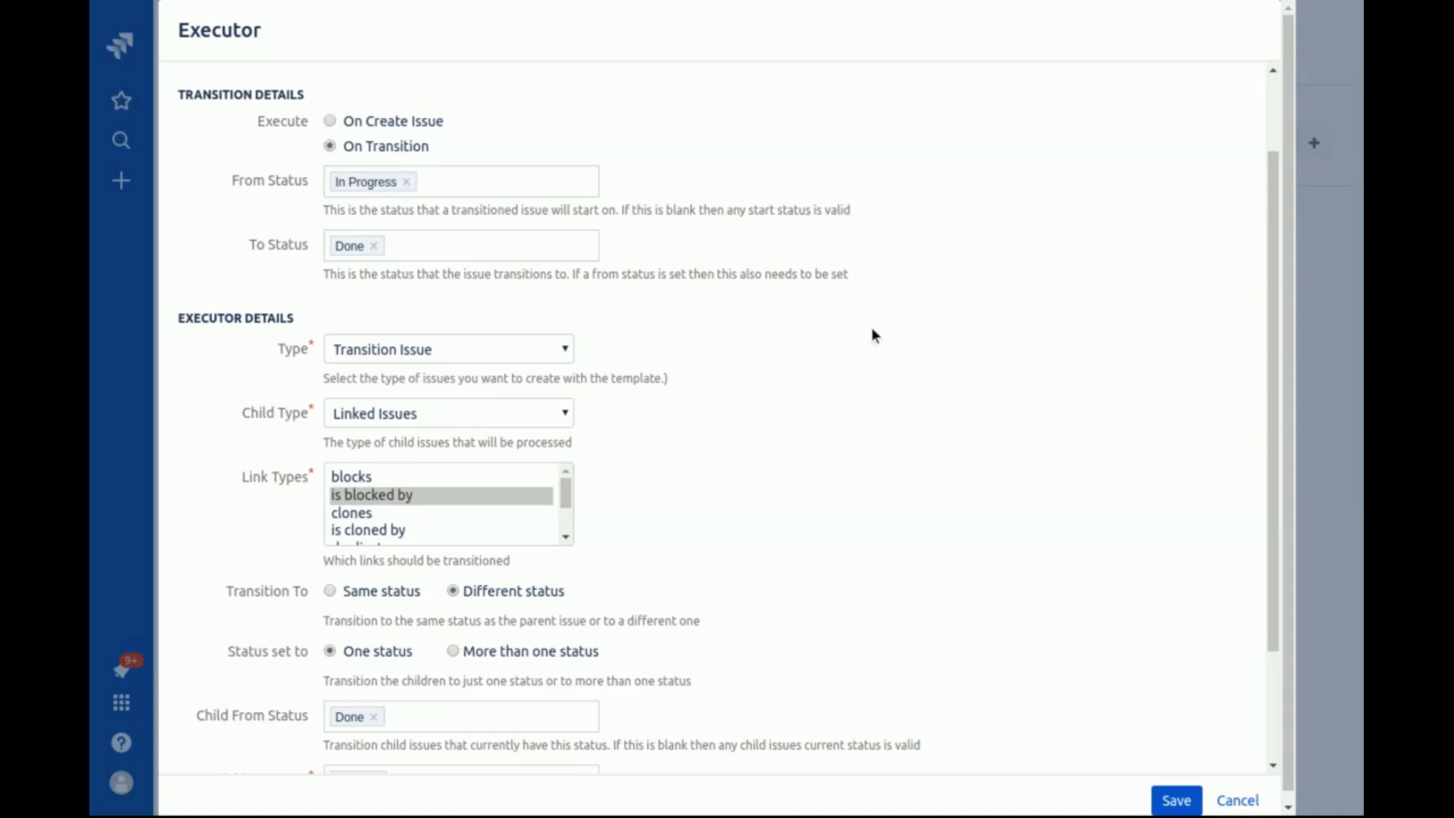
{"action": "scroll", "coordinate": [769, 373], "scroll_direction": "down", "scroll_amount": 3}
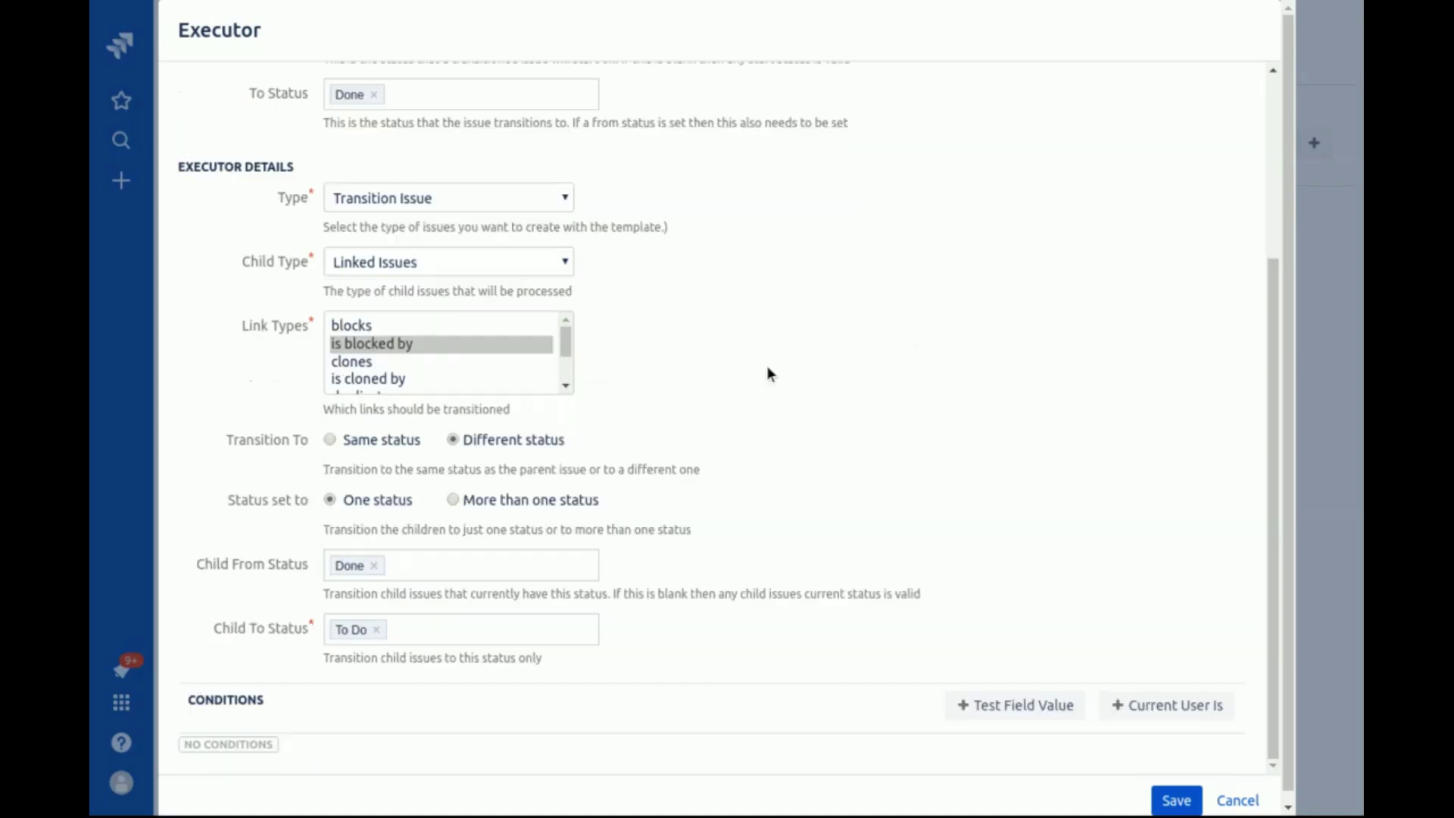
{"action": "left_click", "coordinate": [598, 502]}
{"action": "scroll", "coordinate": [1068, 452], "scroll_direction": "down", "scroll_amount": 3}
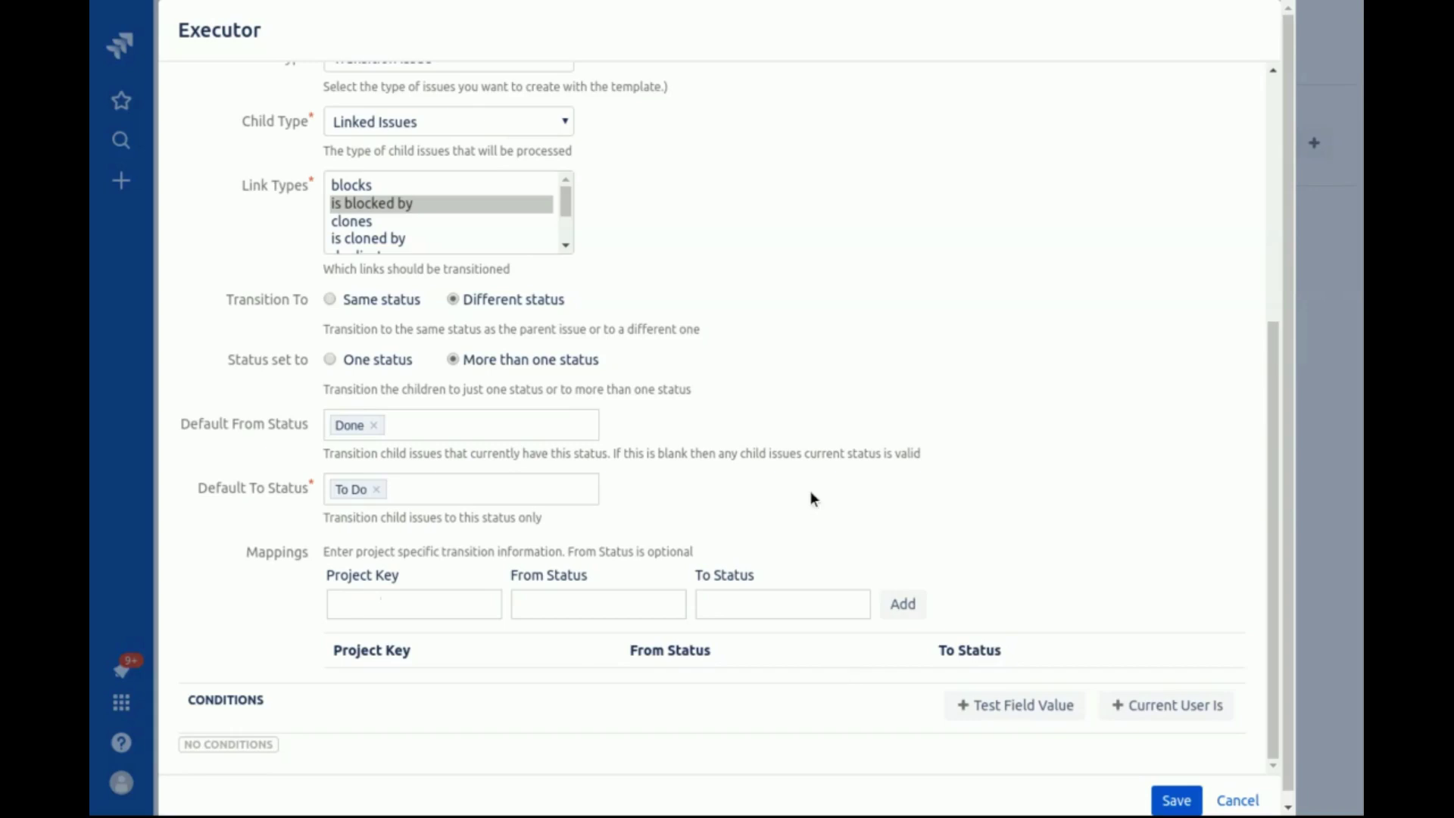
Add a project mapping for LSTM from To Do to In Progress.
{"action": "type", "text": "tm"}
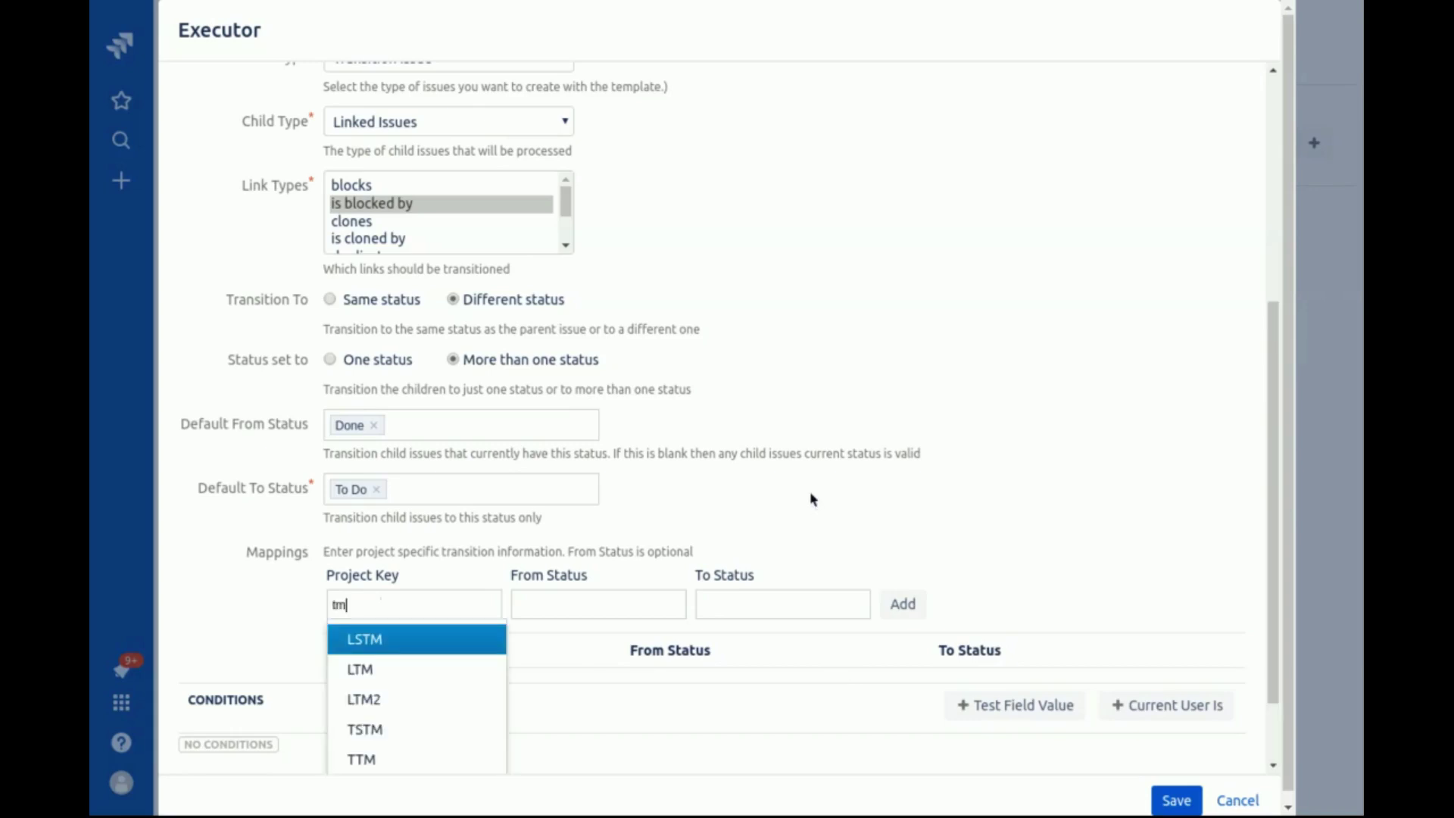
{"action": "key", "text": "Return"}
{"action": "key", "text": "Tab"}
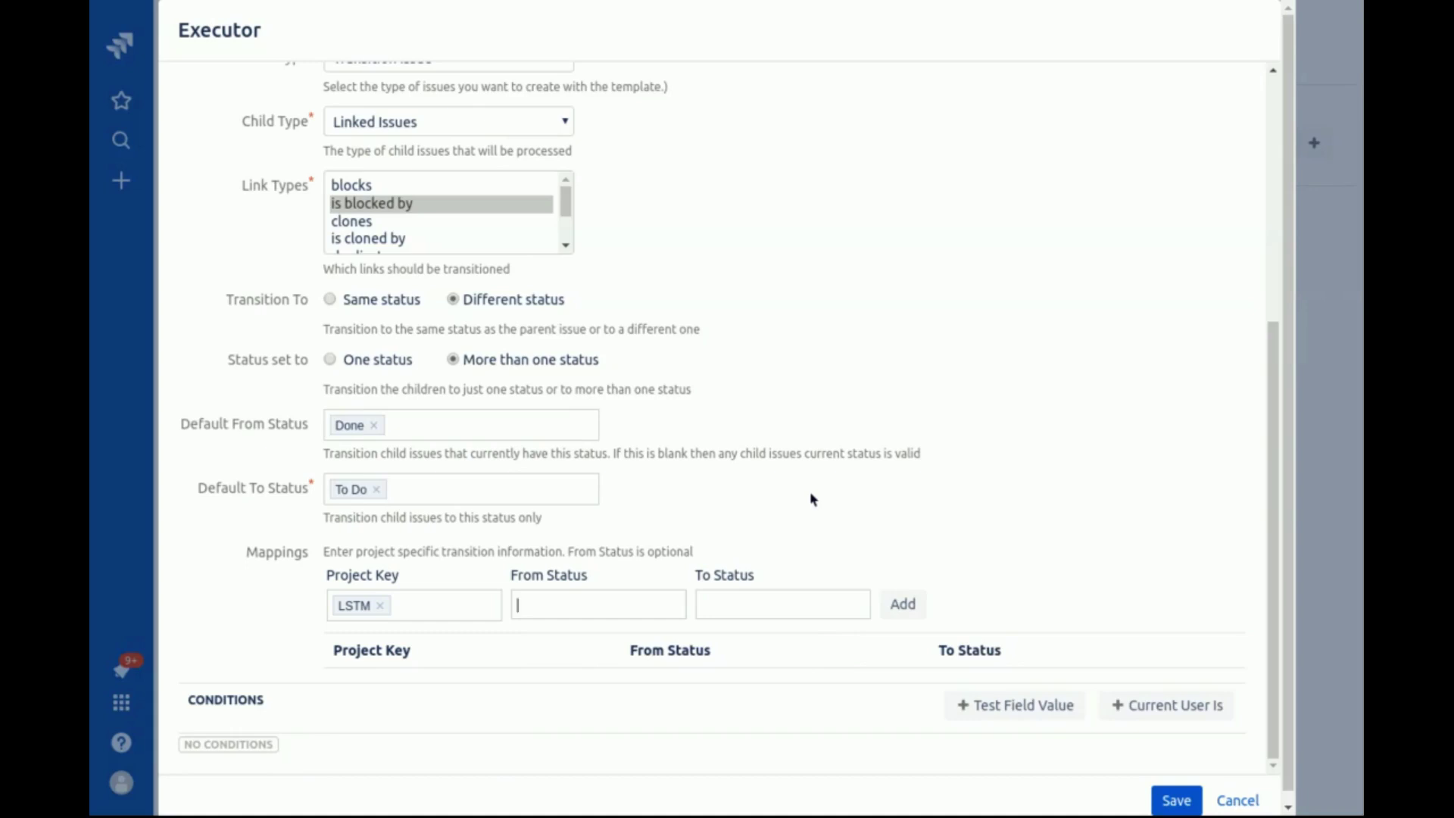
{"action": "type", "text": "tod"}
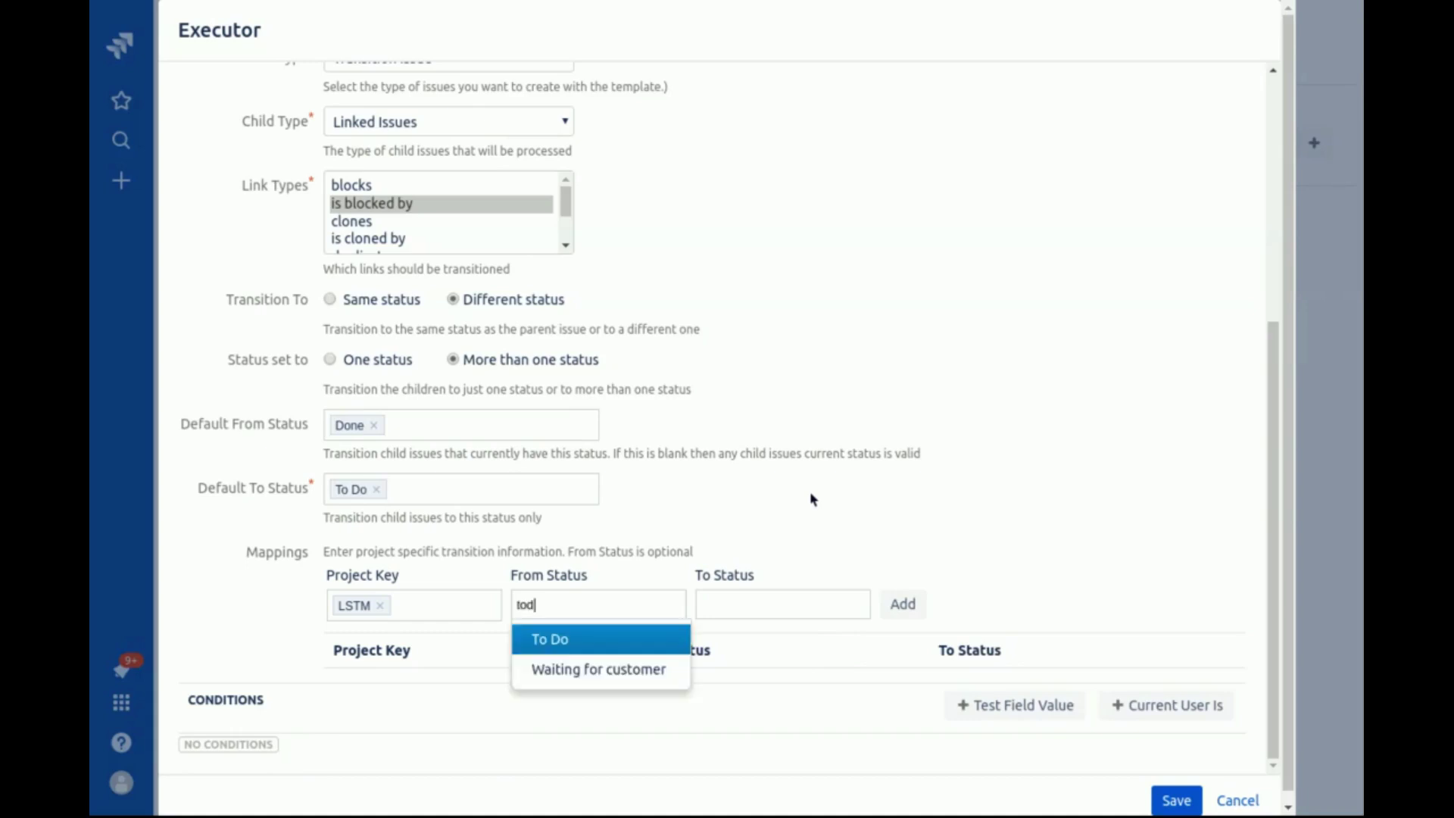
{"action": "key", "text": "BackSpace"}
{"action": "type", "text": "d"}
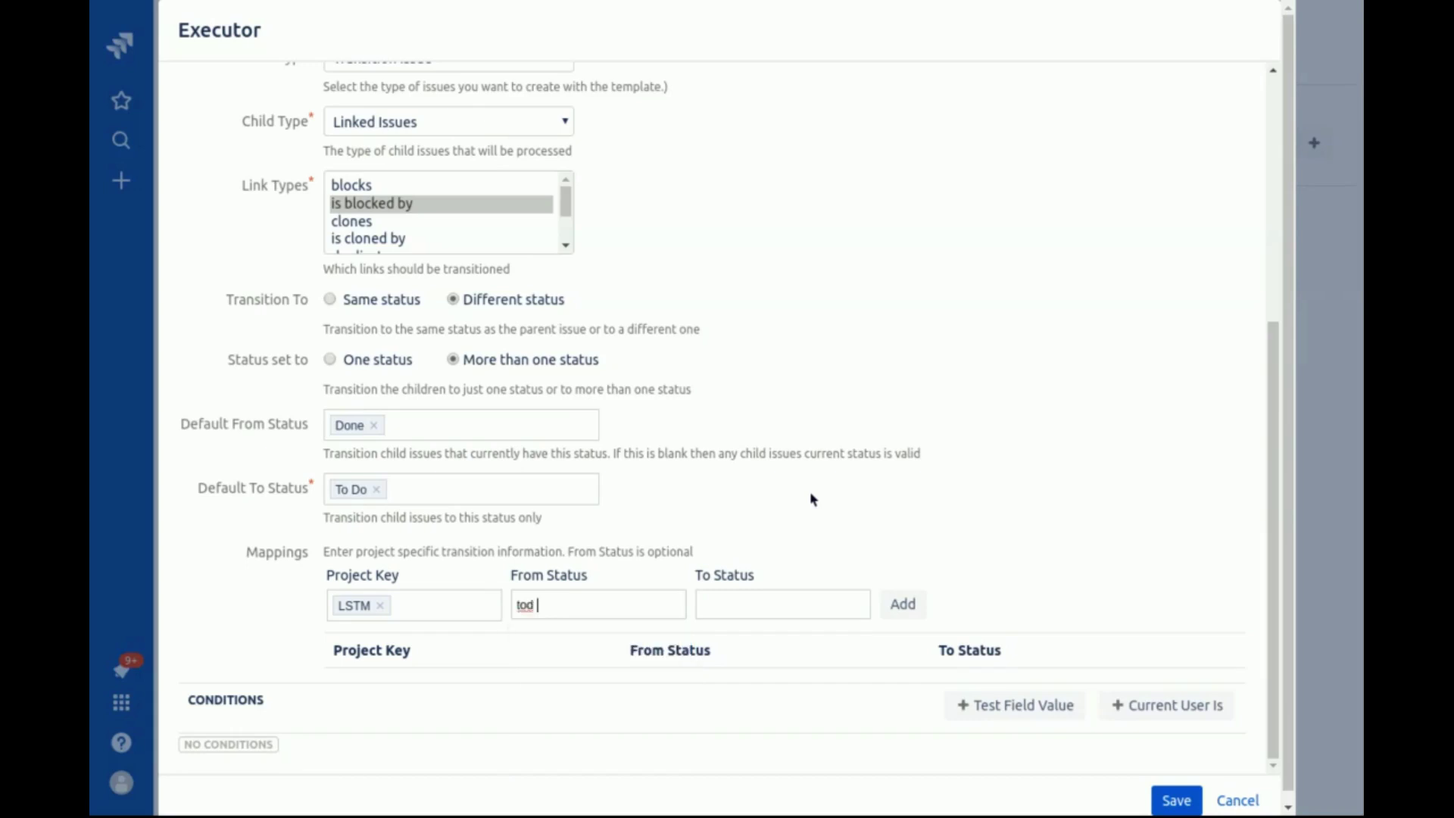
{"action": "key", "text": "BackSpace"}
{"action": "type", "text": "do"}
{"action": "key", "text": "Return"}
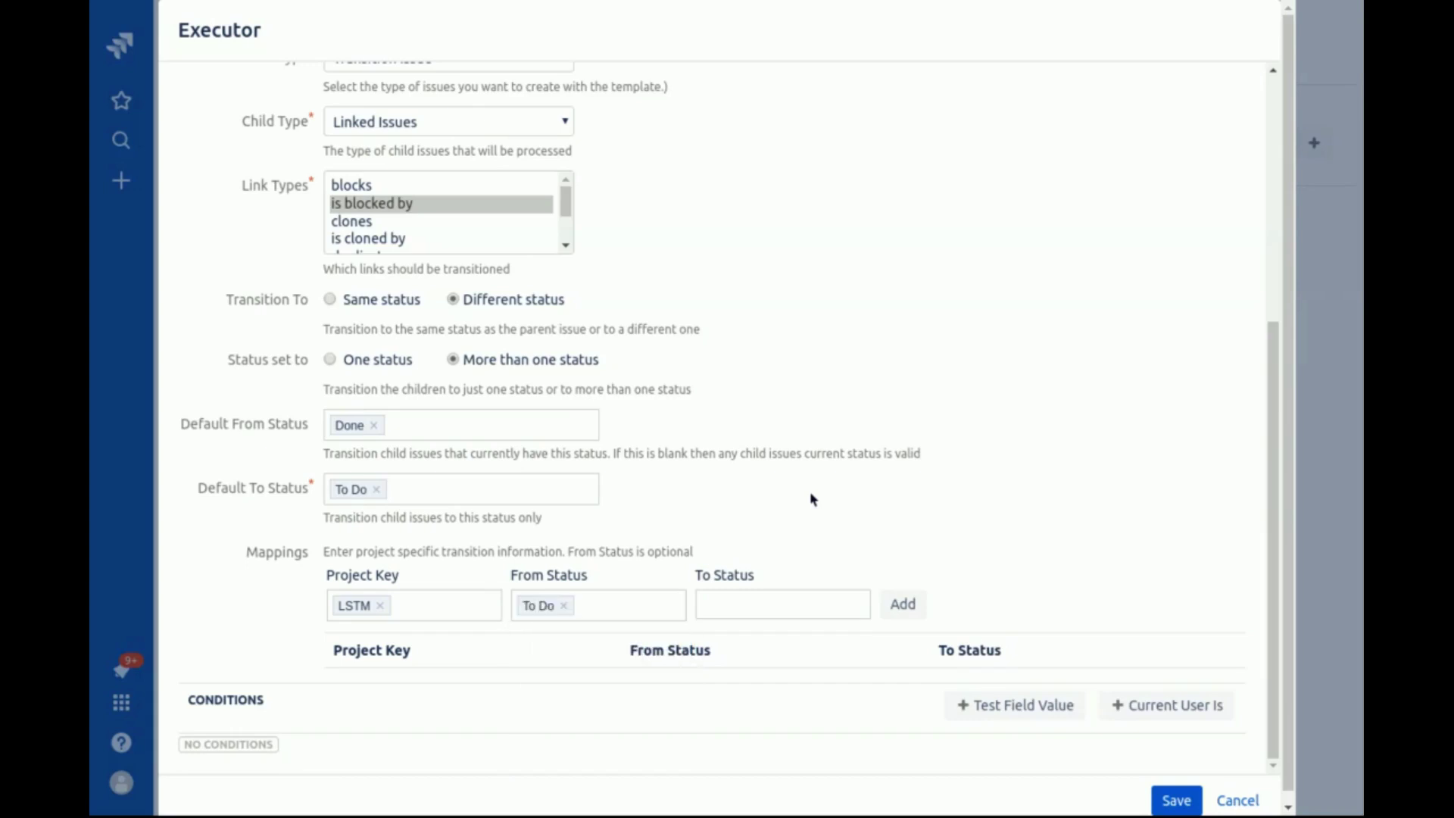
{"action": "key", "text": "Tab"}
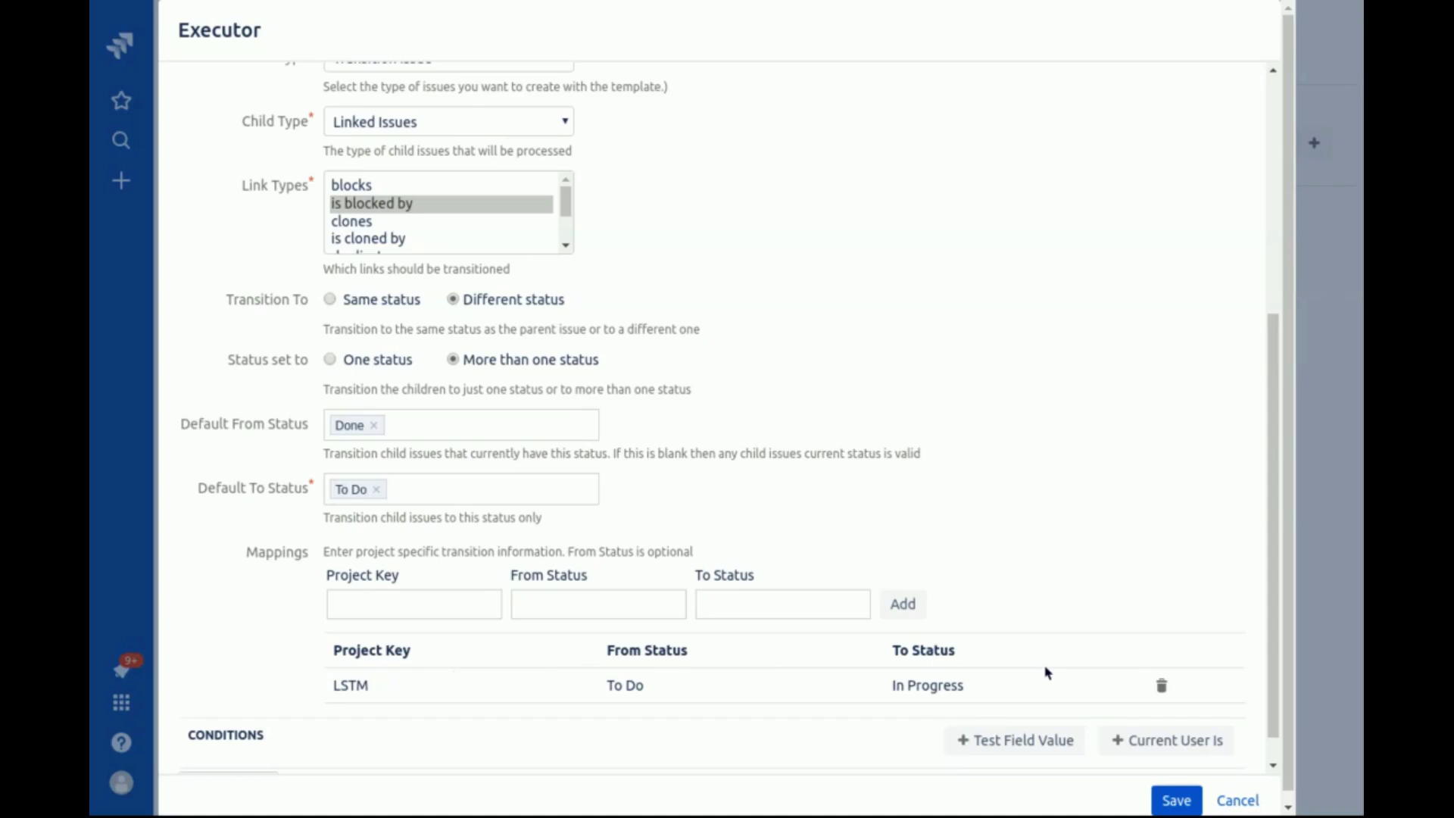
Review the executor's transition statuses, child type, link type and status settings.
{"action": "scroll", "coordinate": [1058, 627], "scroll_direction": "up", "scroll_amount": 1}
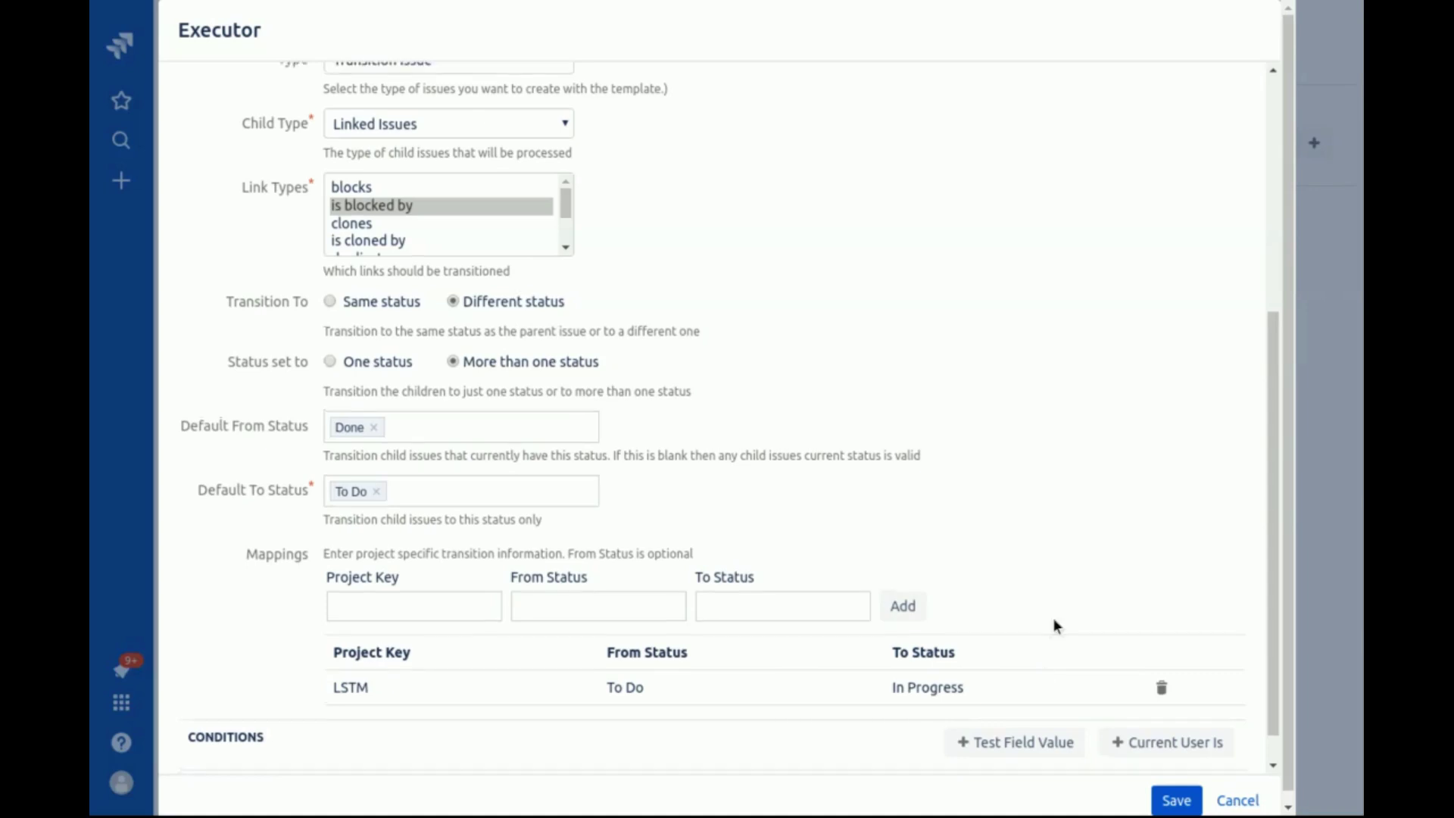
{"action": "scroll", "coordinate": [1054, 619], "scroll_direction": "up", "scroll_amount": 5}
{"action": "scroll", "coordinate": [522, 203], "scroll_direction": "up", "scroll_amount": 1}
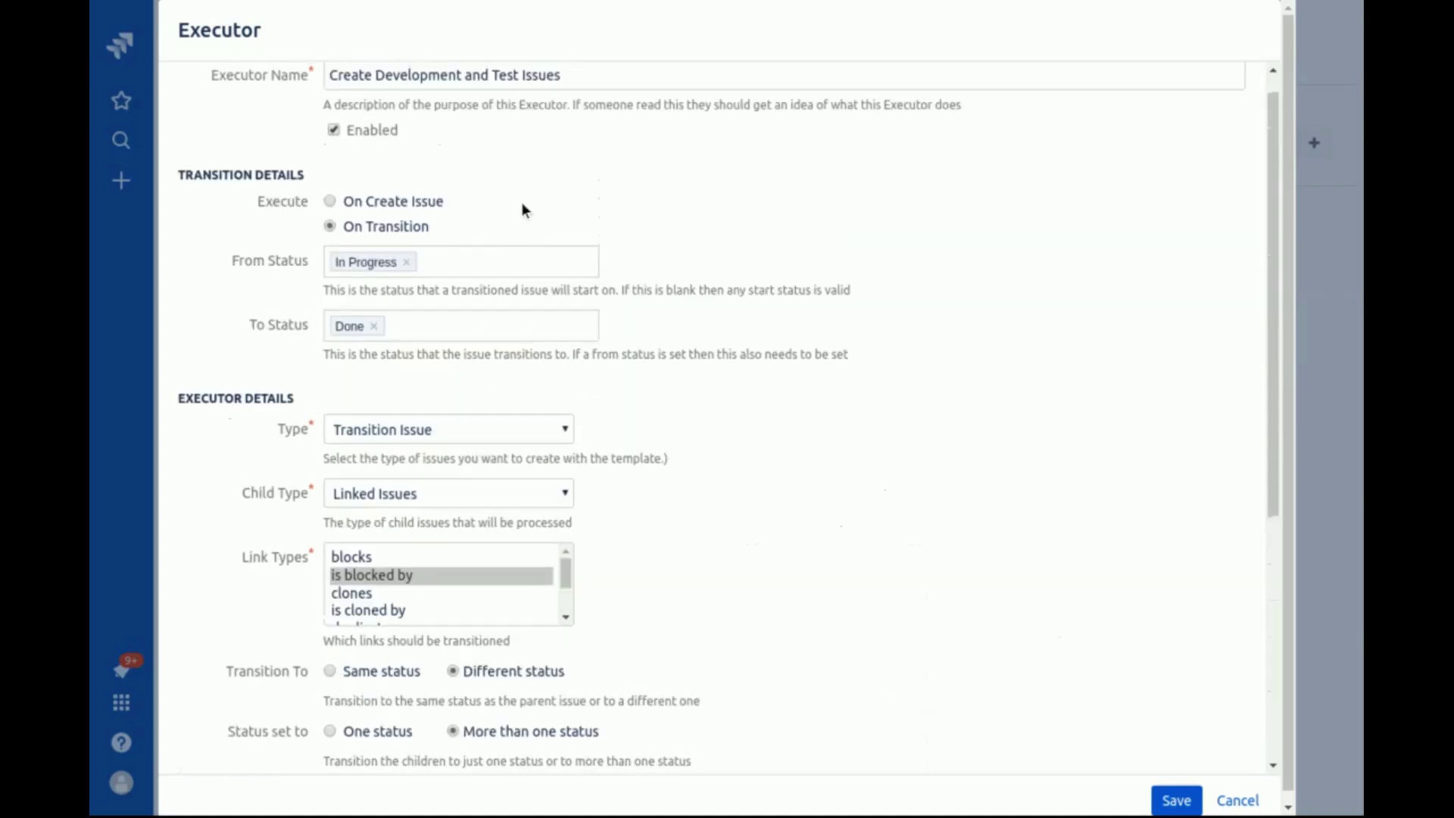
{"action": "left_click", "coordinate": [275, 258]}
{"action": "scroll", "coordinate": [929, 524], "scroll_direction": "down", "scroll_amount": 1}
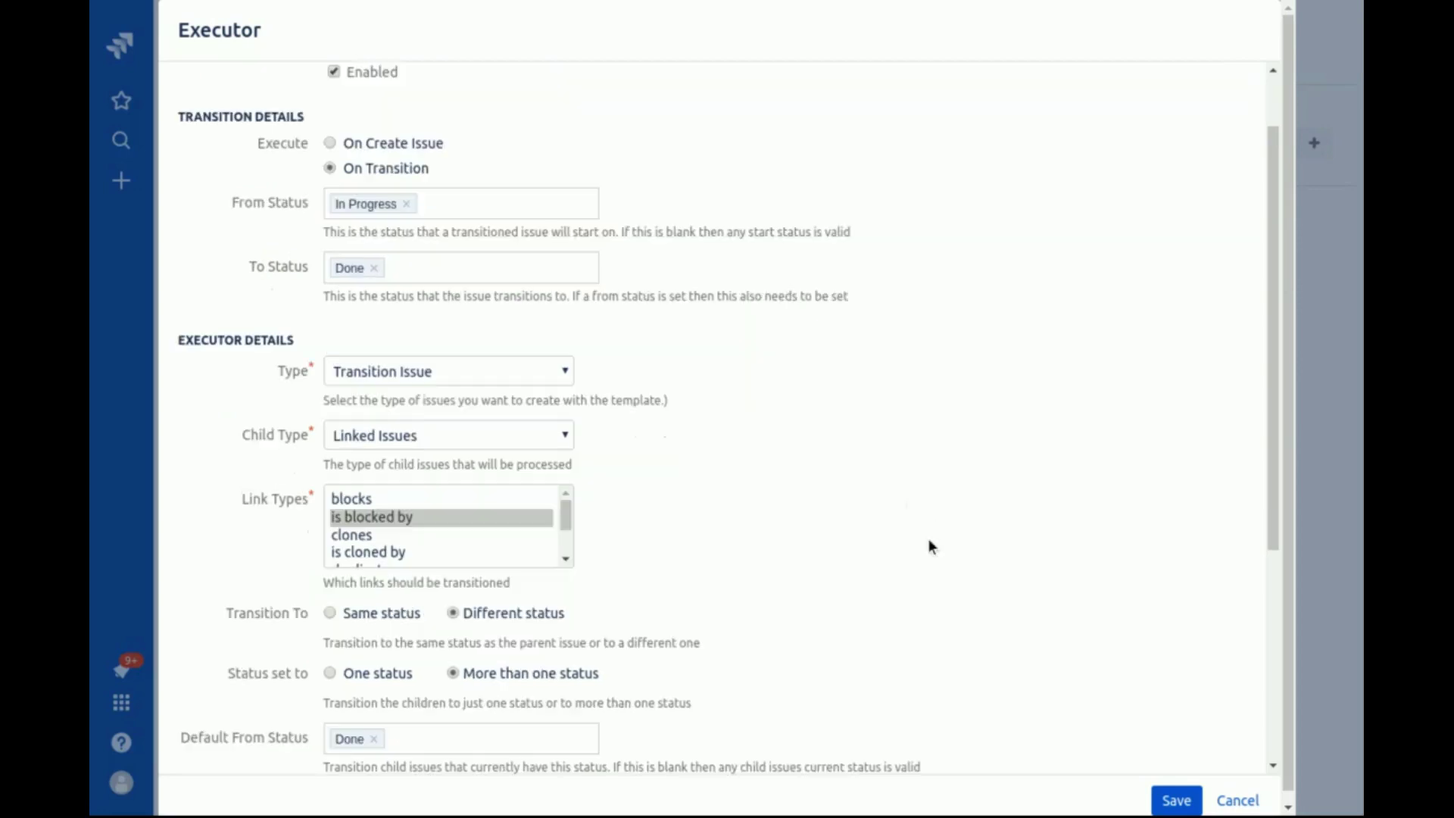
{"action": "scroll", "coordinate": [930, 546], "scroll_direction": "down", "scroll_amount": 3}
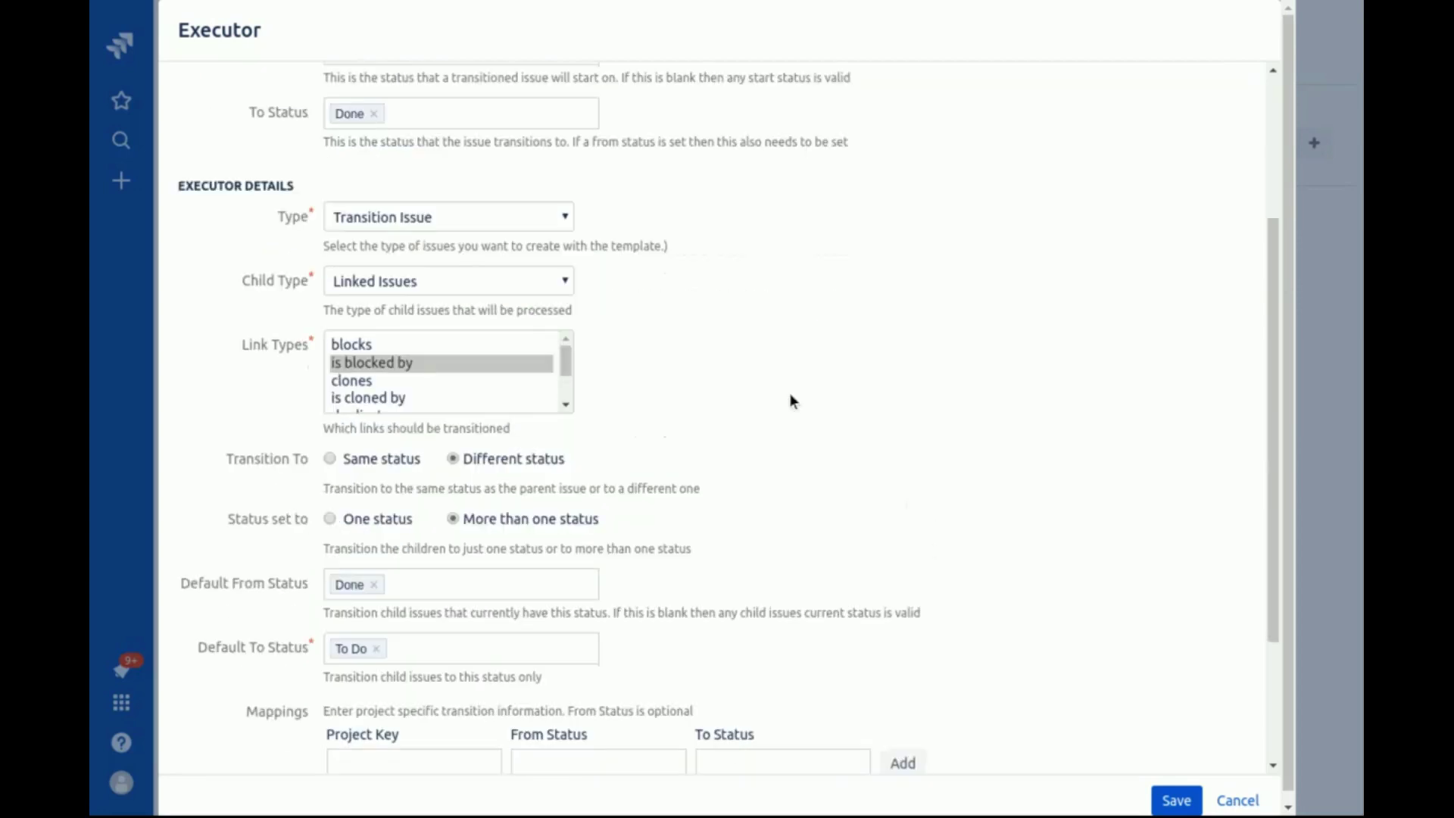
{"action": "left_click", "coordinate": [254, 273]}
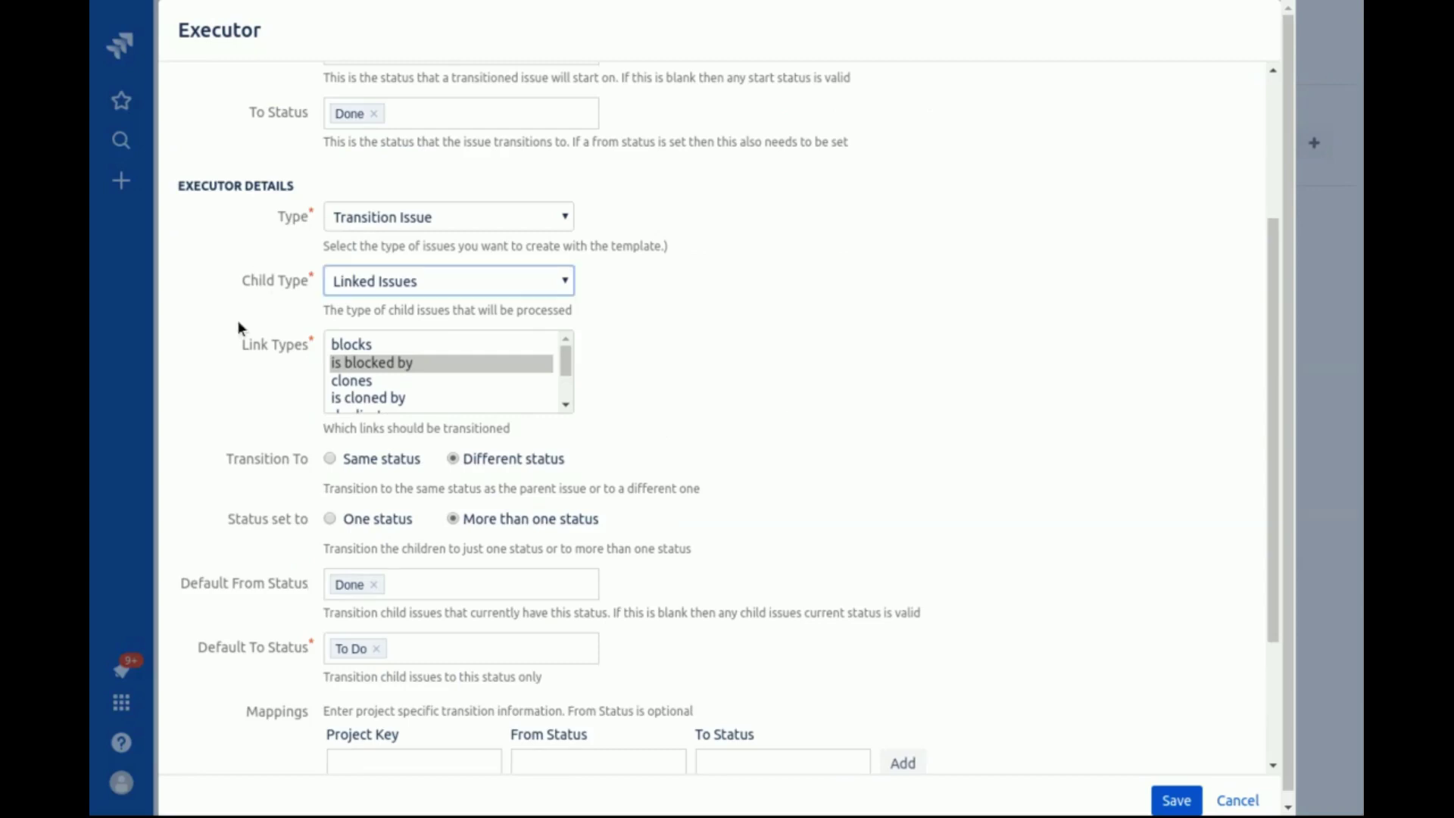
{"action": "left_click", "coordinate": [270, 365]}
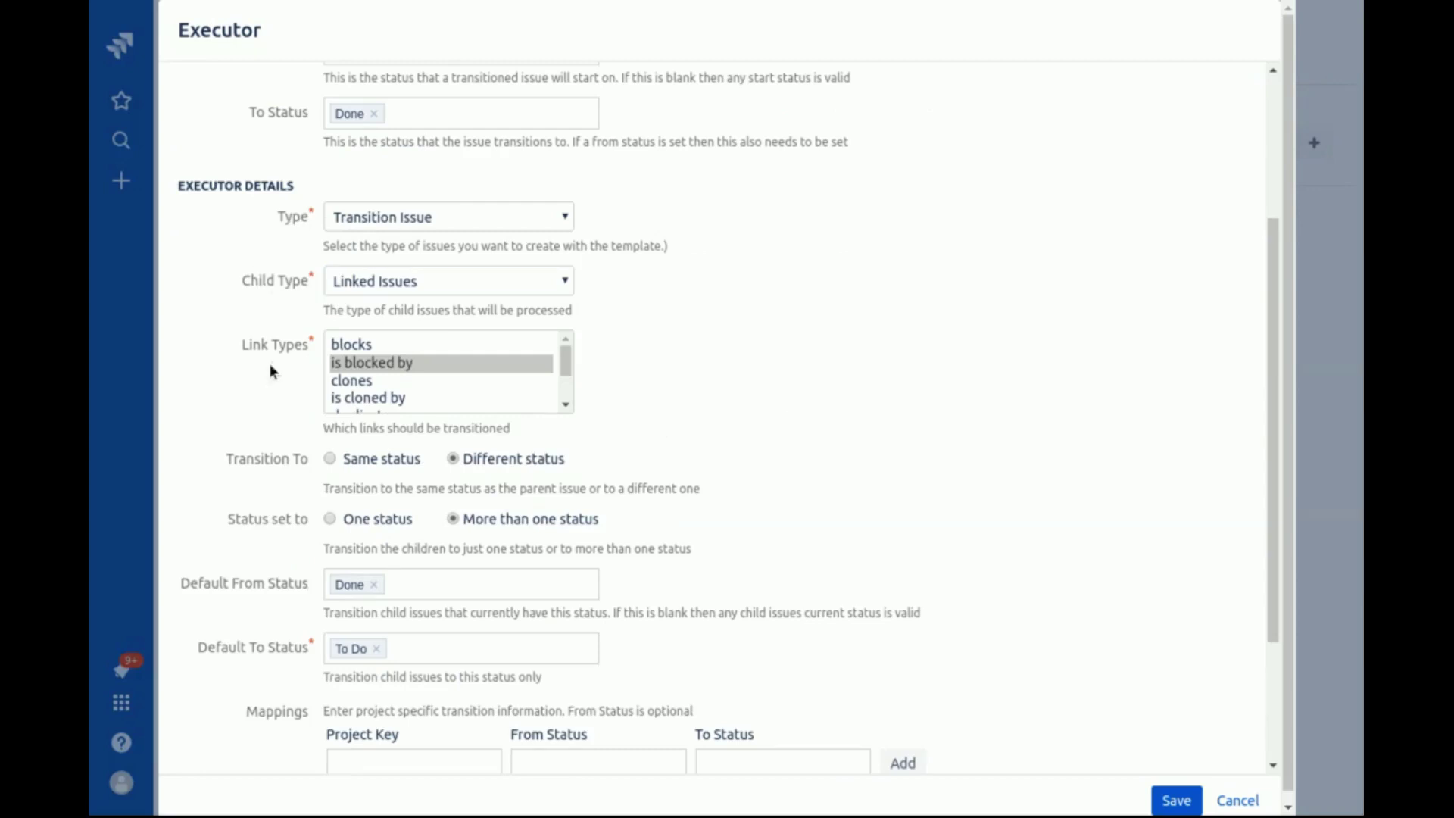
Switch the executor type to Update Issue and focus its template selection.
{"action": "scroll", "coordinate": [879, 430], "scroll_direction": "down", "scroll_amount": 3}
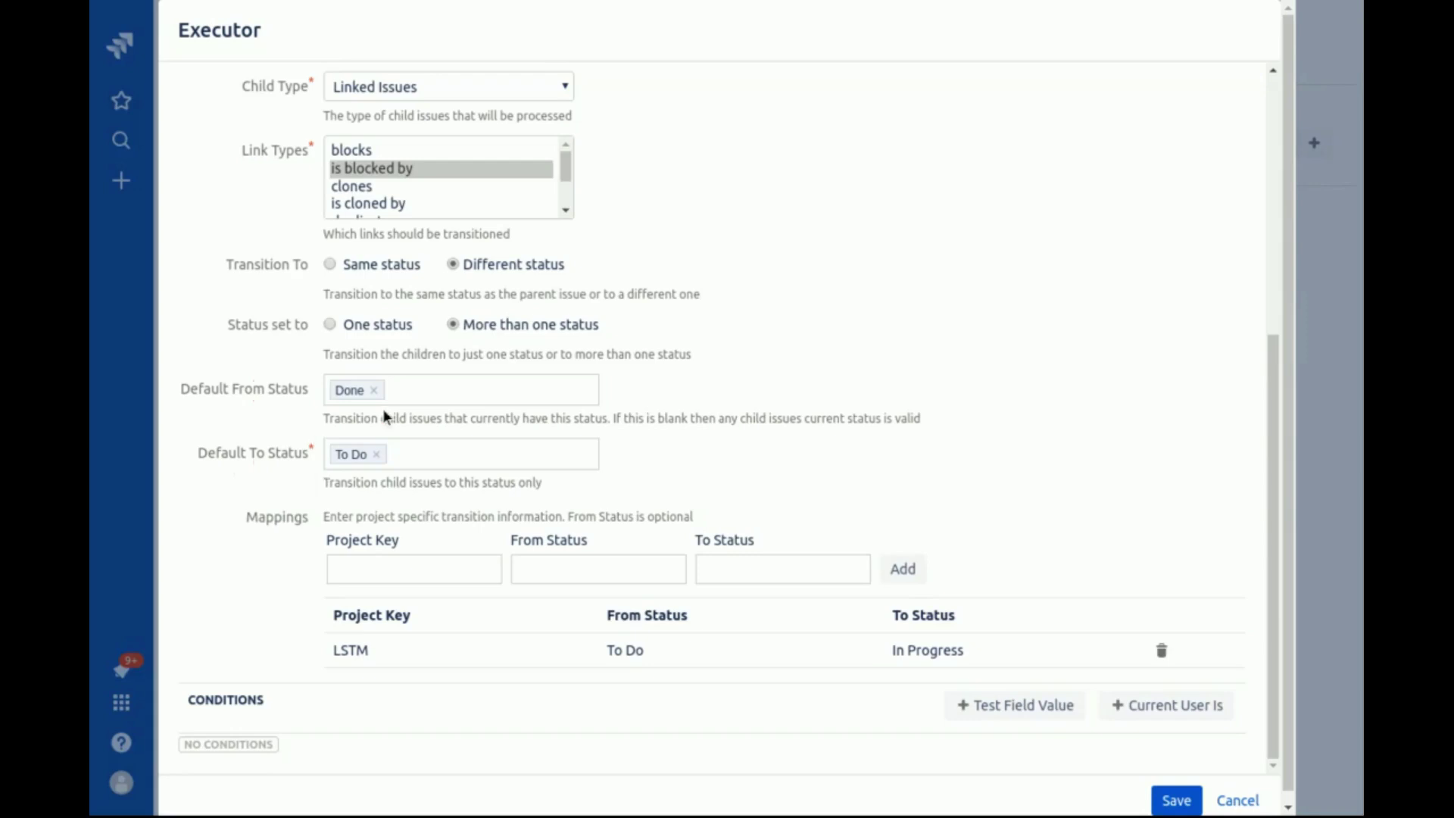
{"action": "scroll", "coordinate": [931, 335], "scroll_direction": "up", "scroll_amount": 1}
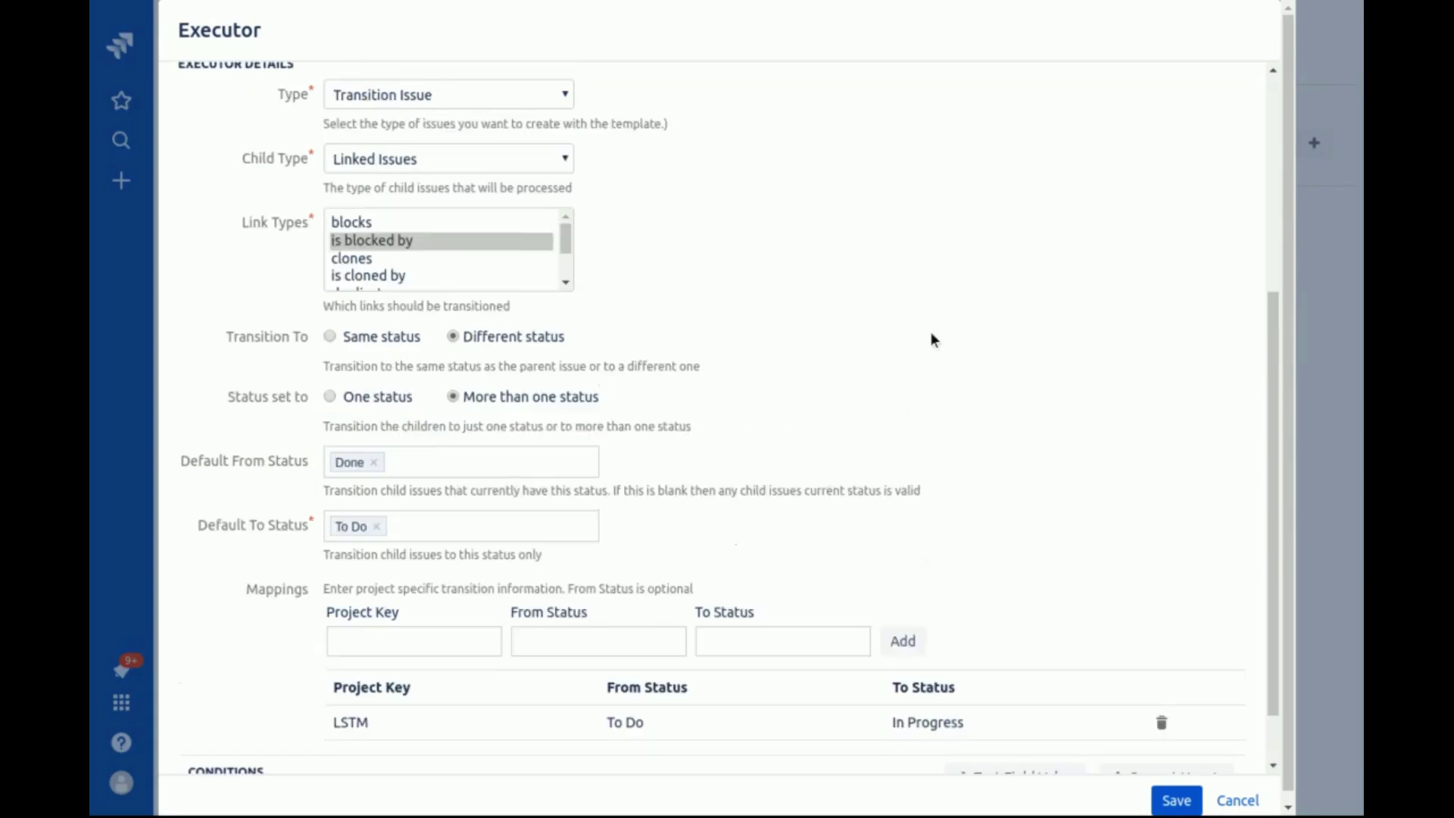
{"action": "scroll", "coordinate": [932, 334], "scroll_direction": "up", "scroll_amount": 1}
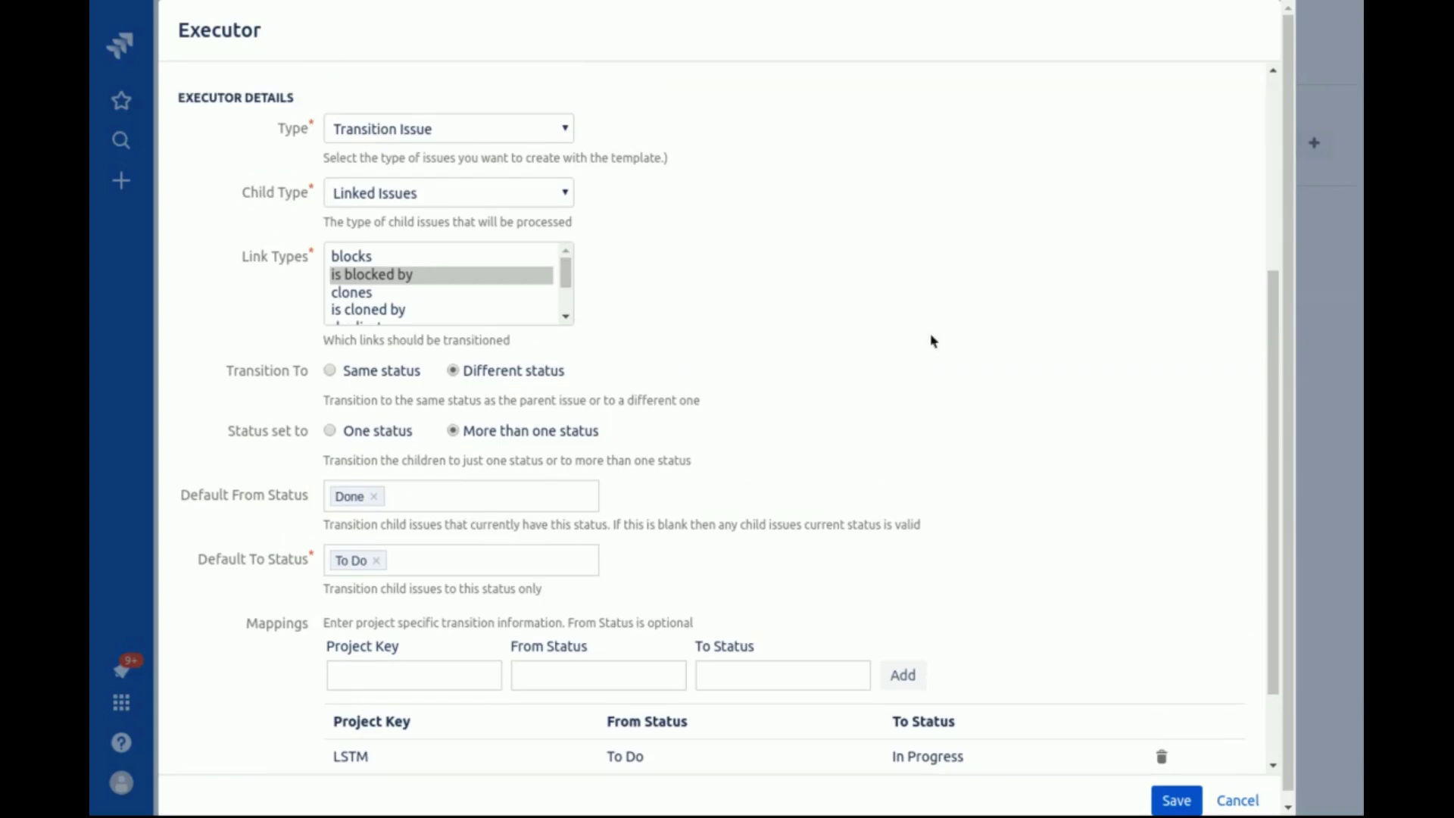
{"action": "scroll", "coordinate": [933, 340], "scroll_direction": "up", "scroll_amount": 2}
{"action": "scroll", "coordinate": [933, 338], "scroll_direction": "up", "scroll_amount": 2}
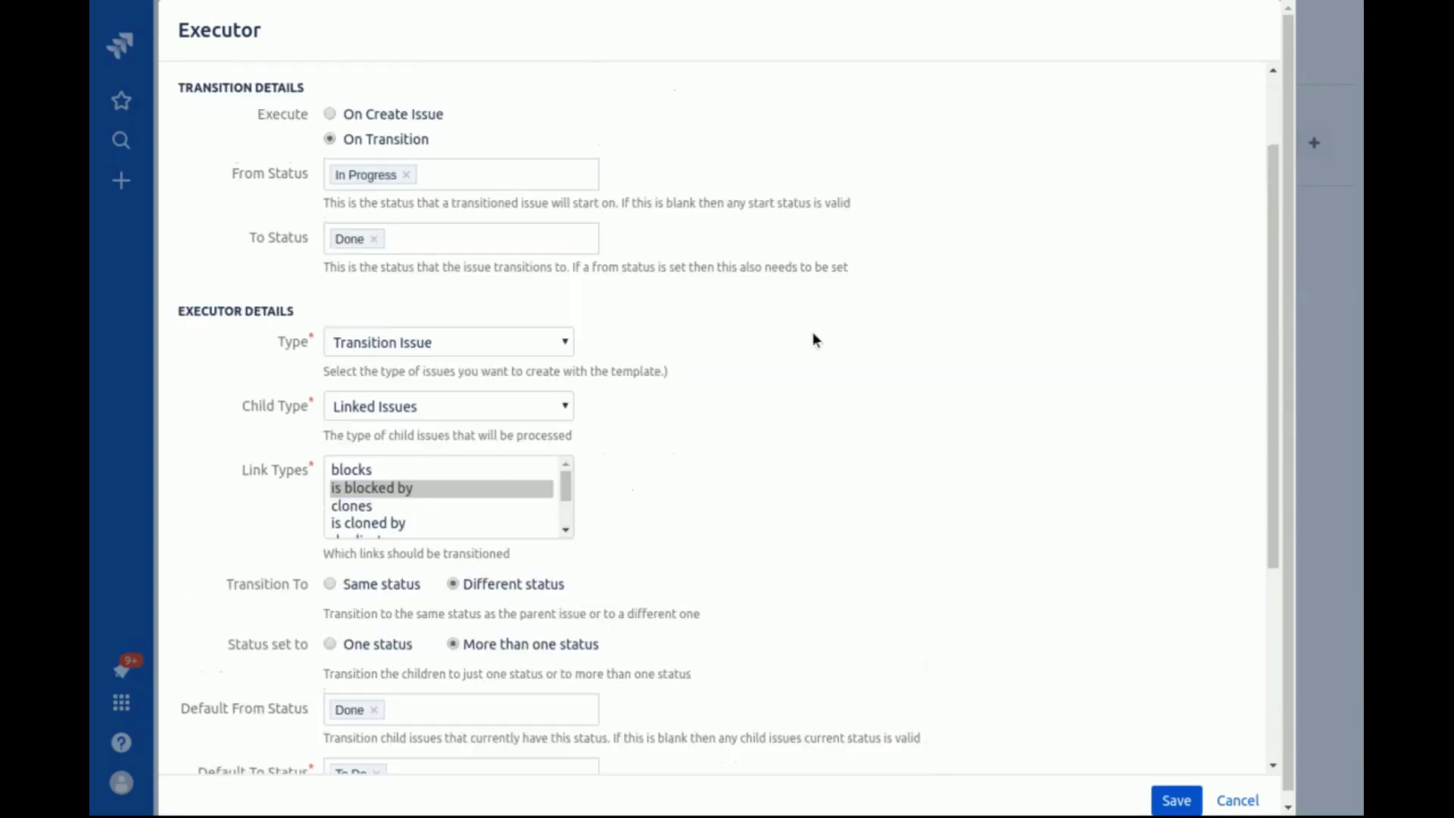
{"action": "scroll", "coordinate": [814, 339], "scroll_direction": "up", "scroll_amount": 2}
{"action": "left_click", "coordinate": [415, 447]}
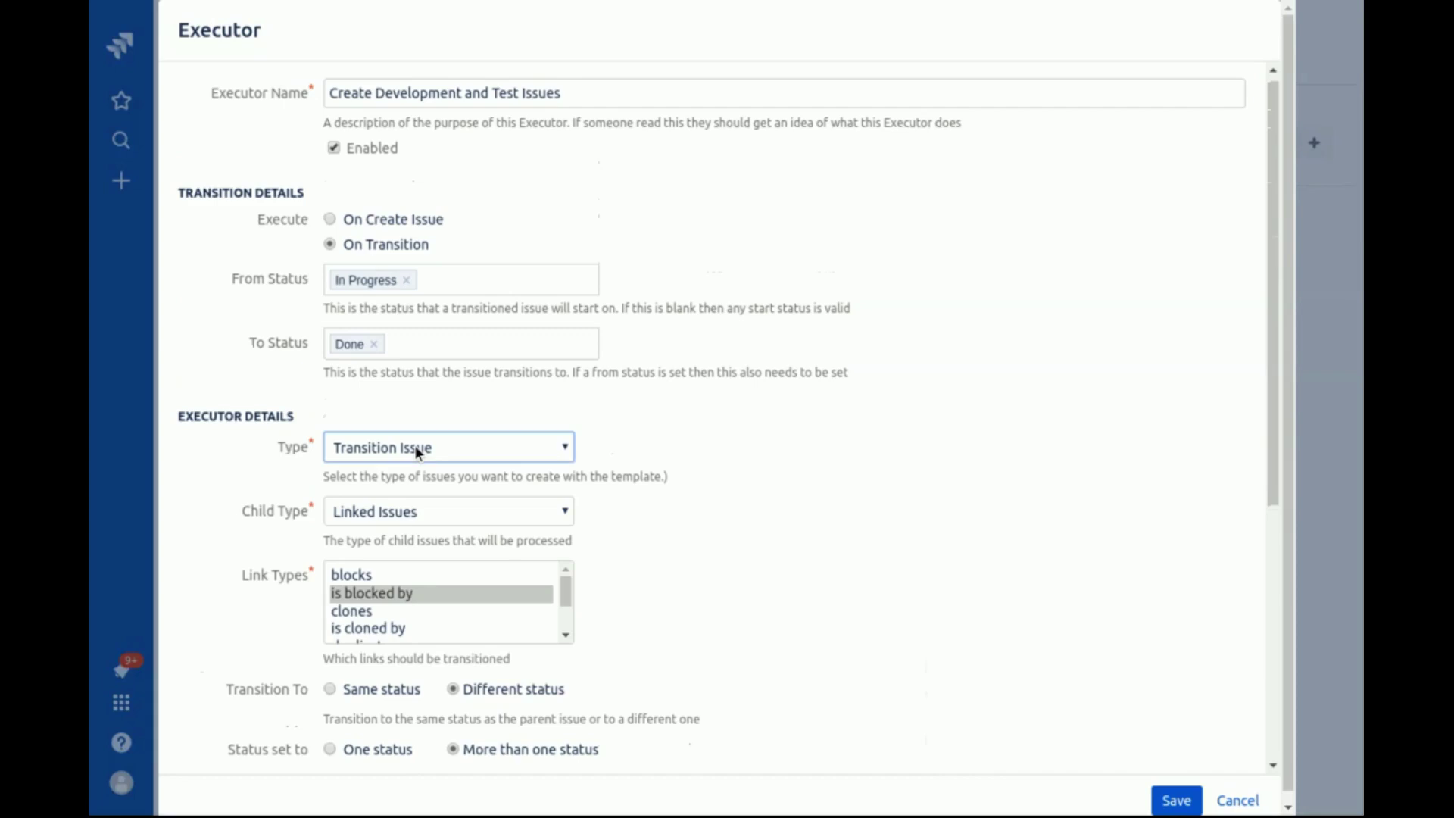
{"action": "left_click", "coordinate": [415, 495]}
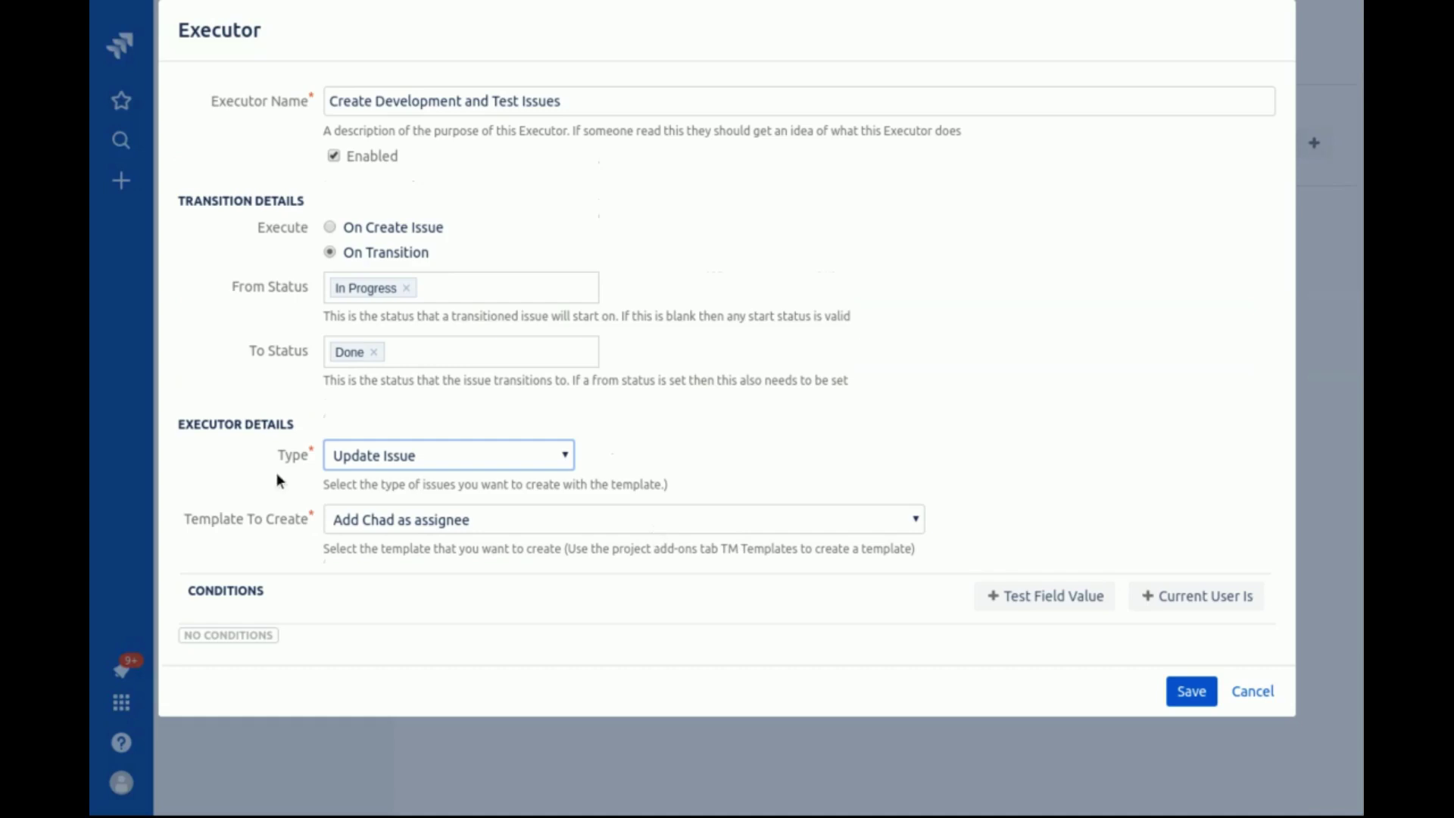
{"action": "left_click", "coordinate": [281, 515]}
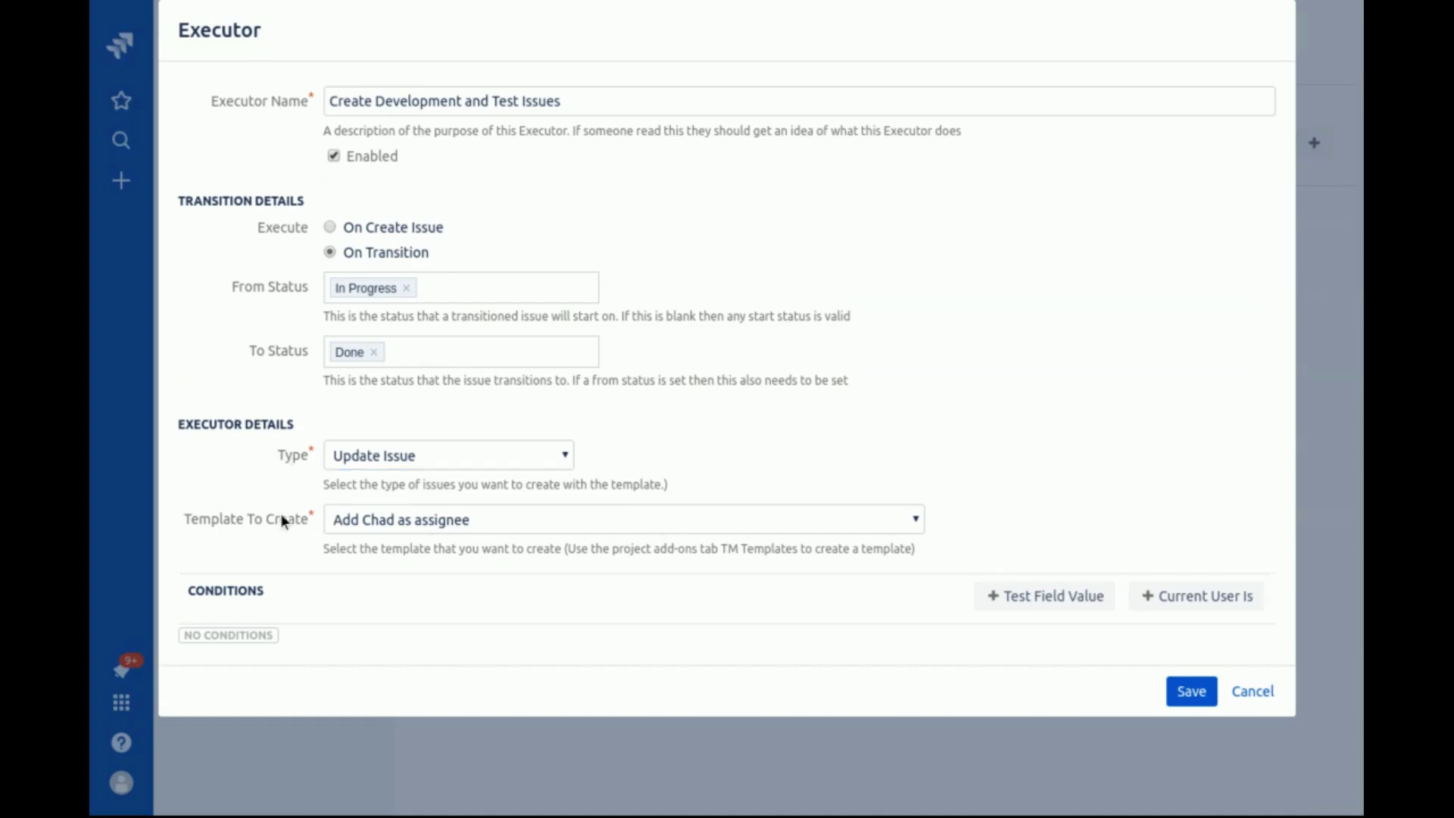
{"action": "left_click", "coordinate": [280, 515]}
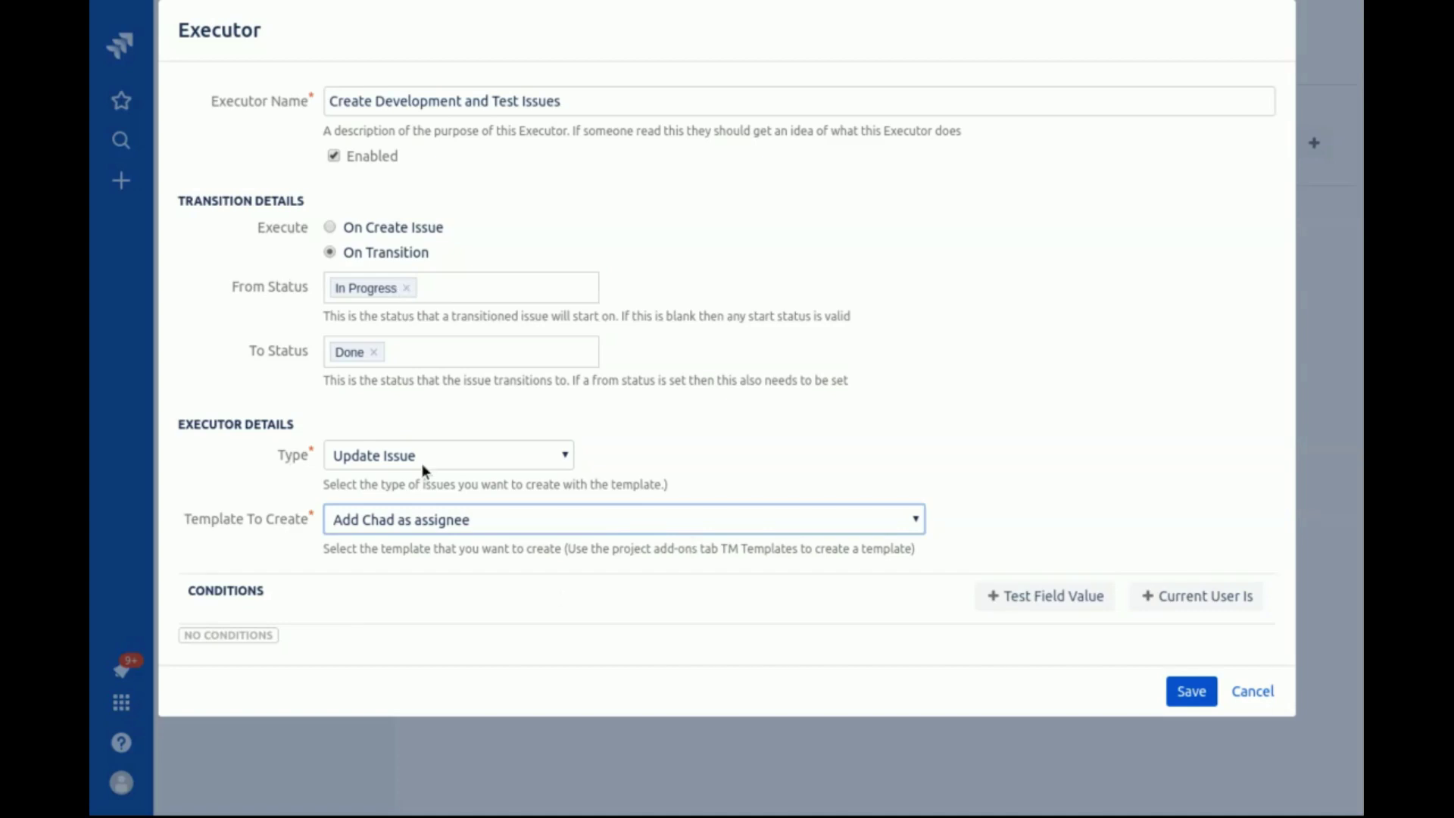
Set the executor type to Create Epic Issues with Bug as the default issue type.
{"action": "left_click", "coordinate": [442, 457]}
{"action": "left_click", "coordinate": [447, 484]}
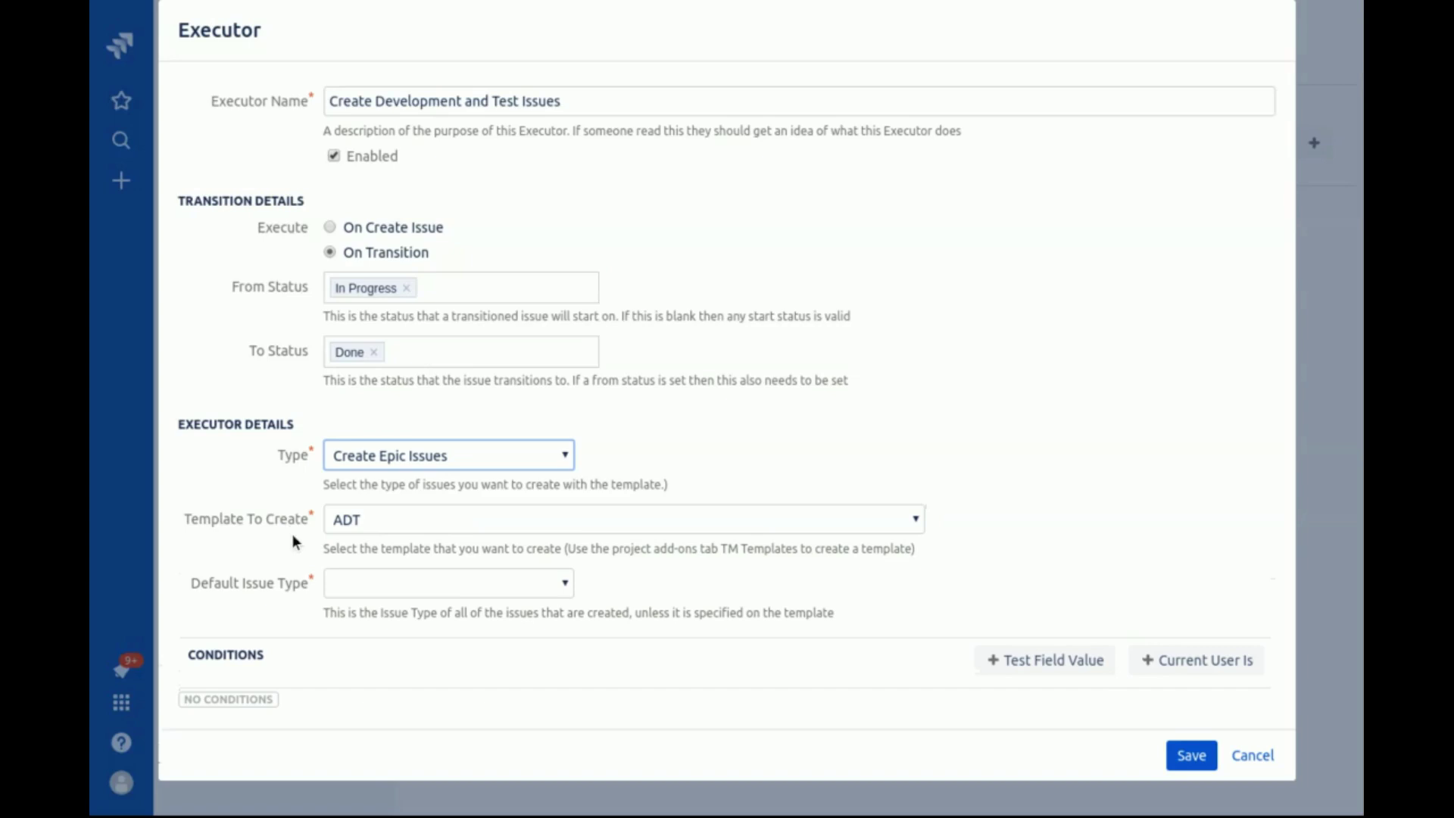
{"action": "left_click", "coordinate": [388, 577]}
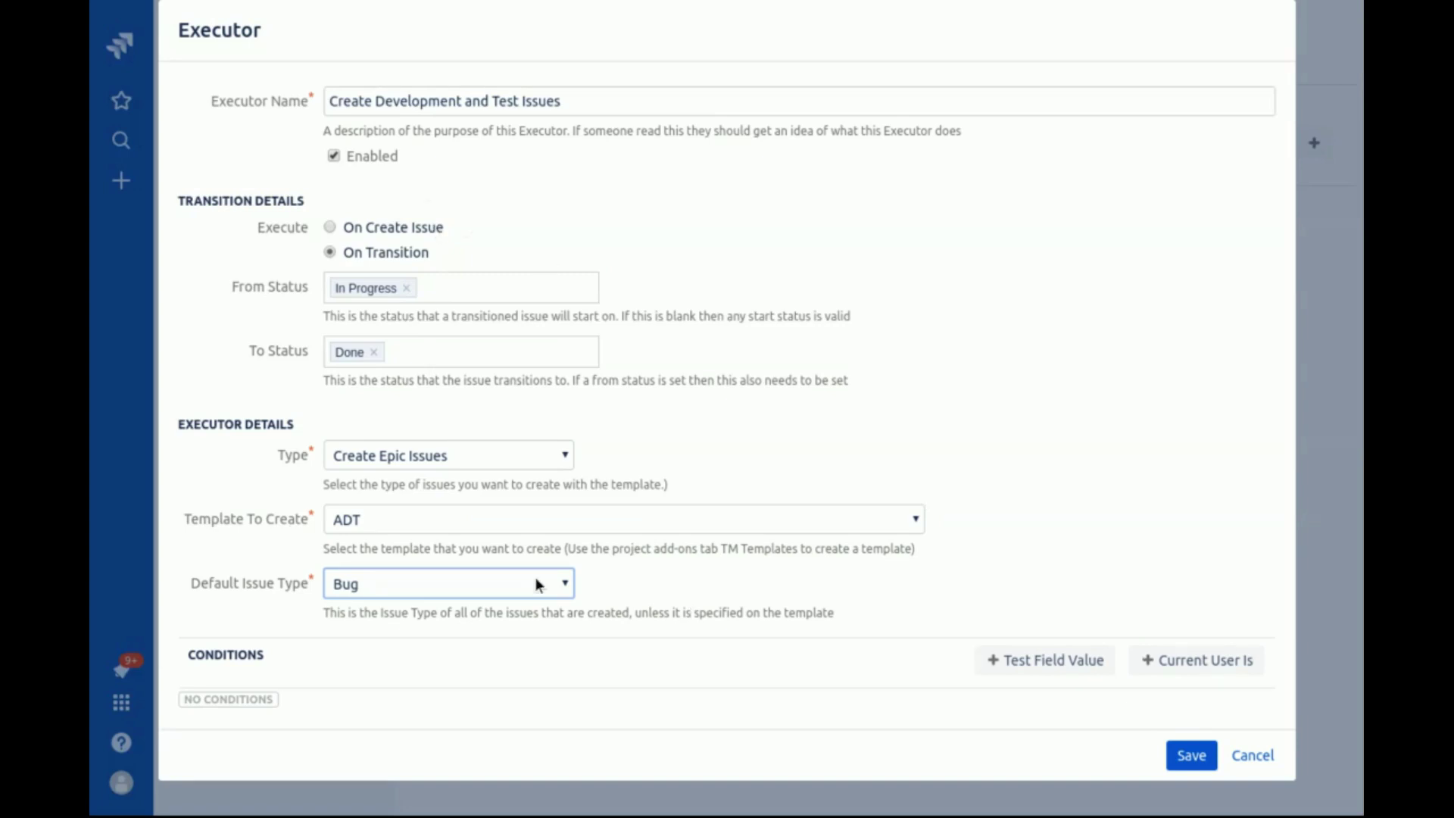
{"action": "left_click", "coordinate": [417, 522]}
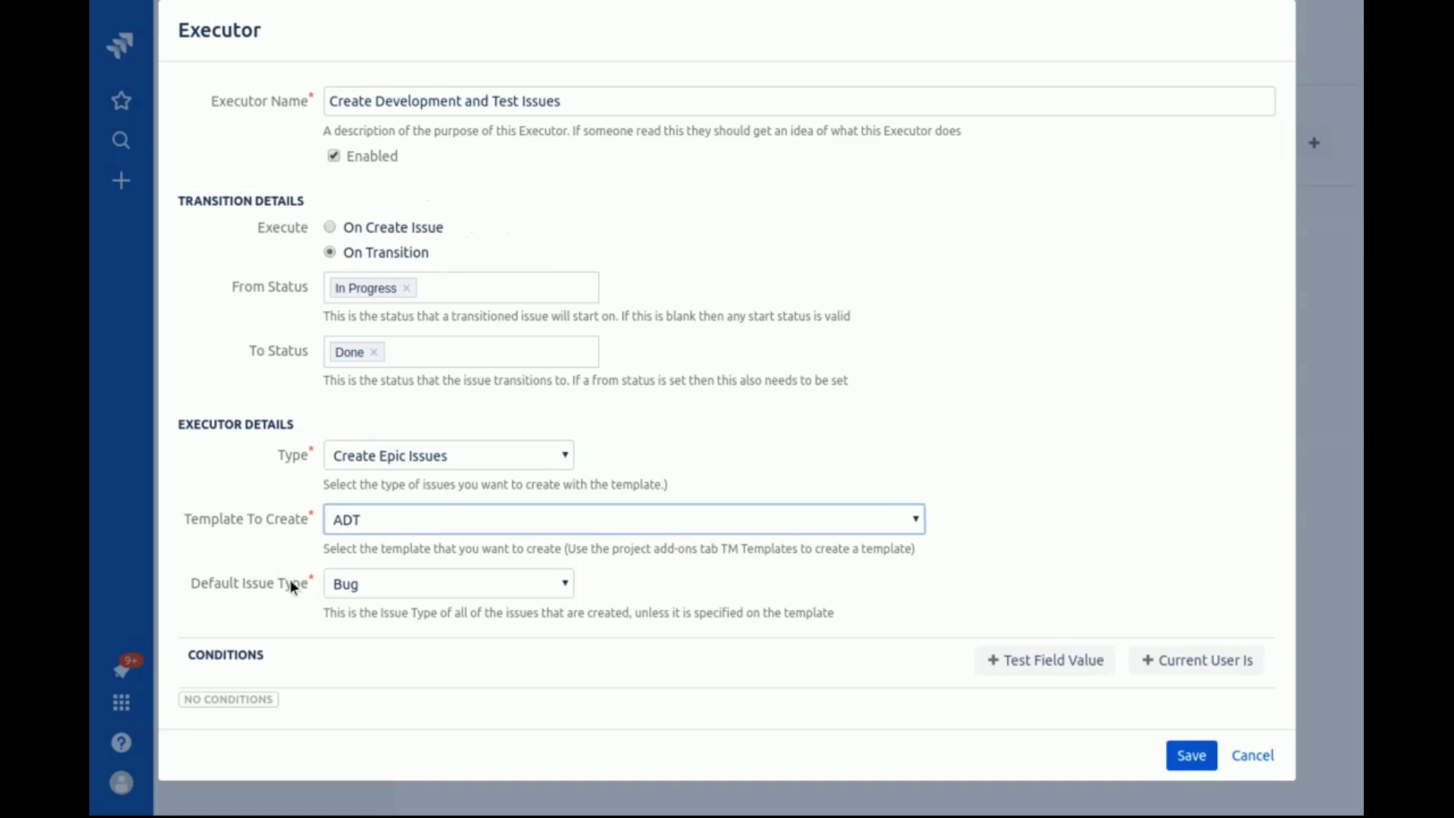
{"action": "left_click", "coordinate": [291, 584]}
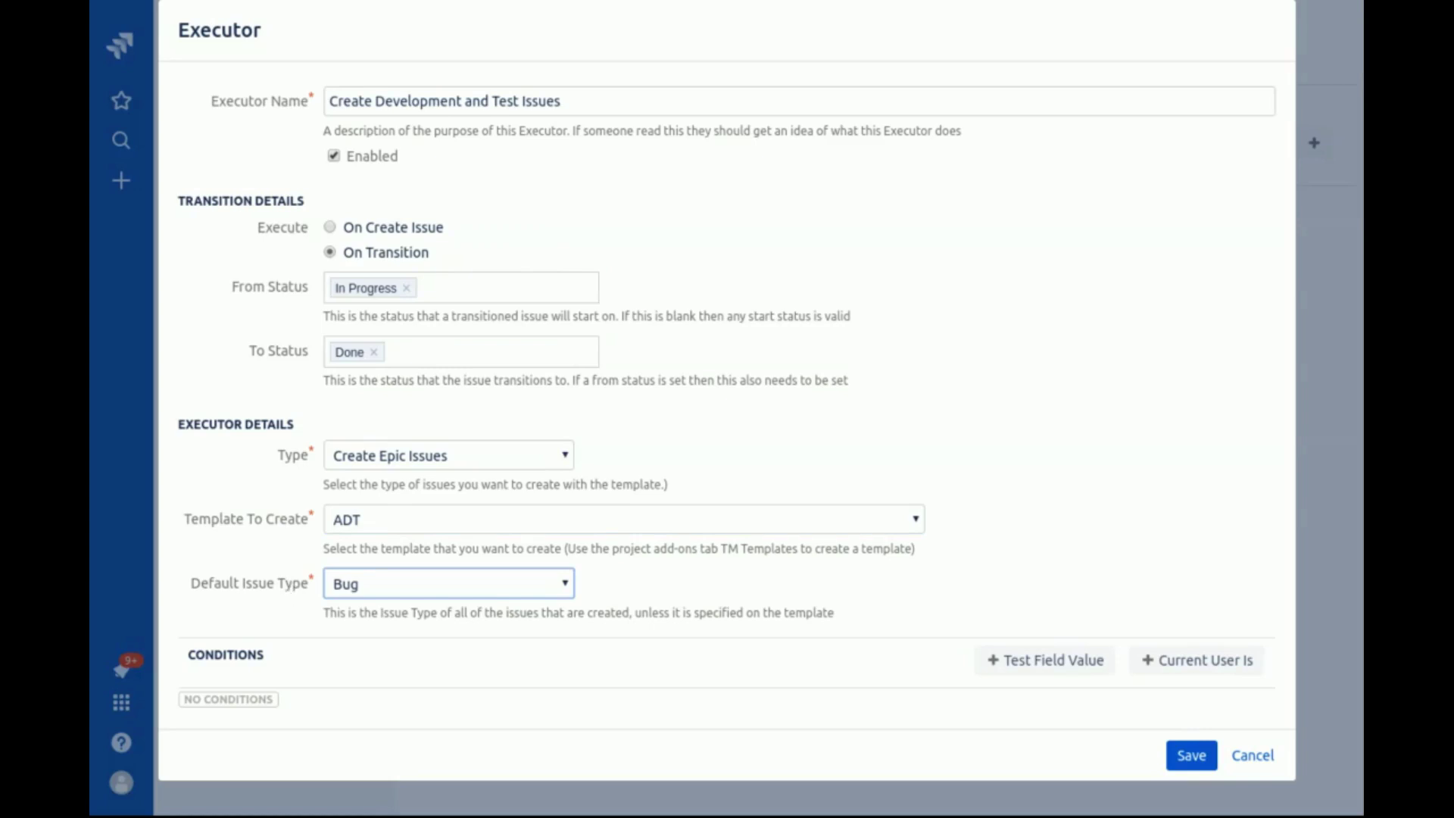
Change the executor type to Create Linked Issues and set its link type to Duplicate : duplicates.
{"action": "left_click", "coordinate": [497, 462]}
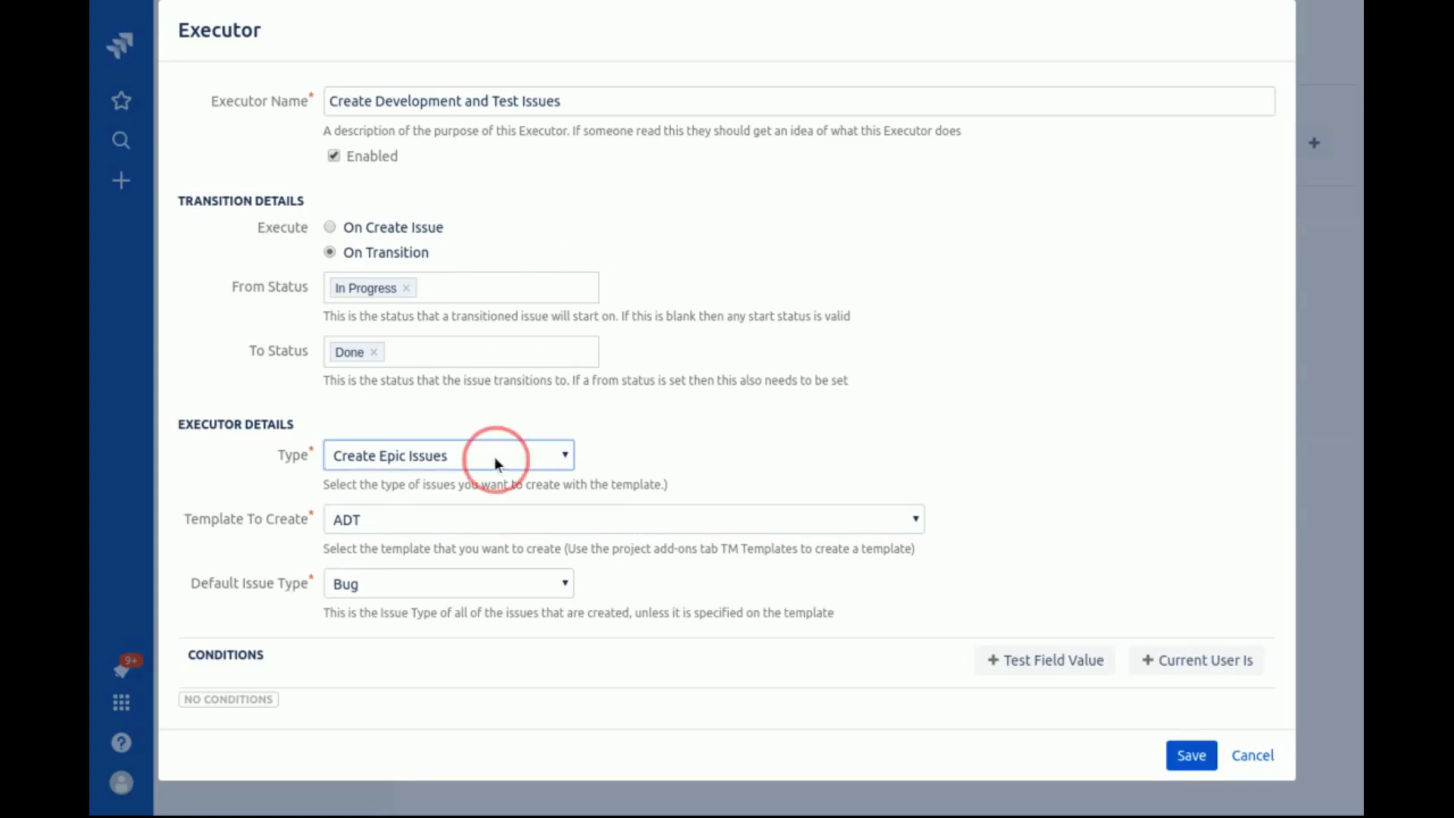
{"action": "left_click", "coordinate": [451, 504]}
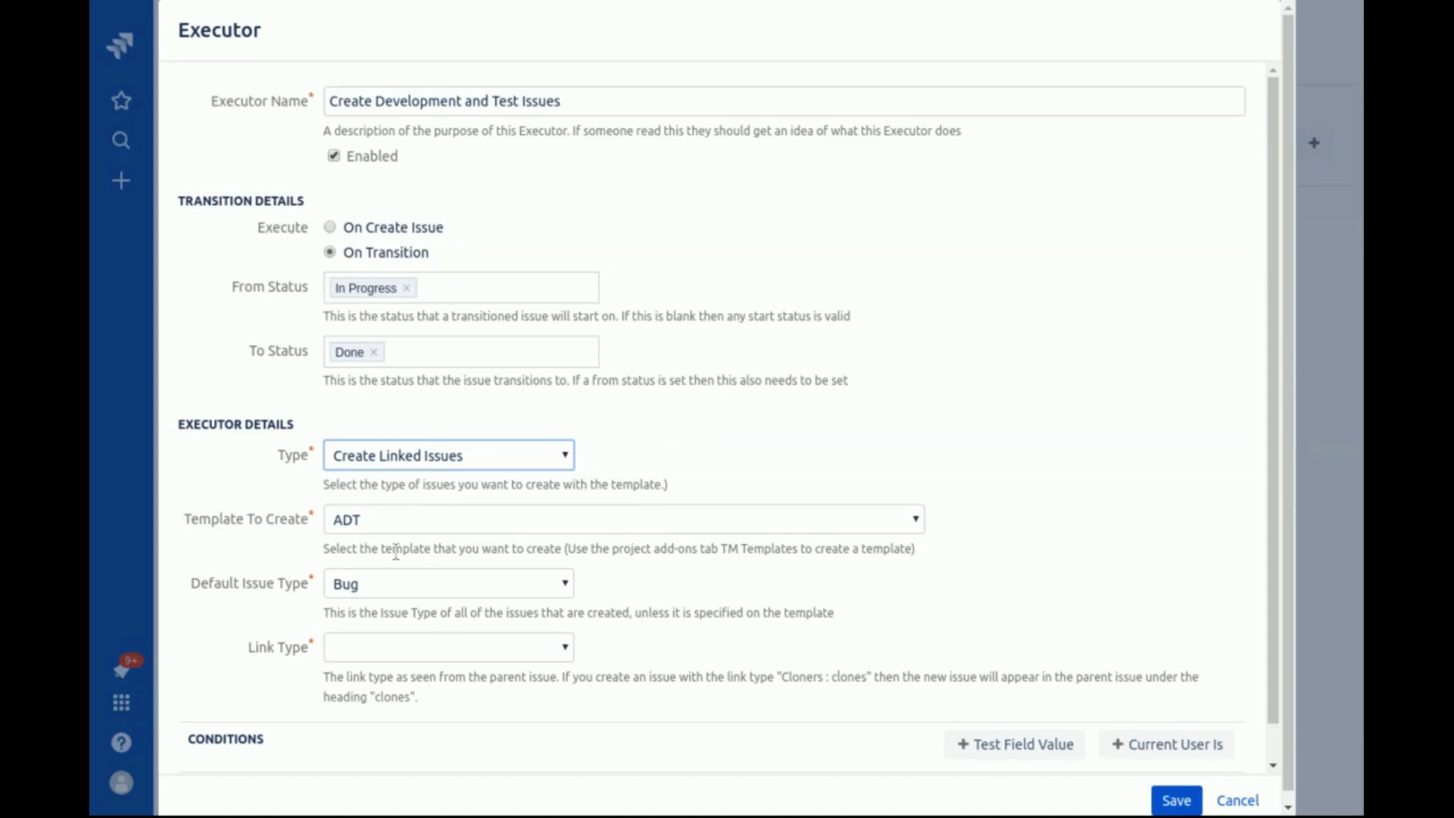
{"action": "key", "text": "Tab"}
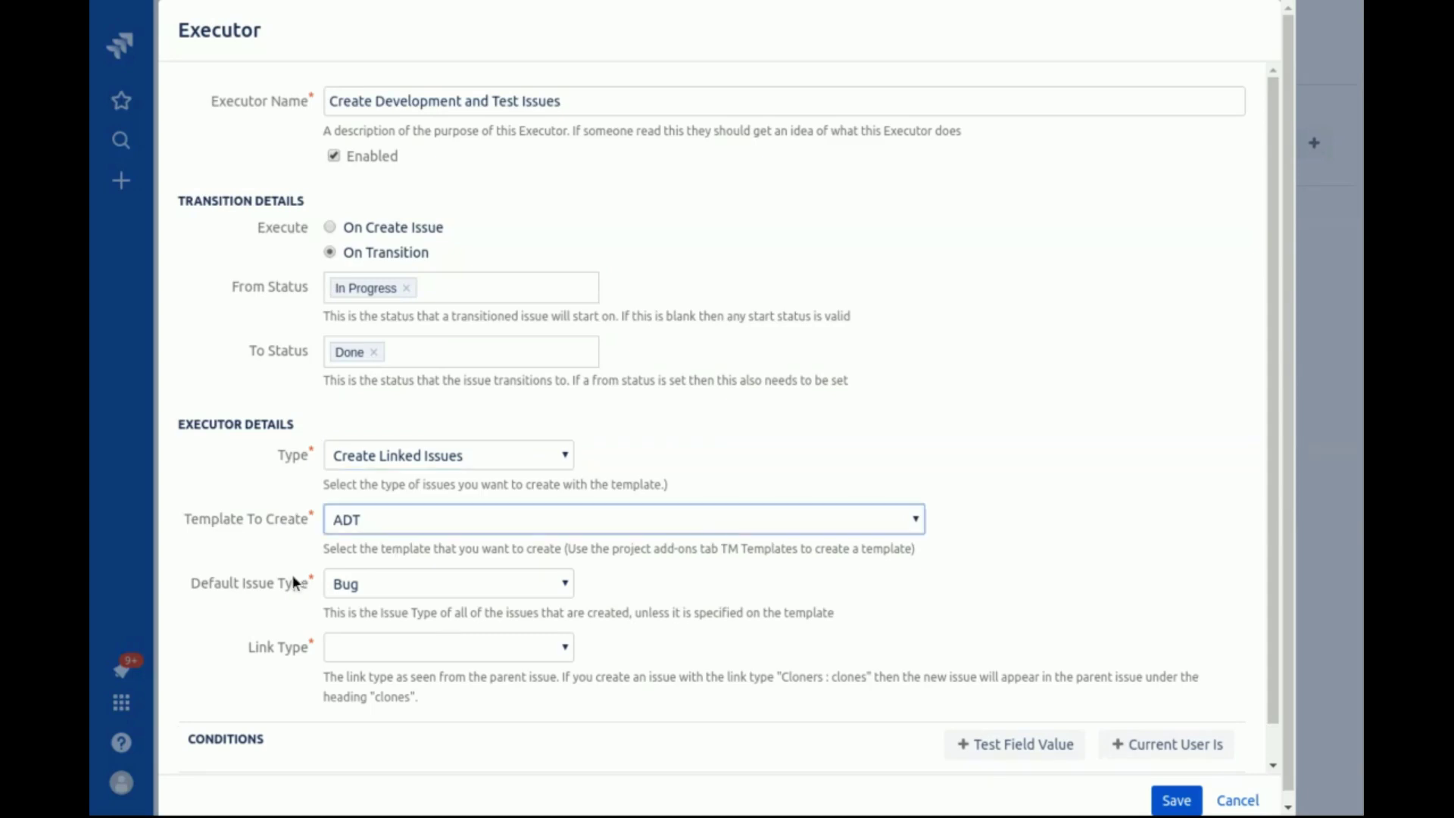
{"action": "left_click", "coordinate": [253, 583]}
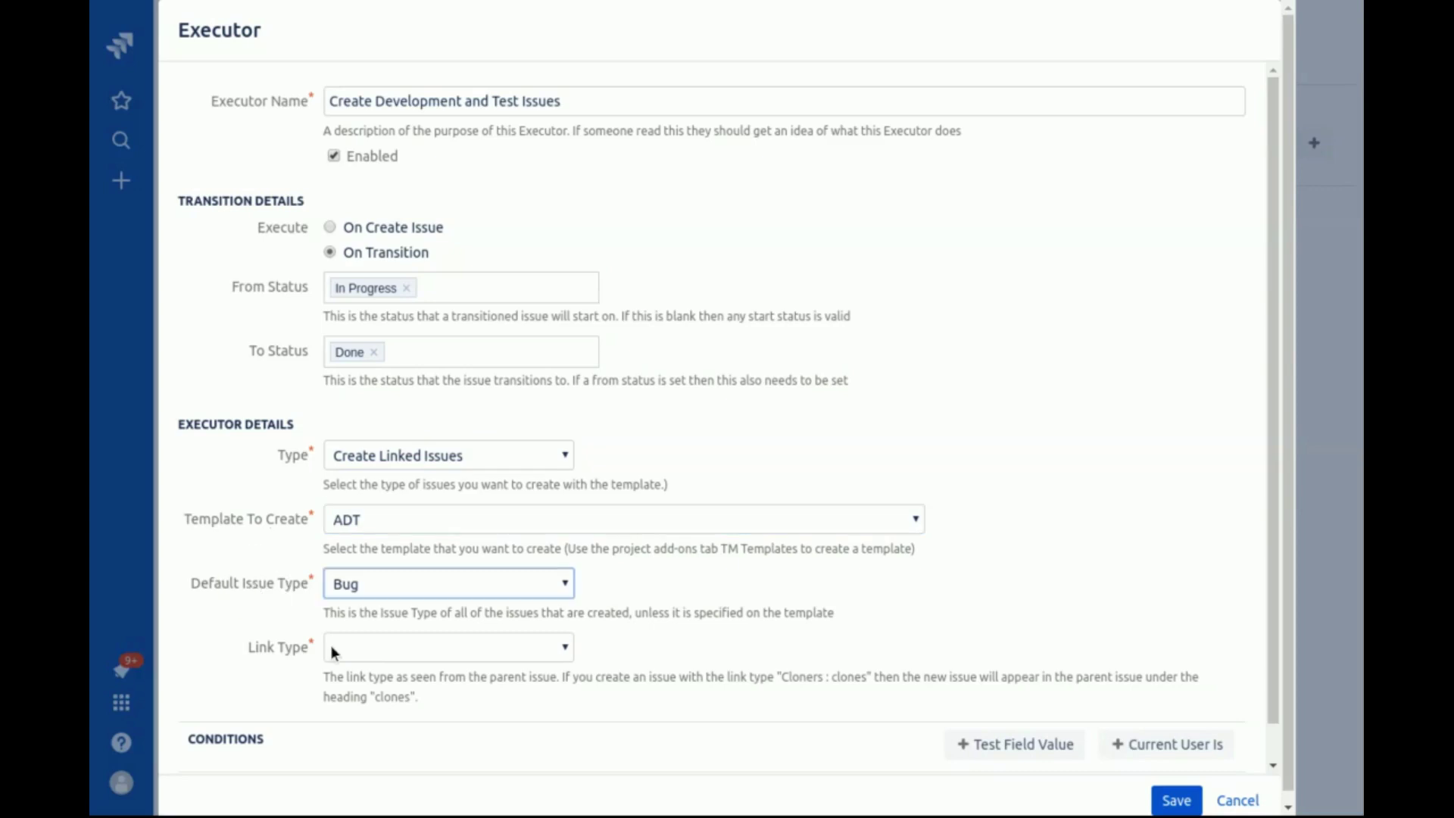
{"action": "scroll", "coordinate": [331, 645], "scroll_direction": "down", "scroll_amount": 1}
{"action": "left_click", "coordinate": [355, 610]}
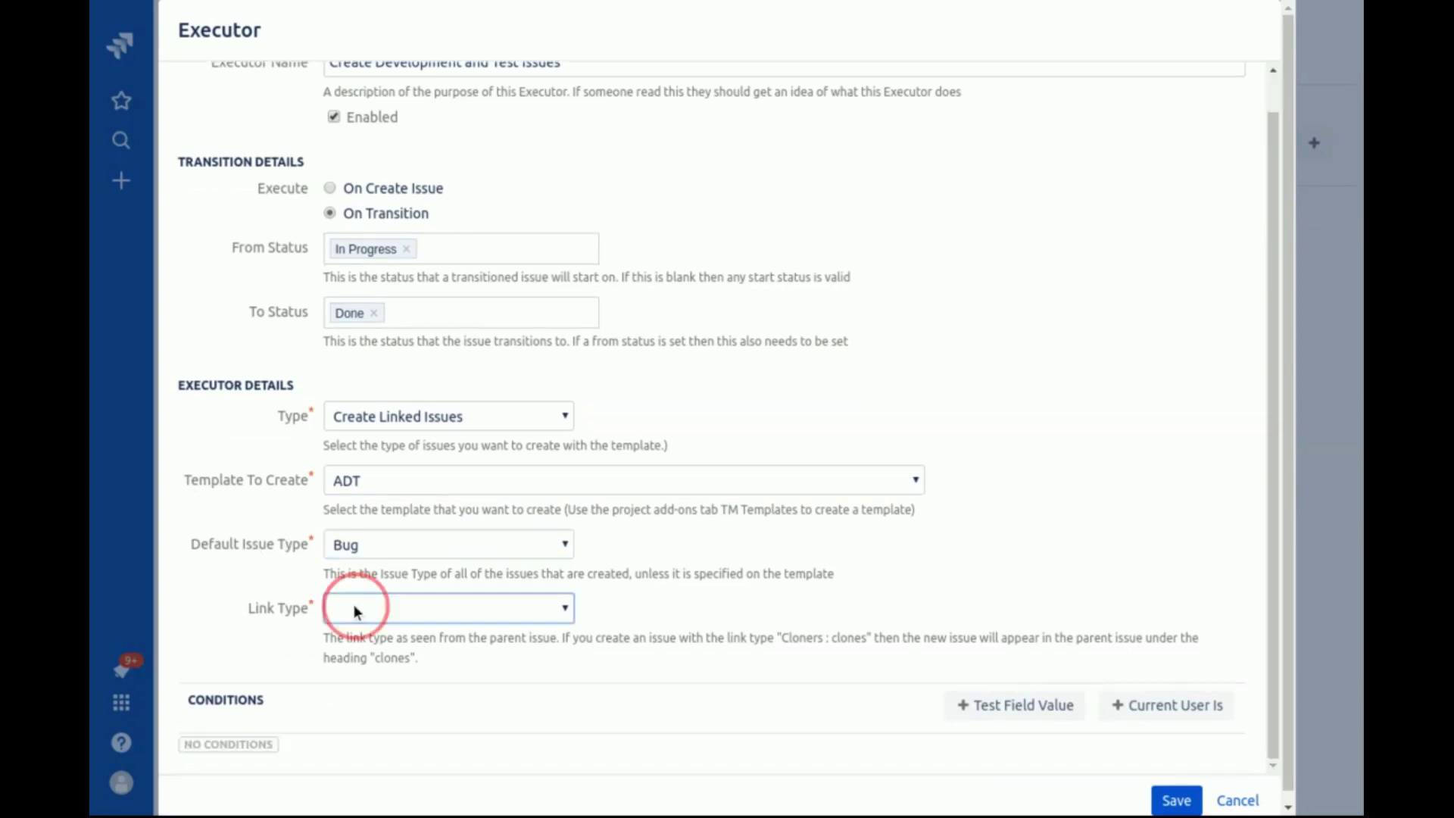
{"action": "left_click_drag", "start_coordinate": [353, 611], "coordinate": [512, 712]}
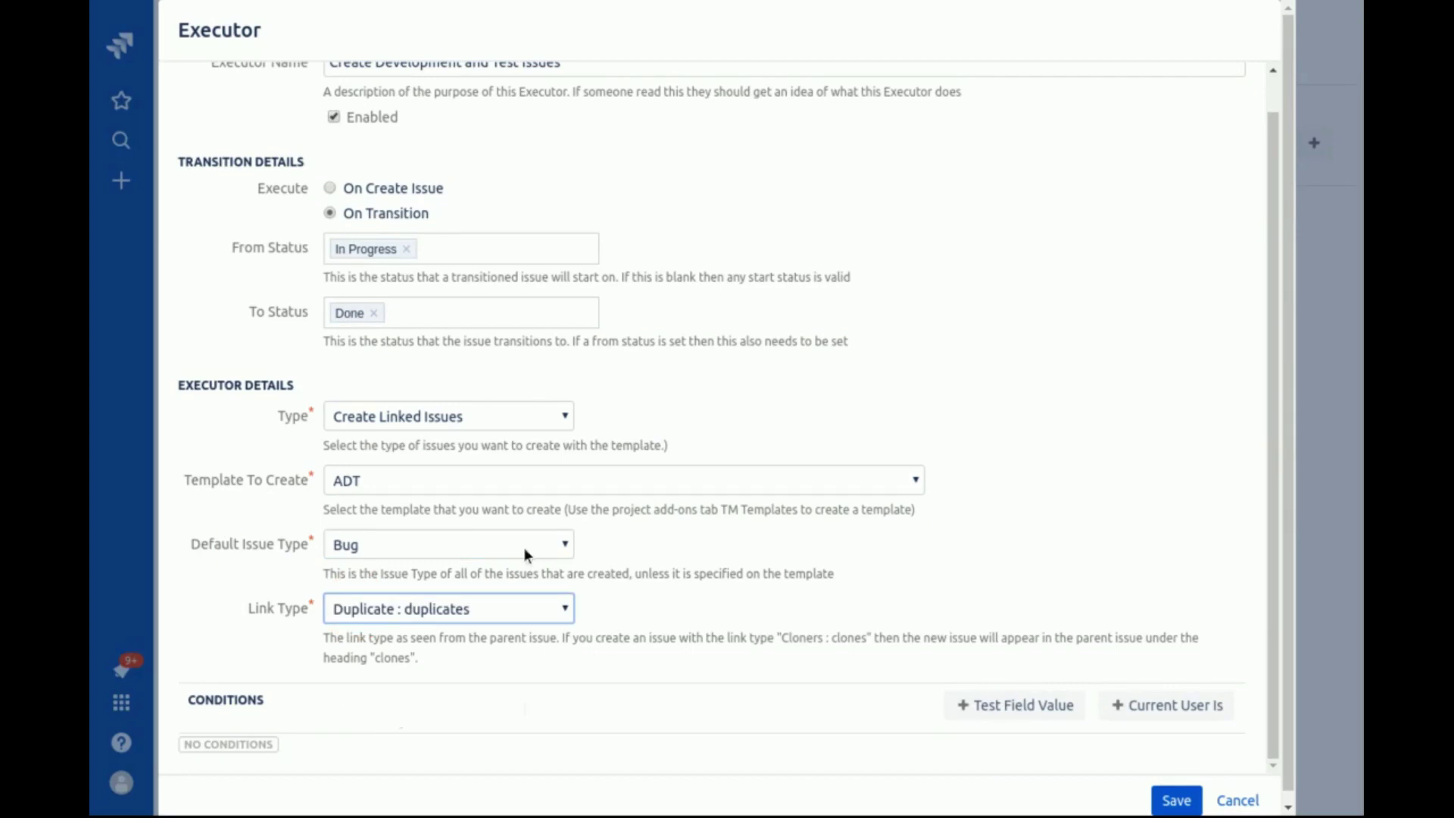
Set the executor to Create Sub Tasks from the Develop and Test template, with Sub-task as the default issue type.
{"action": "left_click", "coordinate": [533, 410]}
{"action": "left_click", "coordinate": [533, 410]}
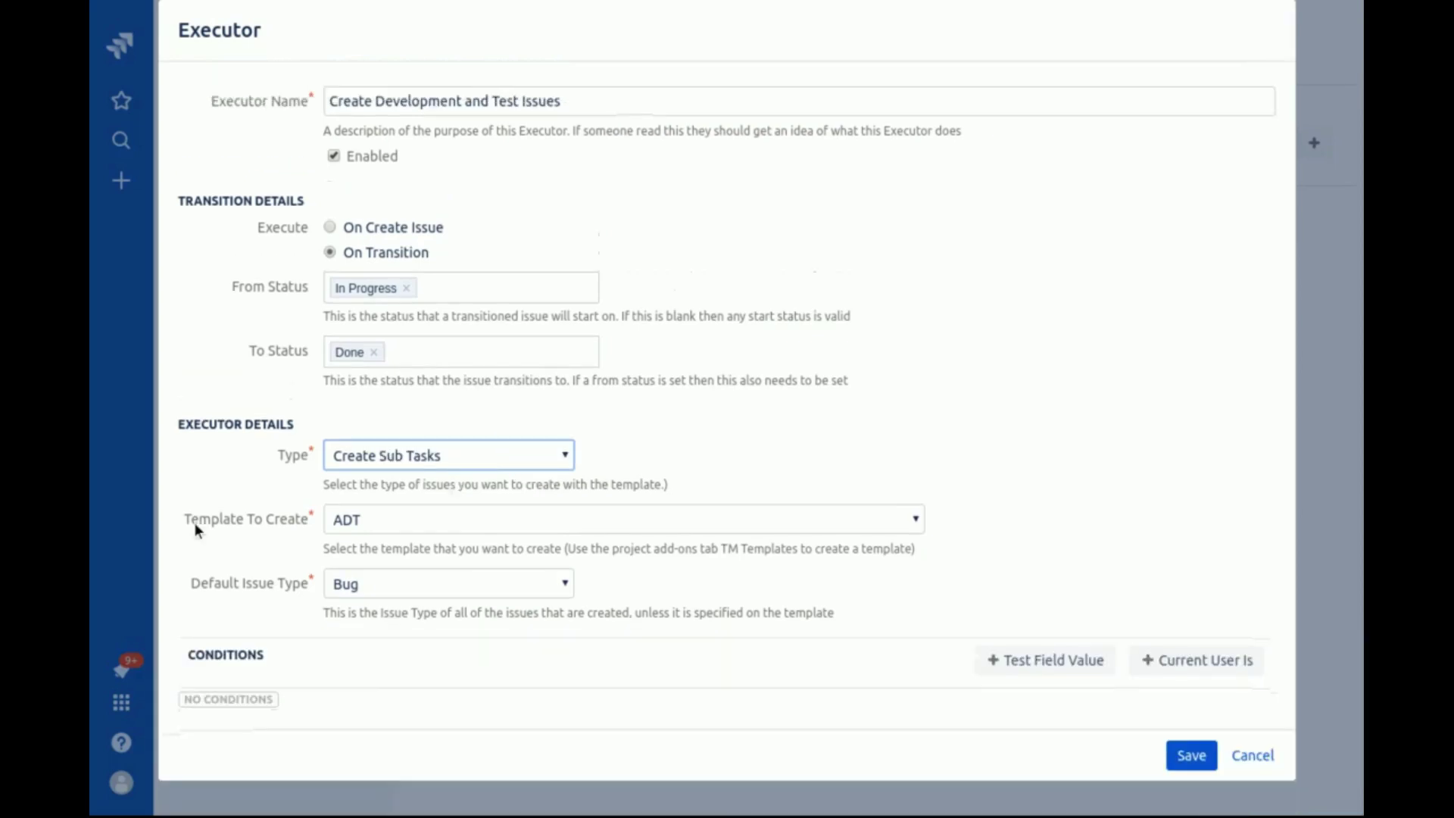
{"action": "left_click", "coordinate": [471, 522]}
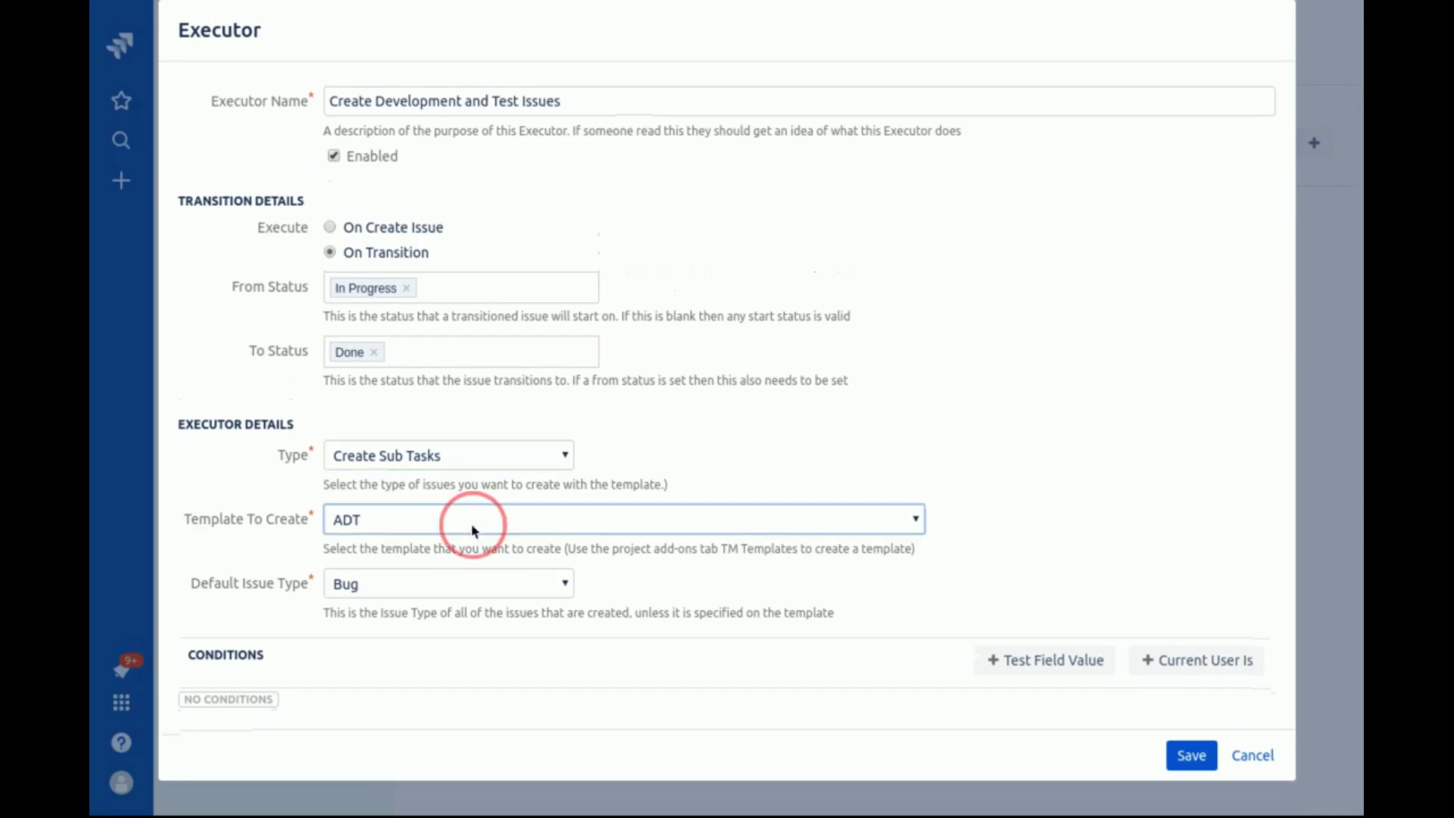
{"action": "left_click", "coordinate": [473, 530]}
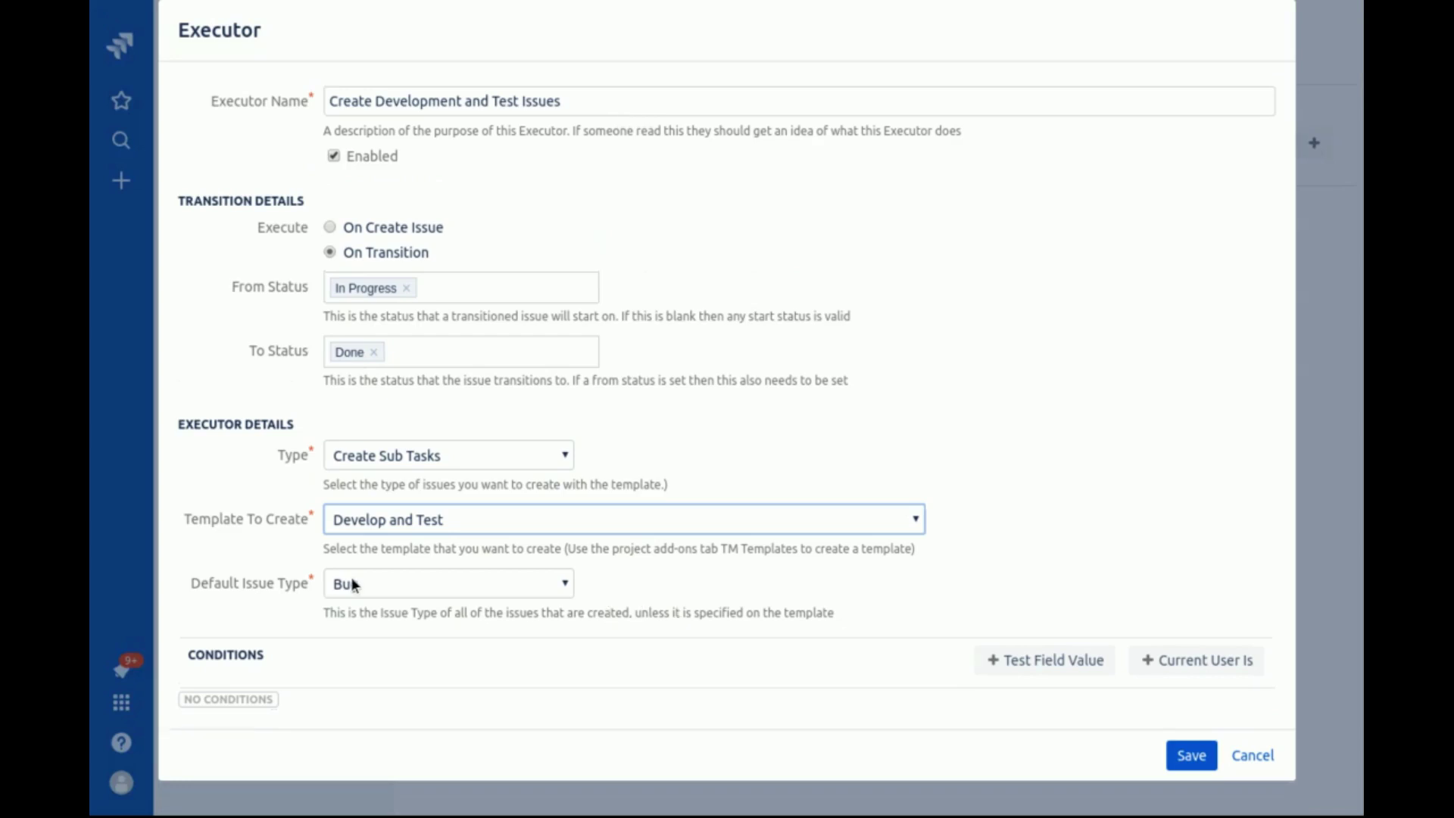
{"action": "left_click", "coordinate": [265, 582]}
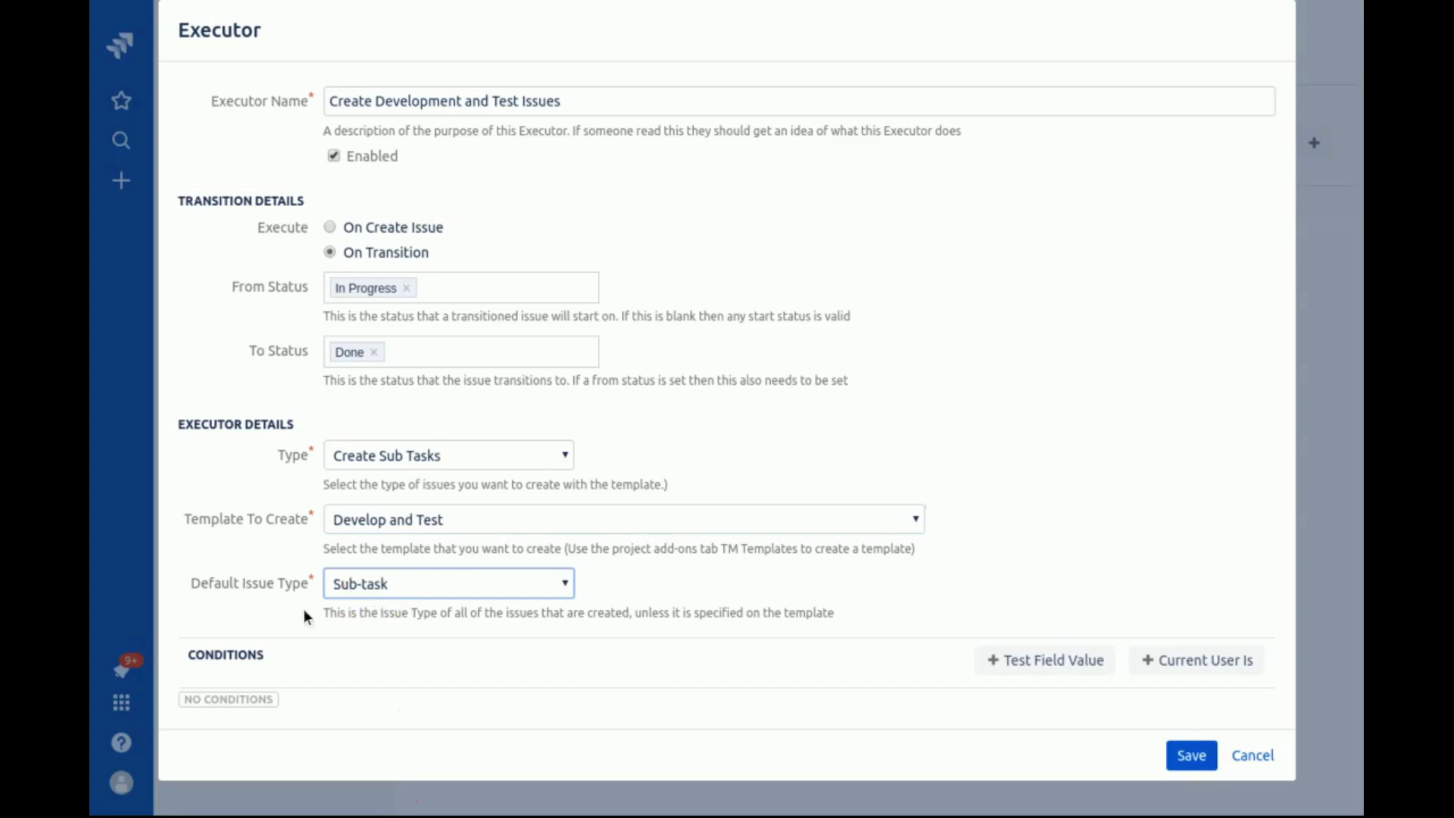
{"action": "double_click", "coordinate": [257, 583]}
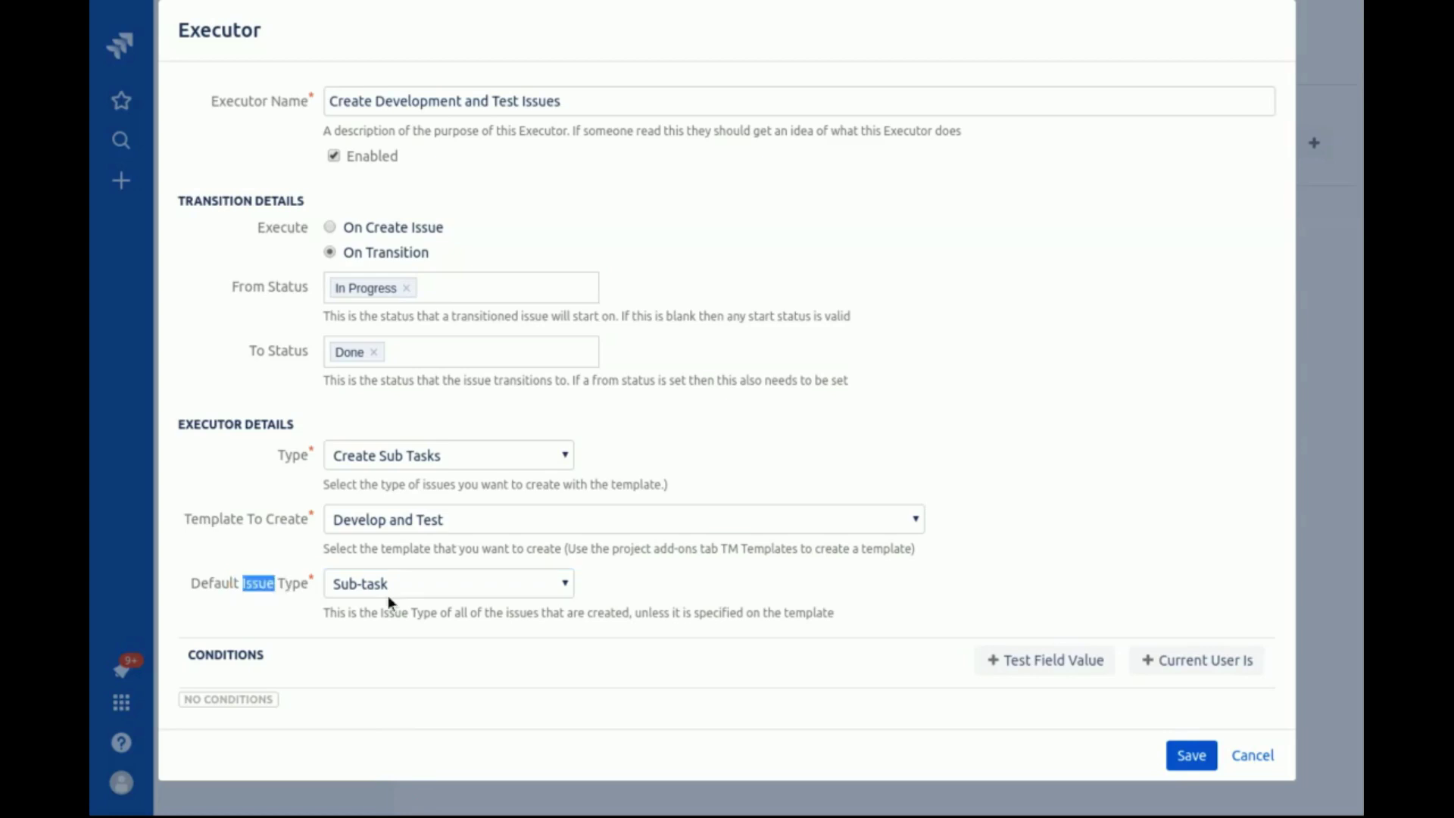
{"action": "left_click", "coordinate": [290, 594]}
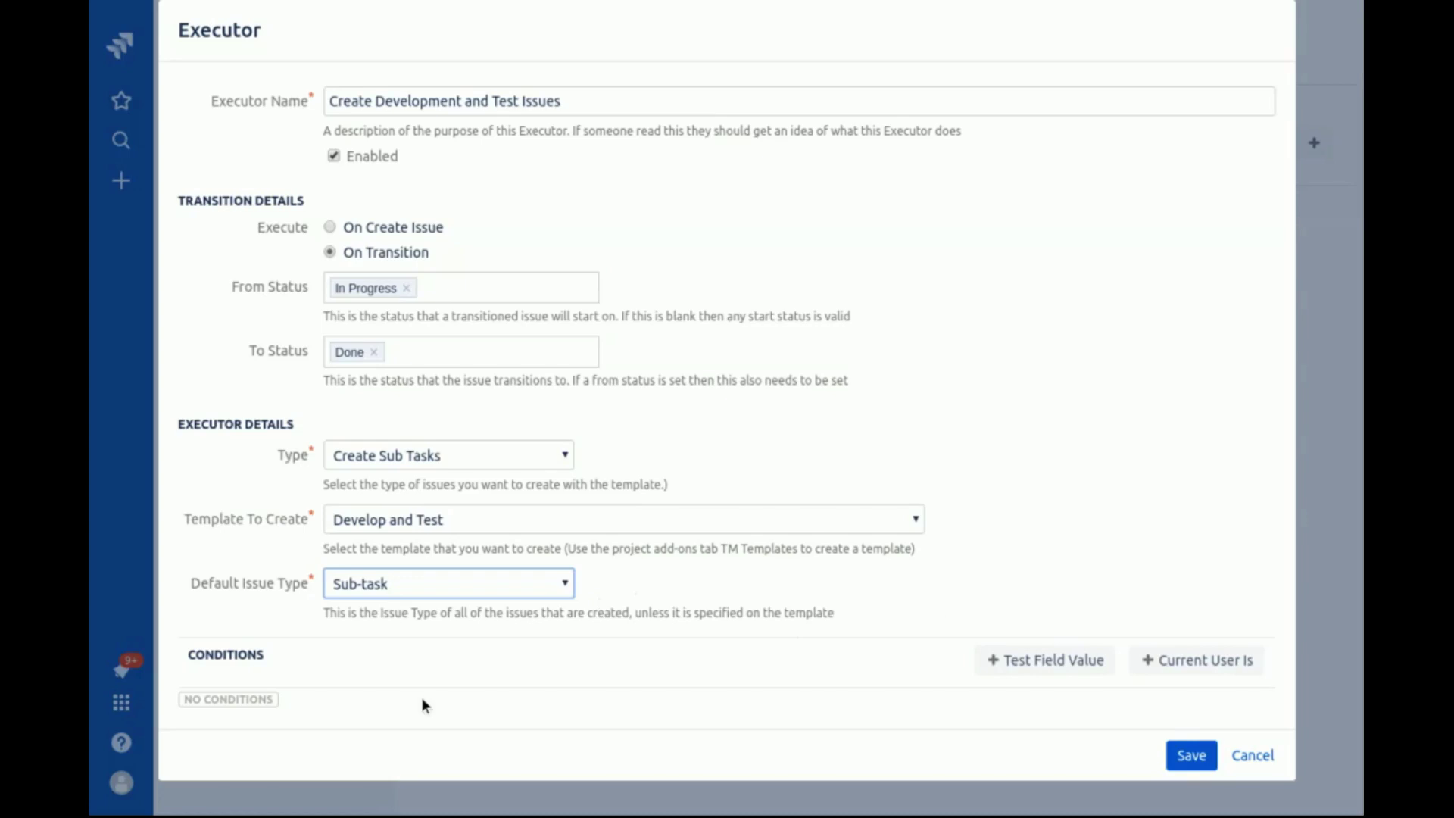
{"action": "left_click", "coordinate": [390, 691]}
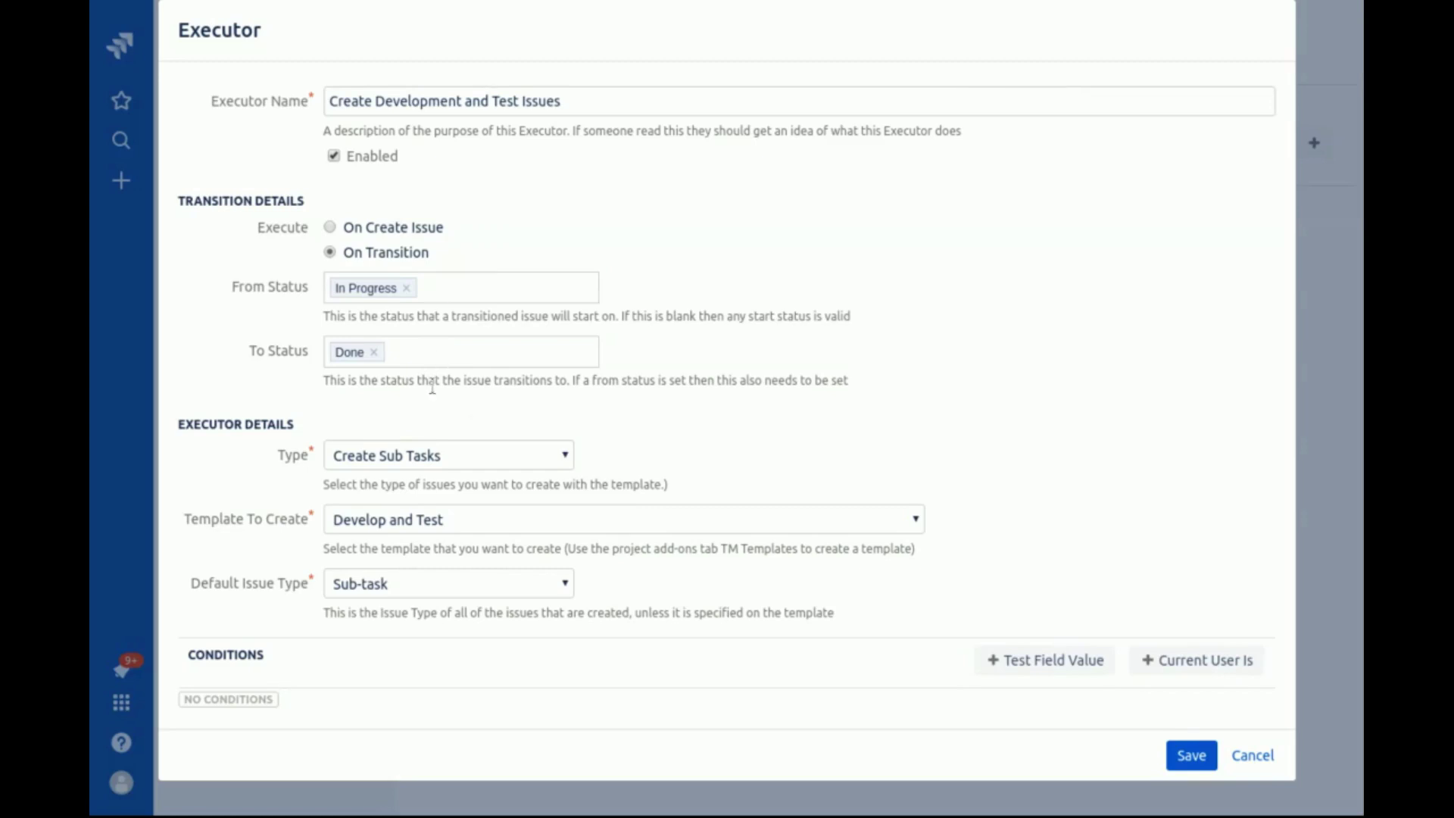
Add a single field value condition requiring Issue Type to equal one of Bug.
{"action": "left_click", "coordinate": [1068, 661]}
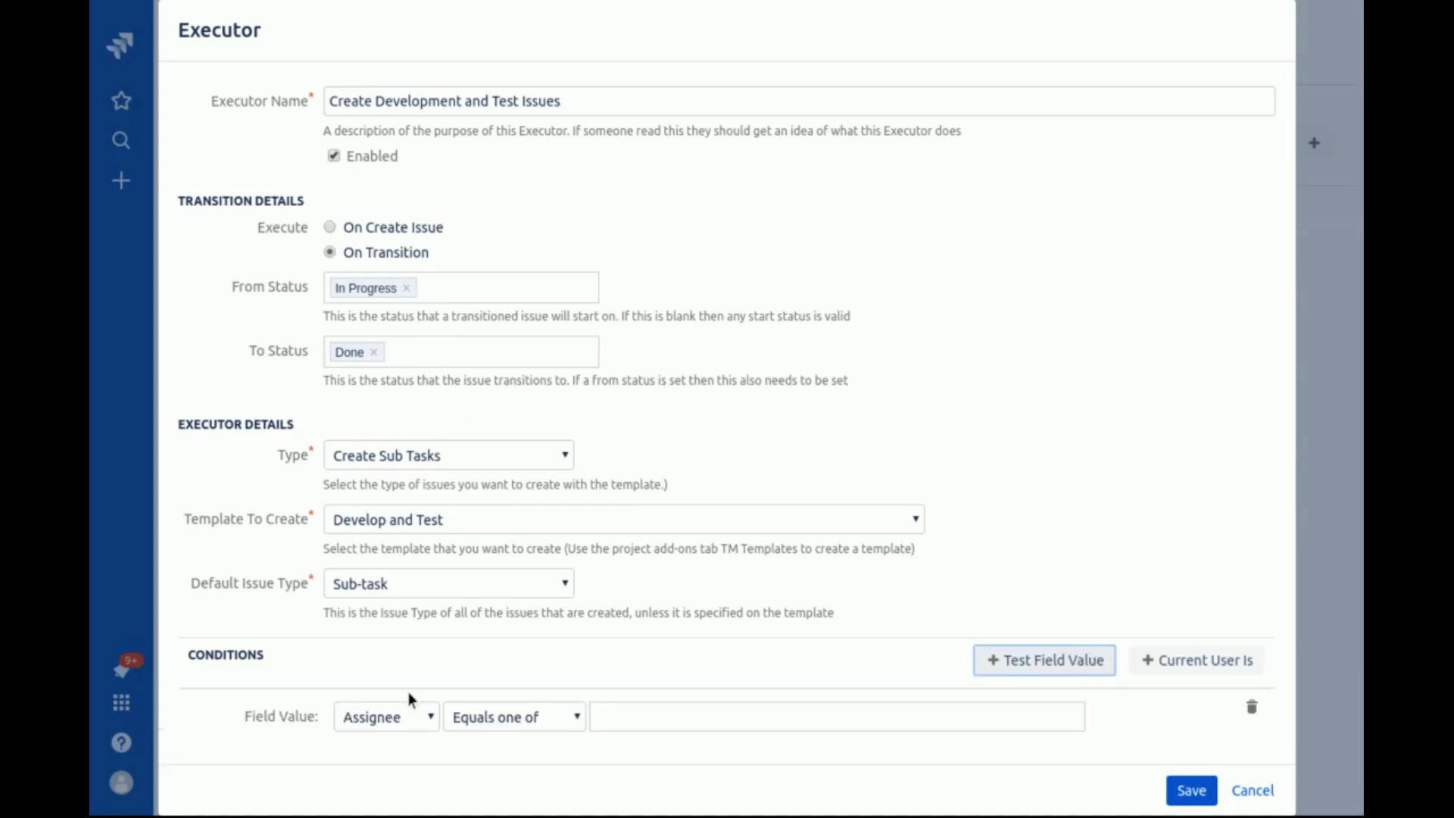
{"action": "left_click", "coordinate": [409, 719]}
{"action": "left_click", "coordinate": [510, 695]}
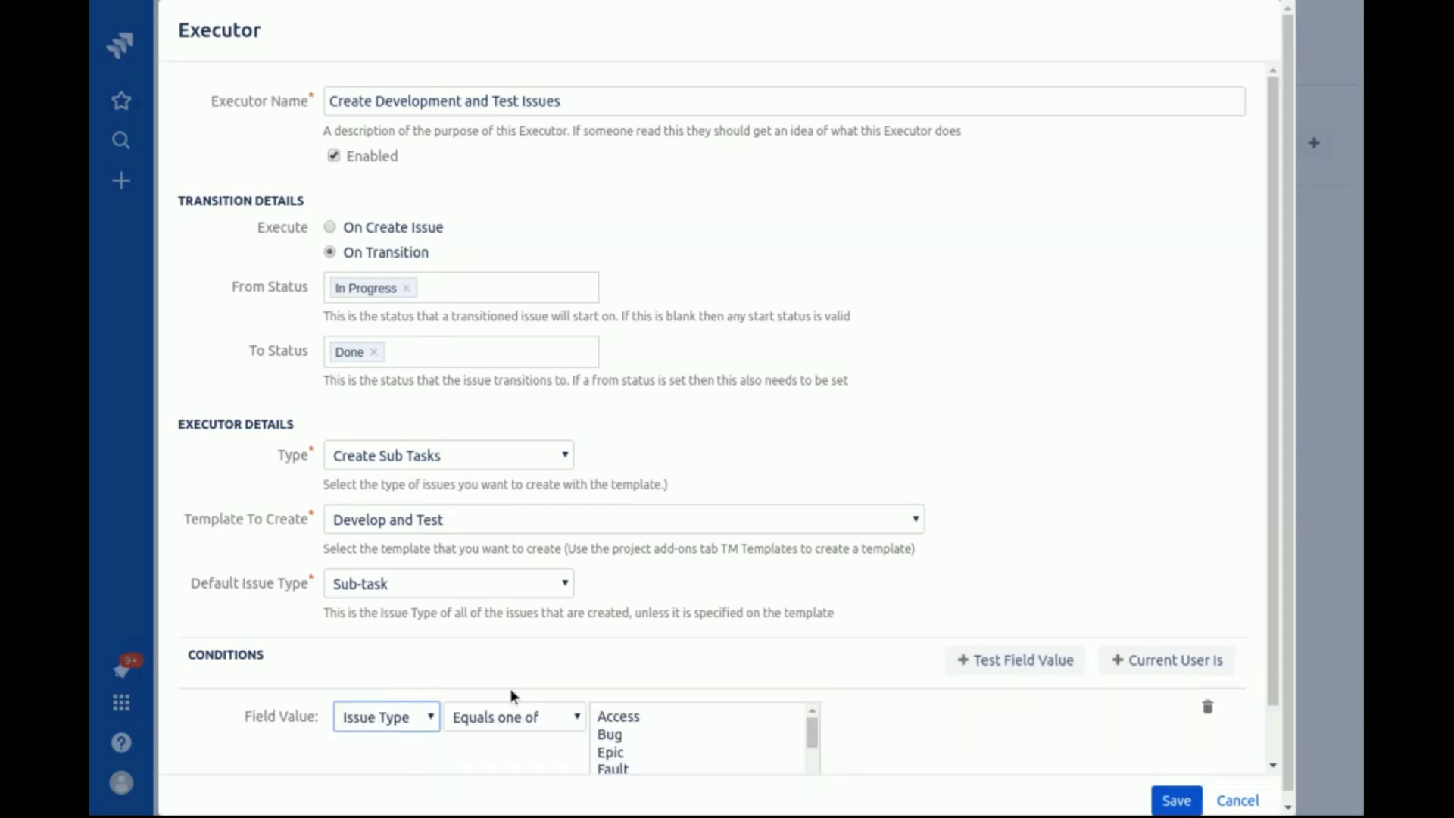
{"action": "left_click", "coordinate": [667, 734]}
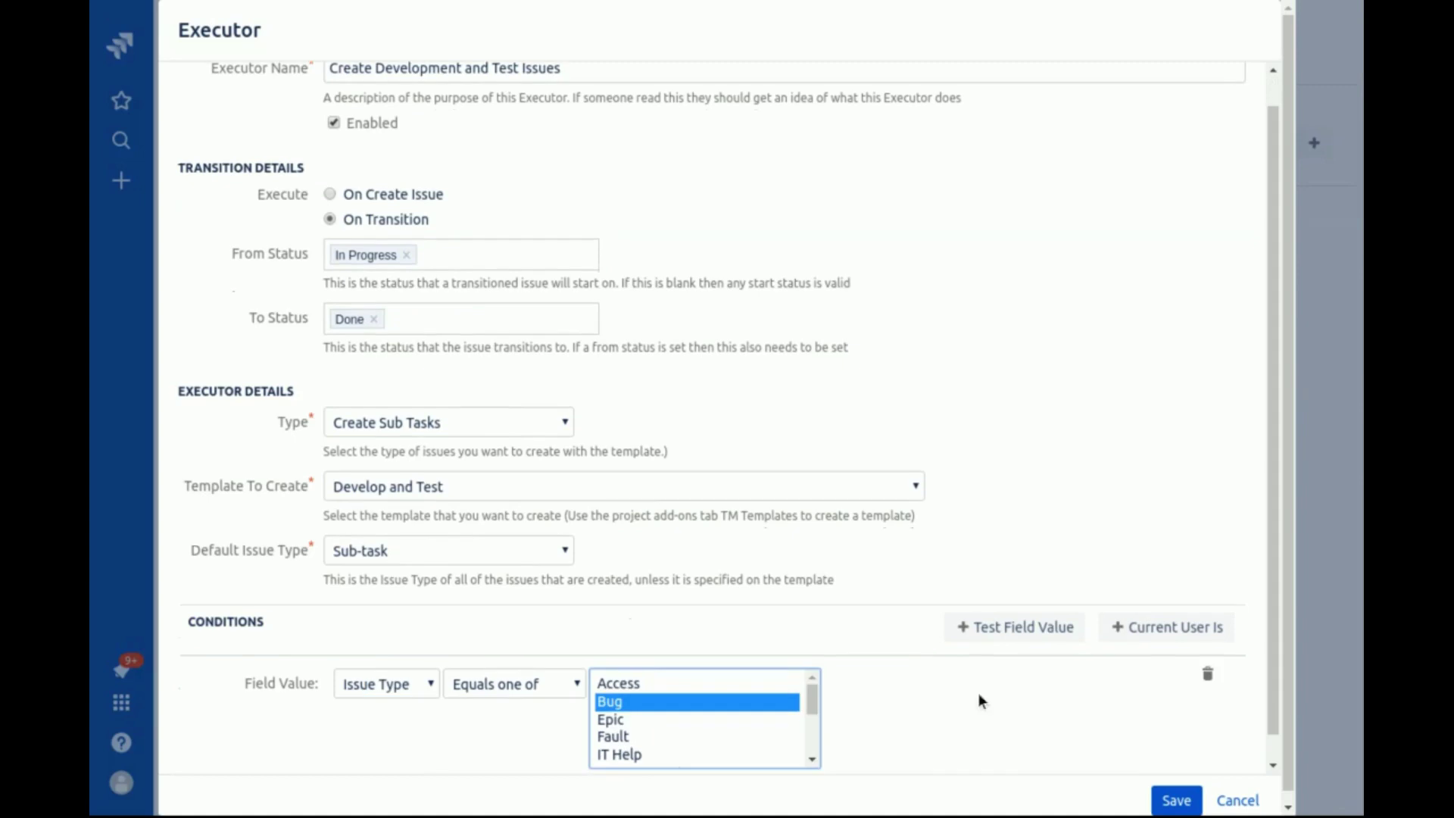
{"action": "scroll", "coordinate": [978, 693], "scroll_direction": "down", "scroll_amount": 1}
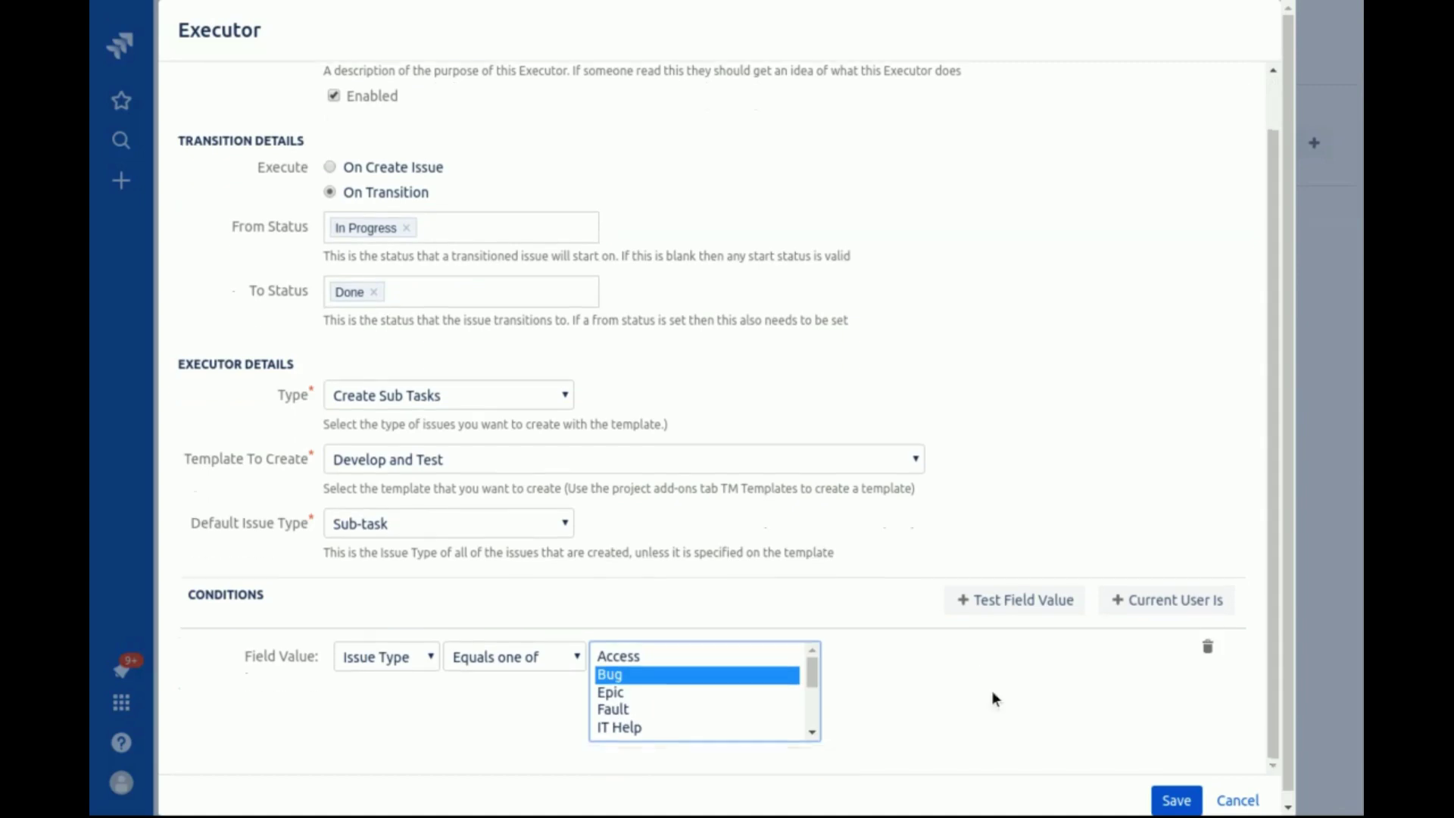
{"action": "left_click", "coordinate": [1028, 602]}
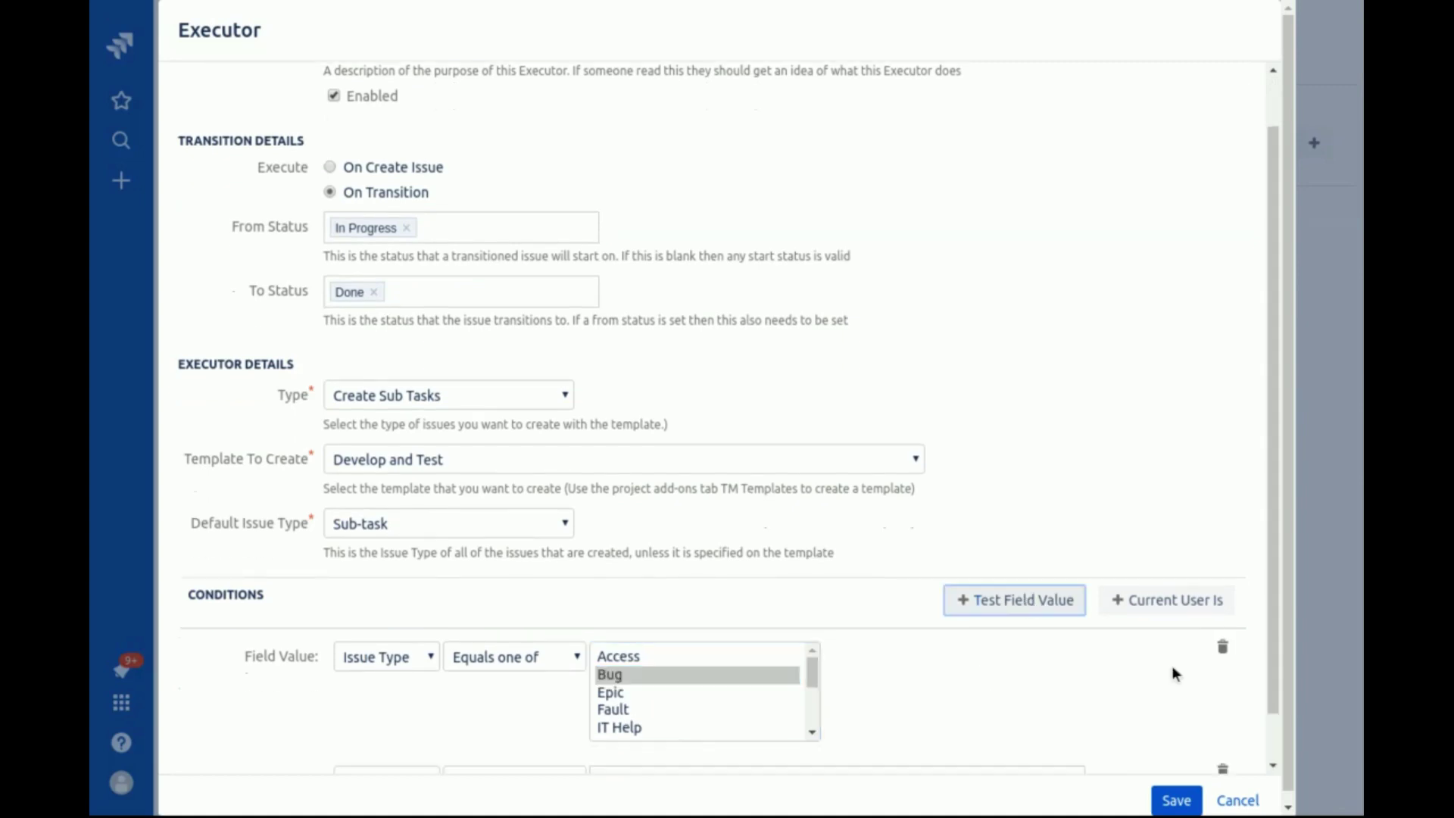
{"action": "left_click", "coordinate": [1223, 771]}
Add a Current User condition set to Equals one of and enter the permitted user's name.
{"action": "left_click", "coordinate": [1166, 603]}
{"action": "scroll", "coordinate": [340, 692], "scroll_direction": "down", "scroll_amount": 1}
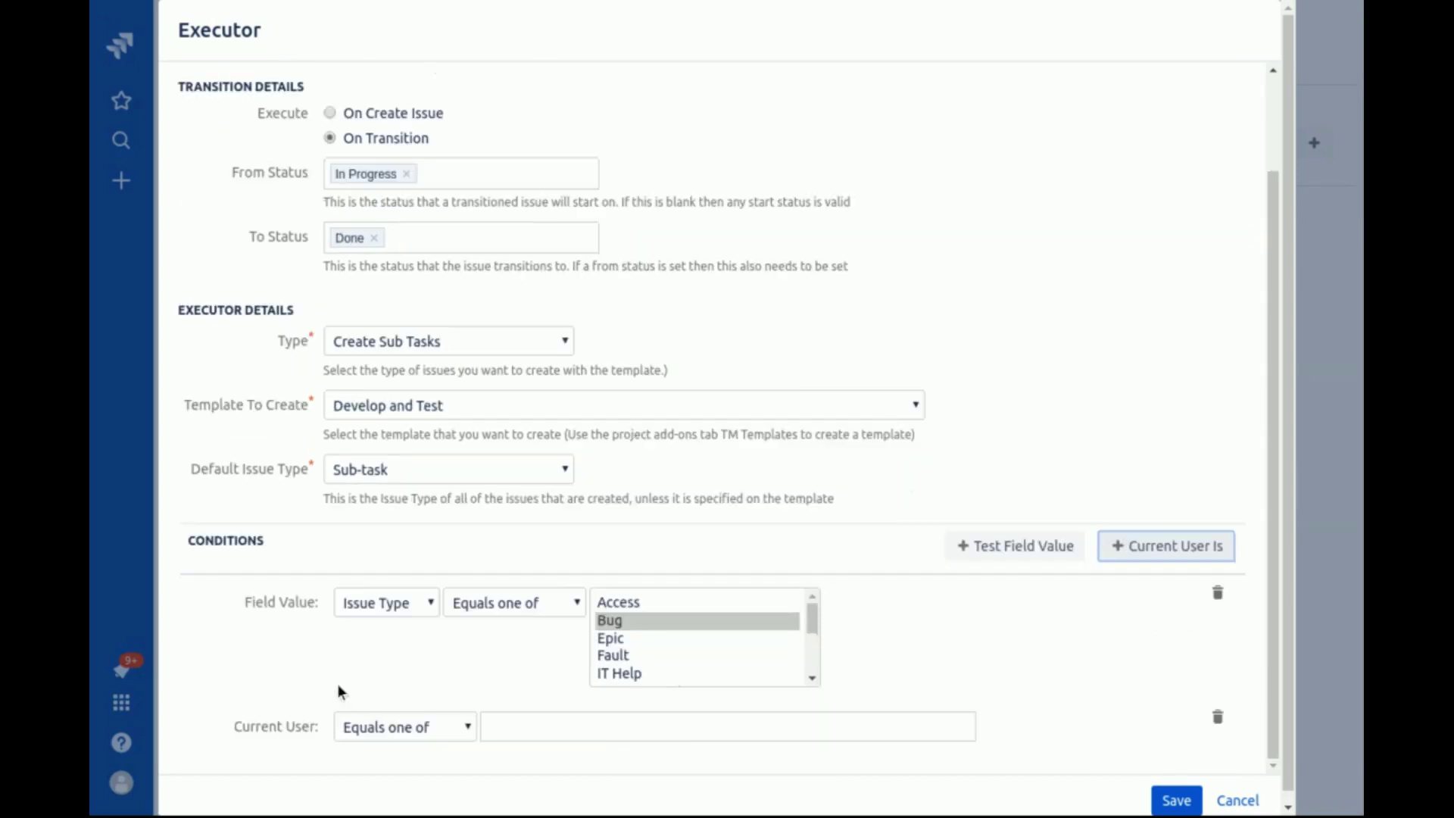
{"action": "left_click", "coordinate": [541, 726]}
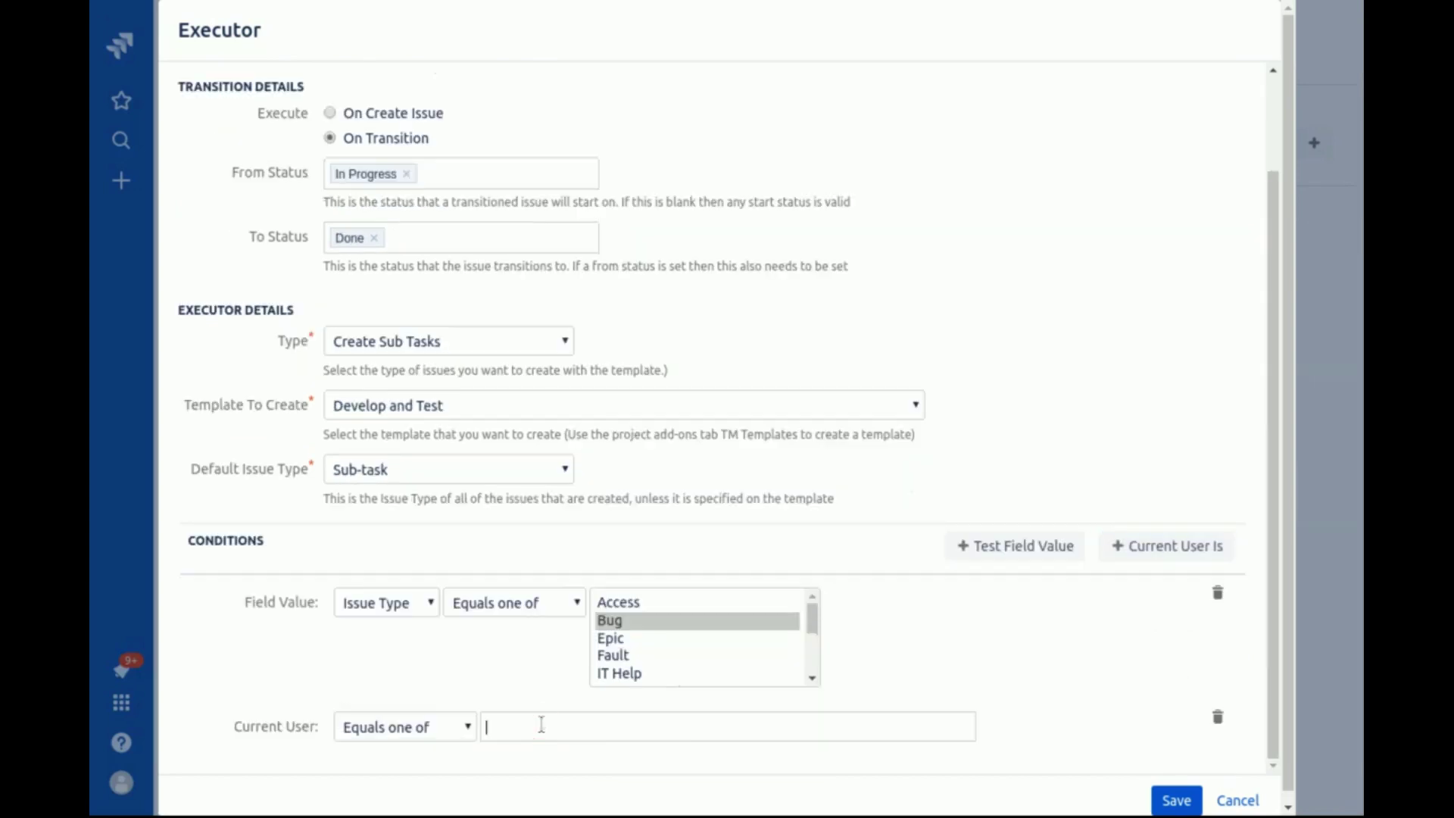
{"action": "type", "text": "p"}
{"action": "key", "text": "Return"}
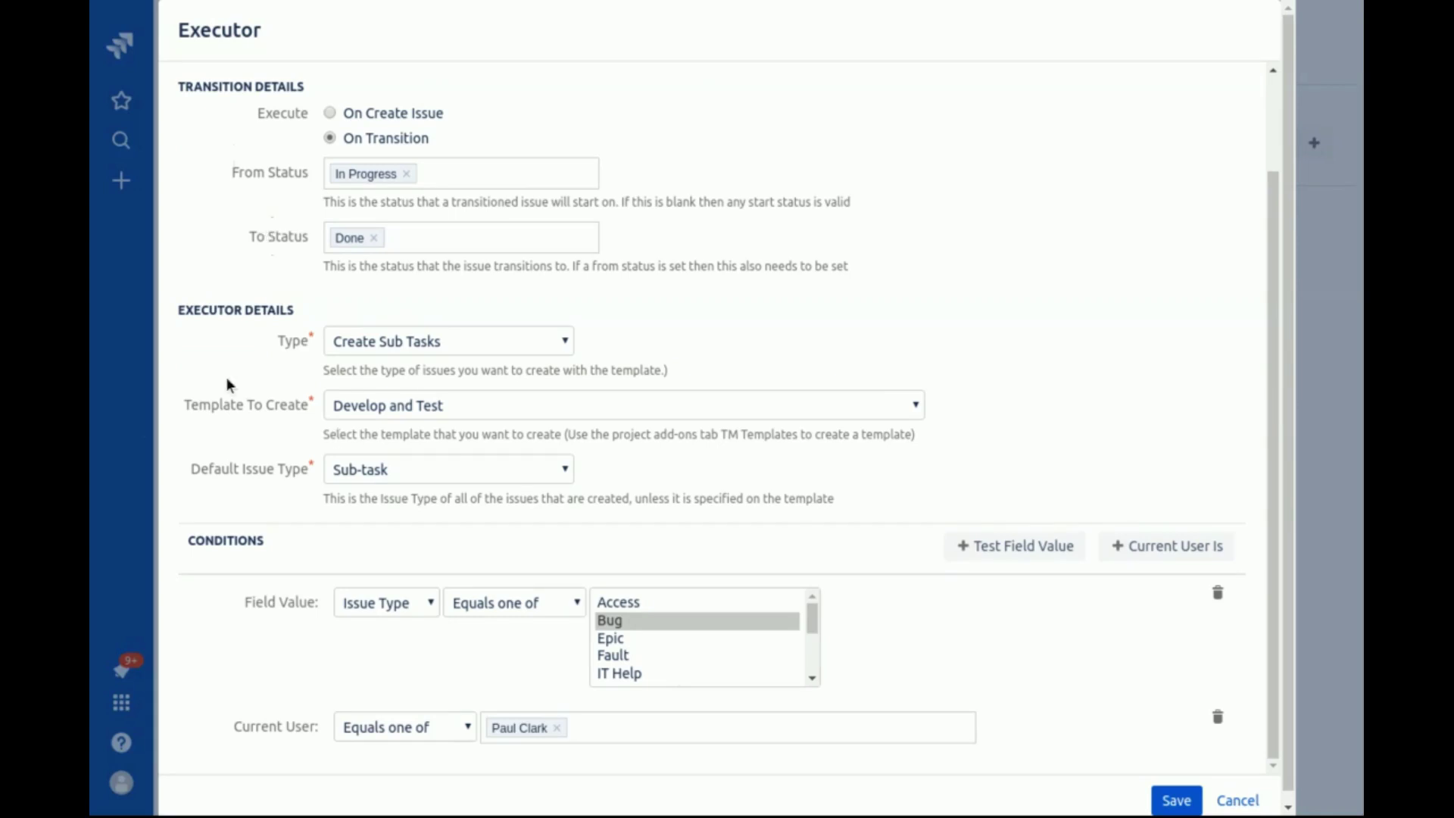
{"action": "left_click", "coordinate": [250, 407]}
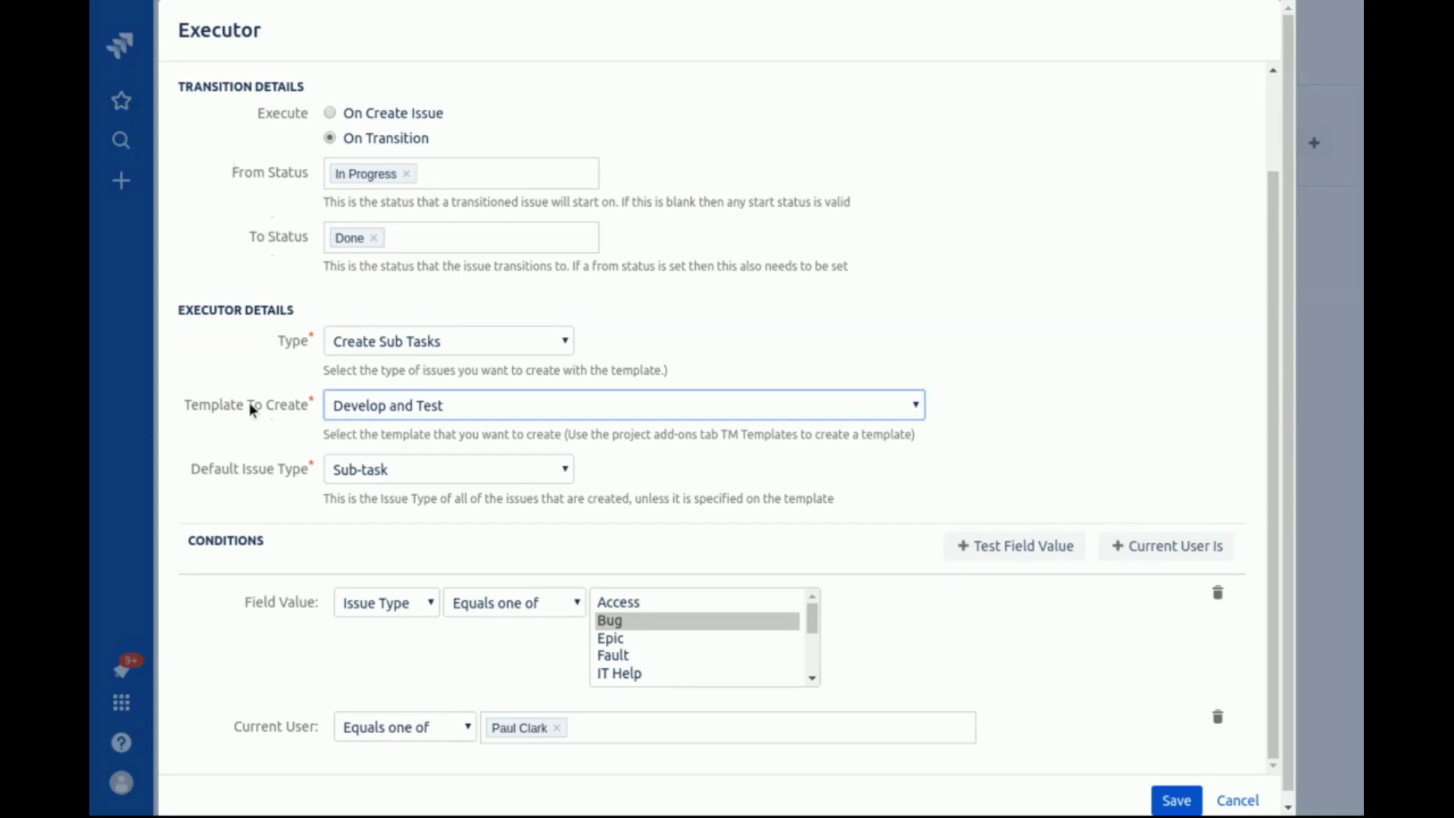
{"action": "left_click", "coordinate": [265, 469]}
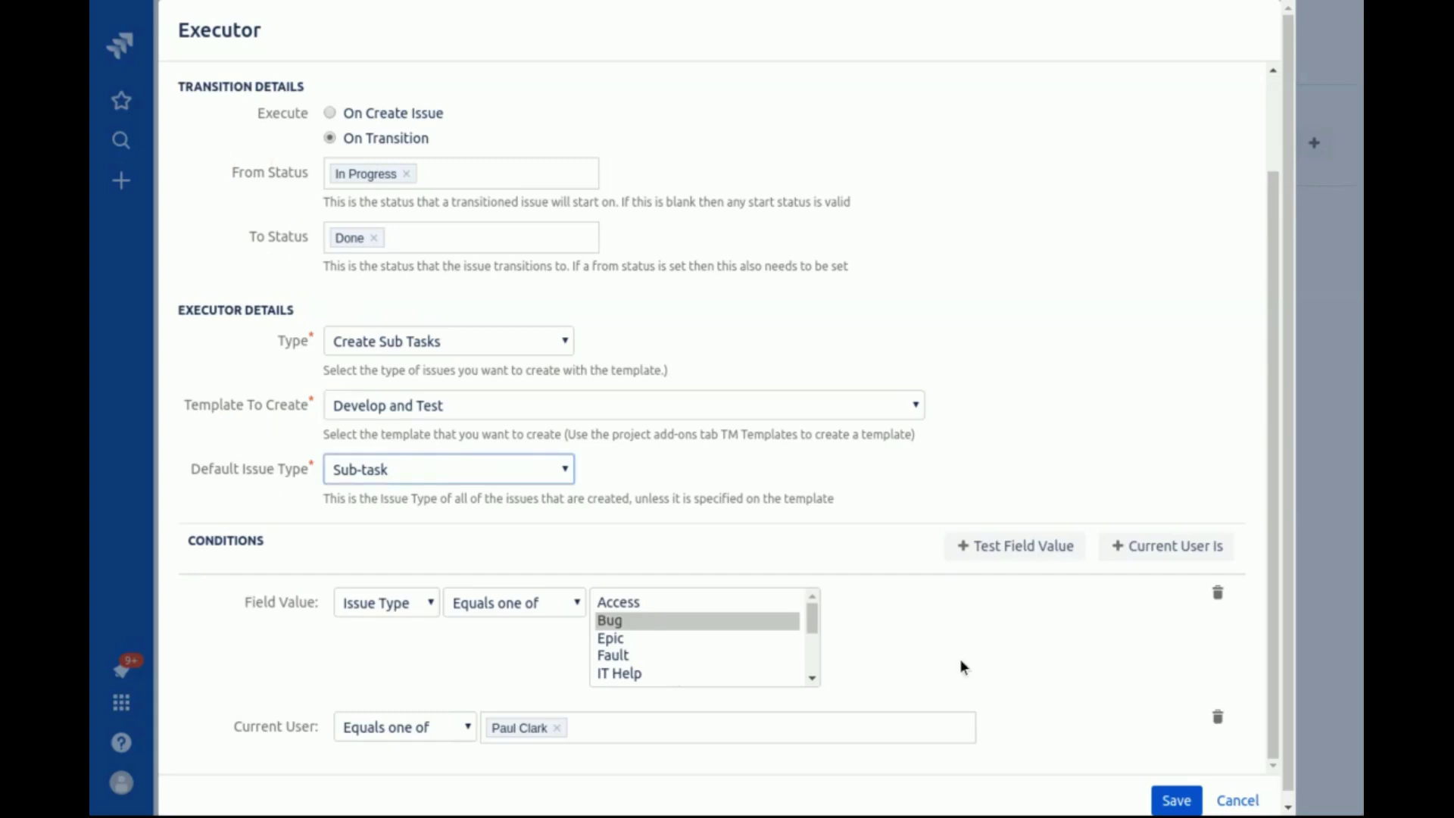
Save the executor with its conditions and transition the In Progress bug TTM-138 to Done to trigger it.
{"action": "left_click", "coordinate": [925, 638]}
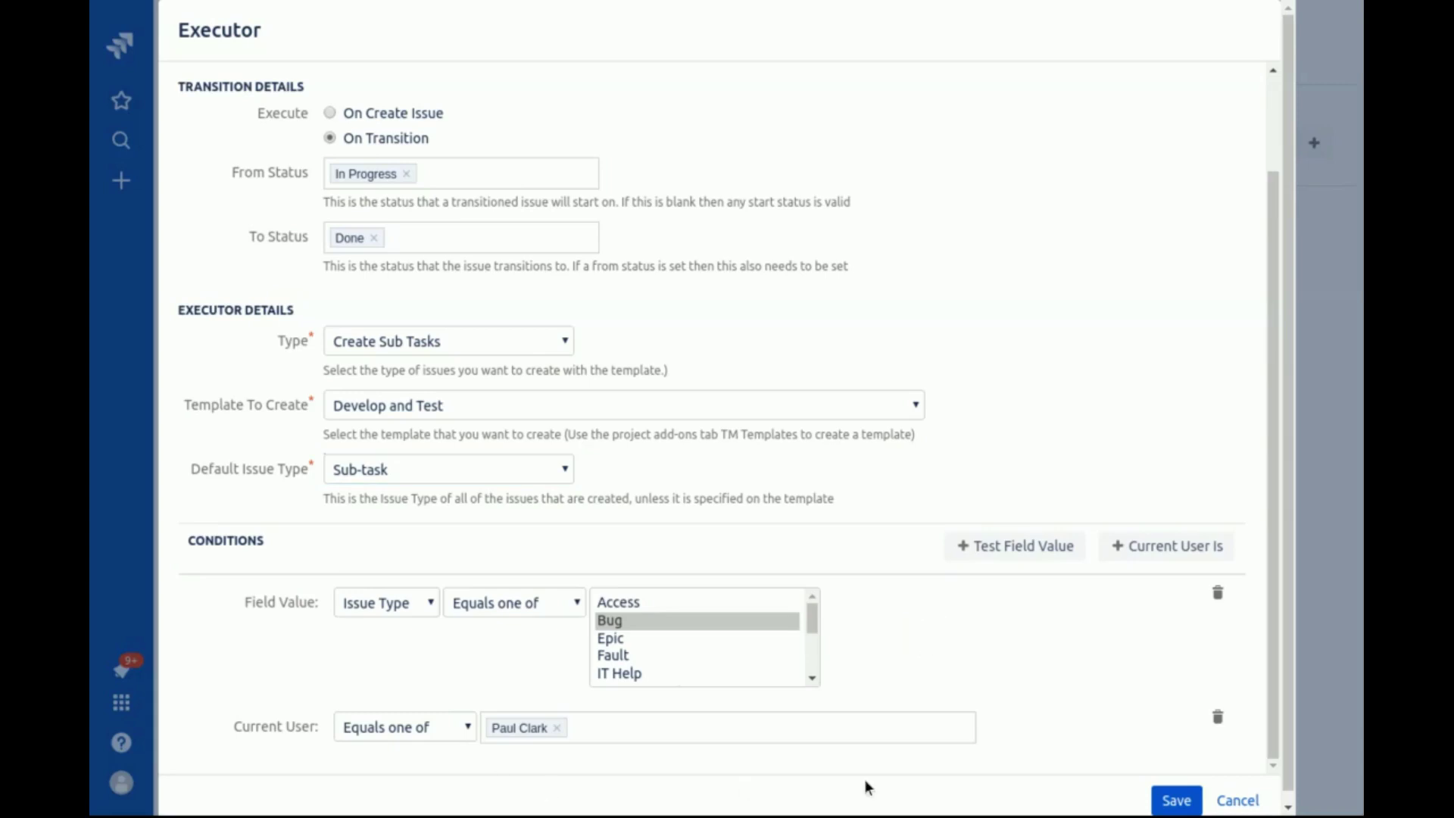
{"action": "left_click", "coordinate": [1182, 803]}
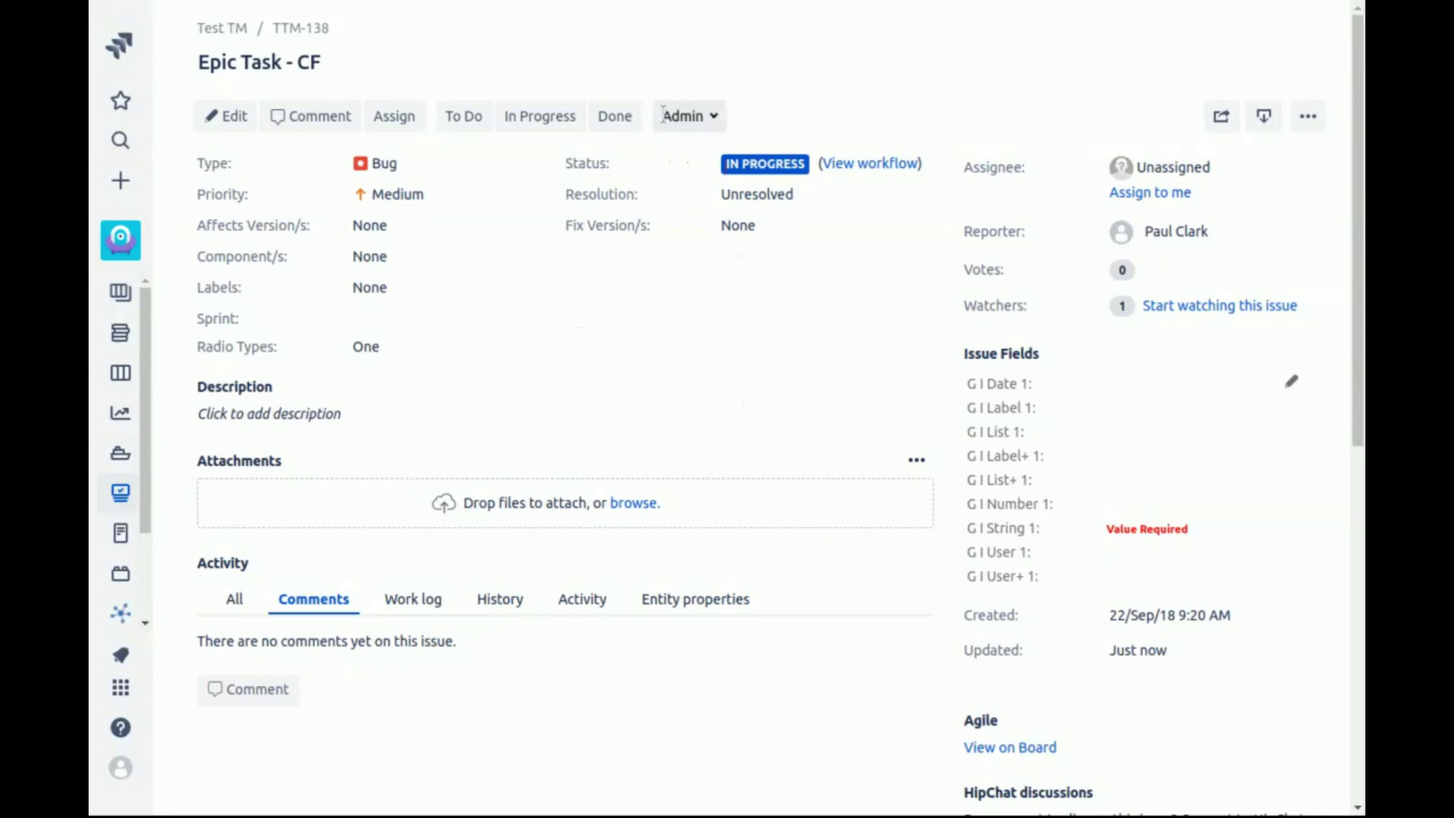
{"action": "left_click", "coordinate": [612, 115]}
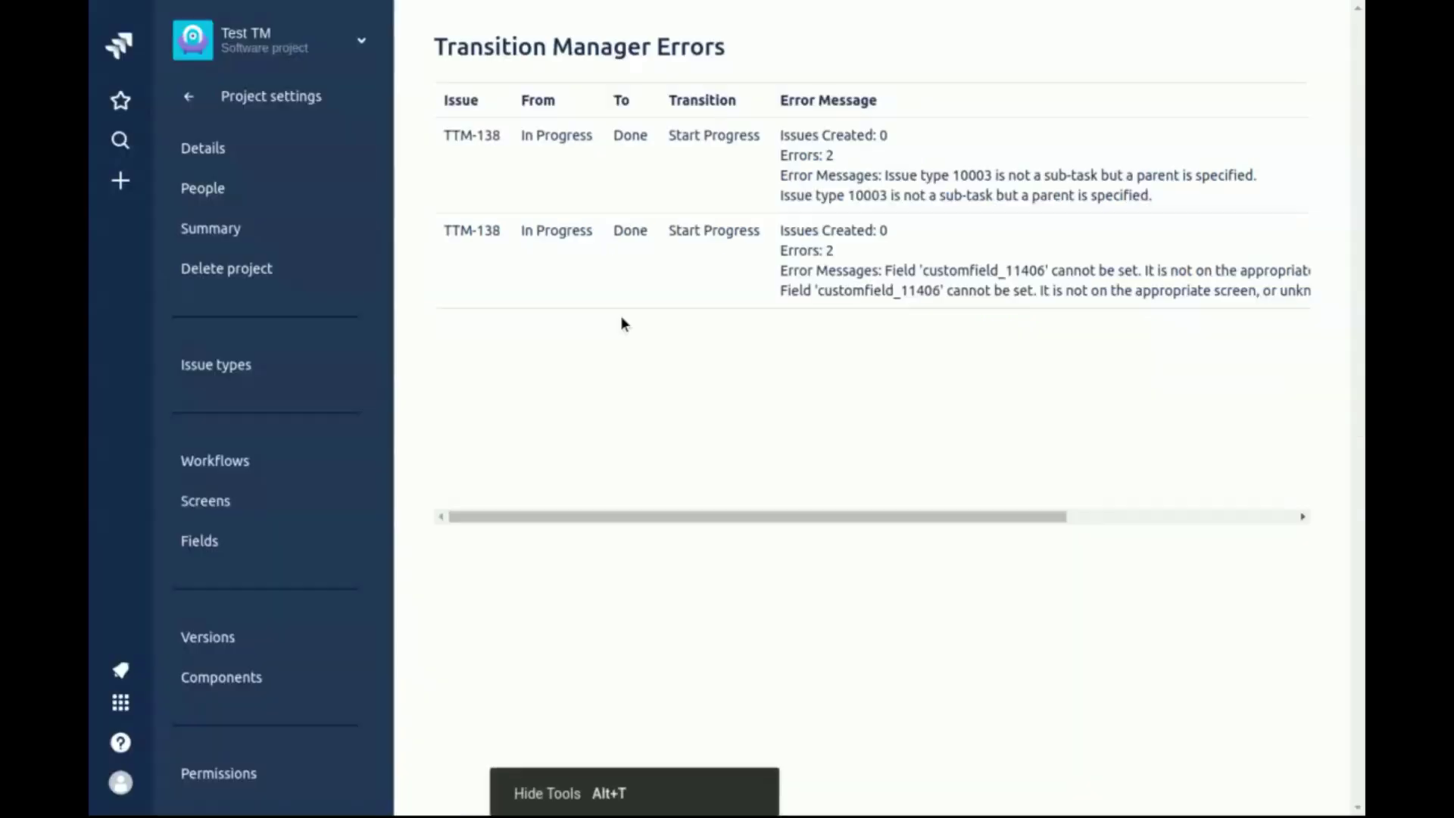
Examine the TTM-138 error messages in the project's TM Errors log, and review the executor runs in TM Audit.
{"action": "scroll", "coordinate": [243, 497], "scroll_direction": "down", "scroll_amount": 7}
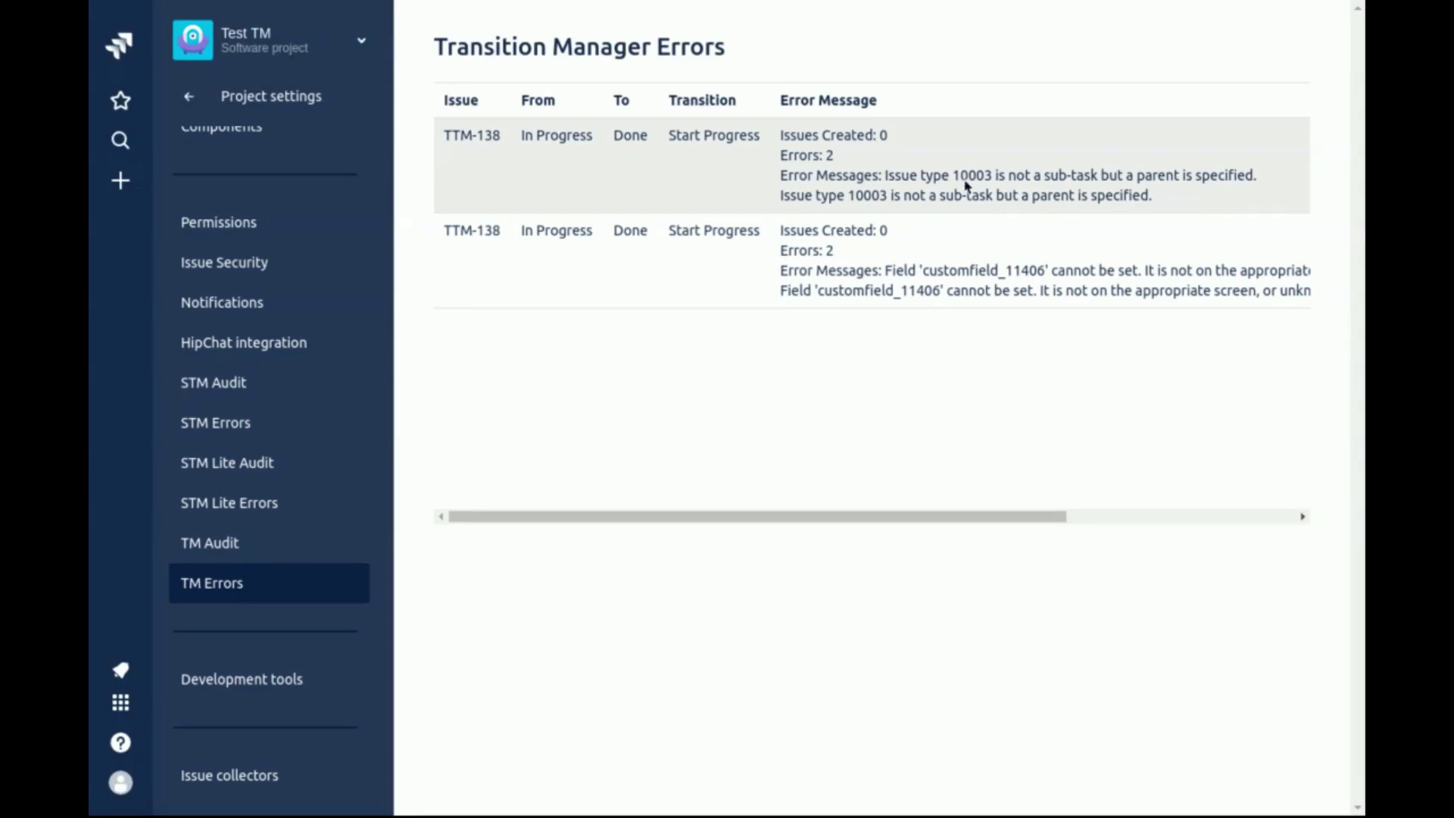
{"action": "double_click", "coordinate": [967, 179]}
{"action": "double_click", "coordinate": [988, 271]}
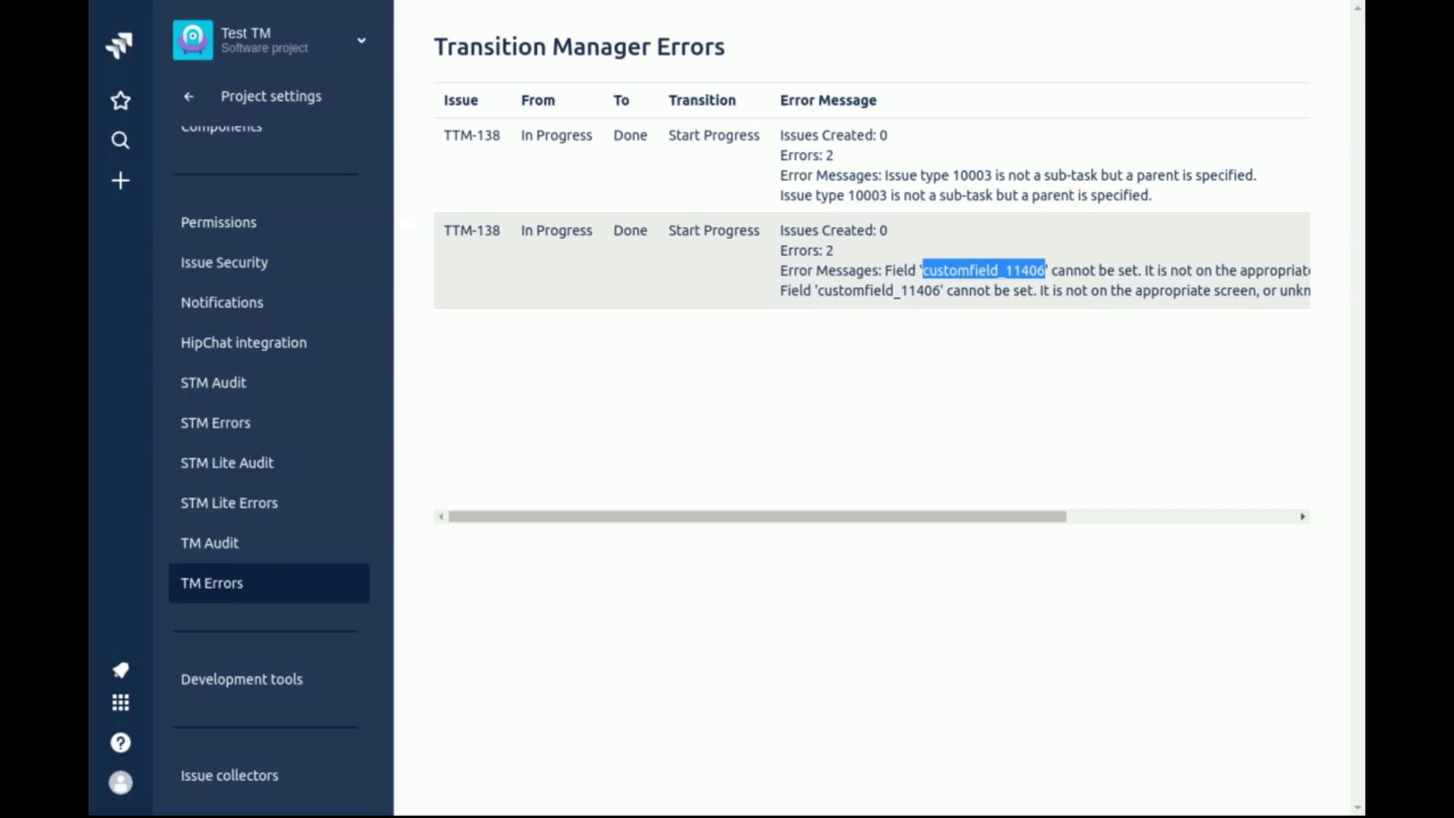
{"action": "left_click", "coordinate": [291, 548]}
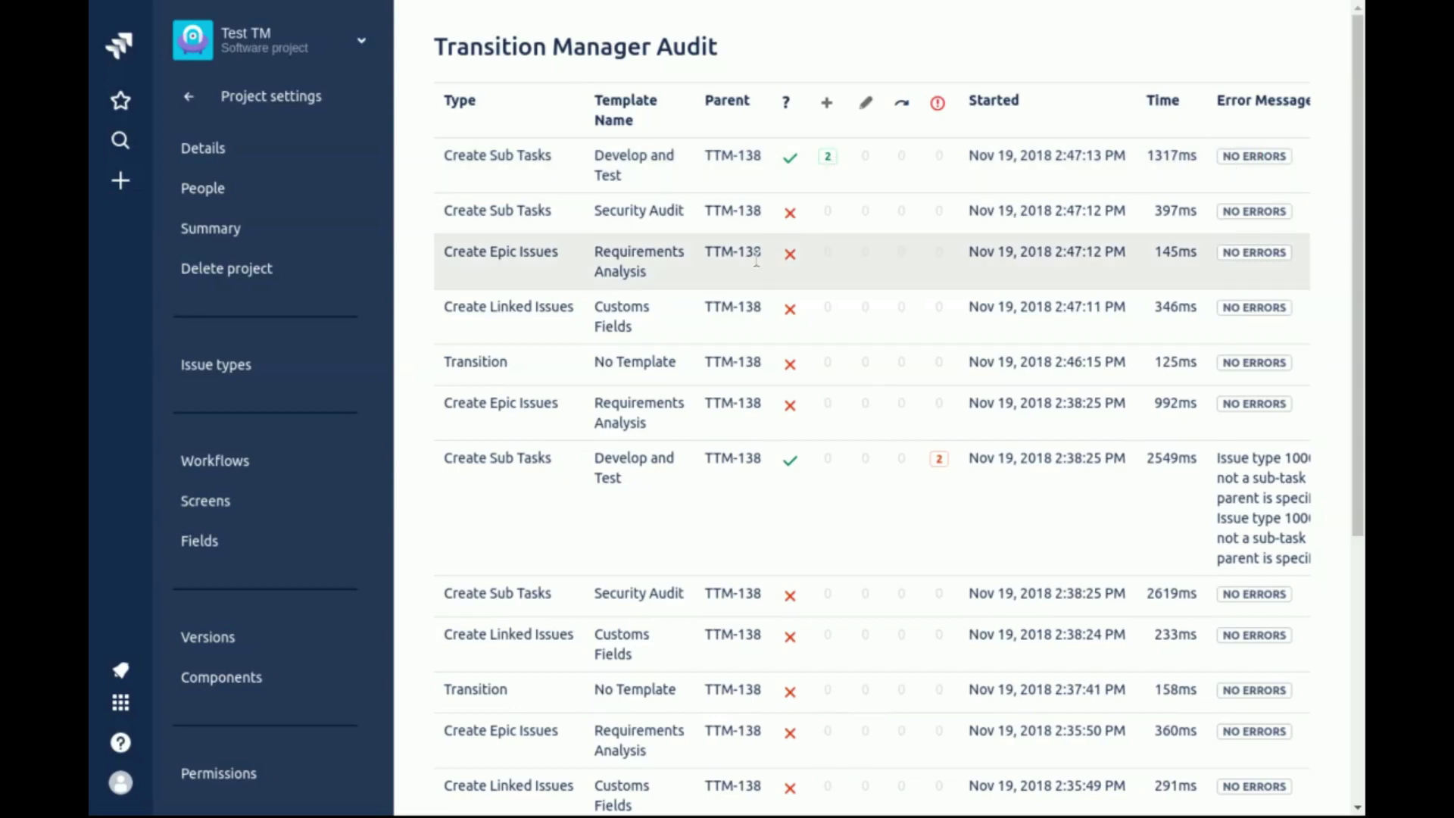
{"action": "left_click", "coordinate": [789, 212]}
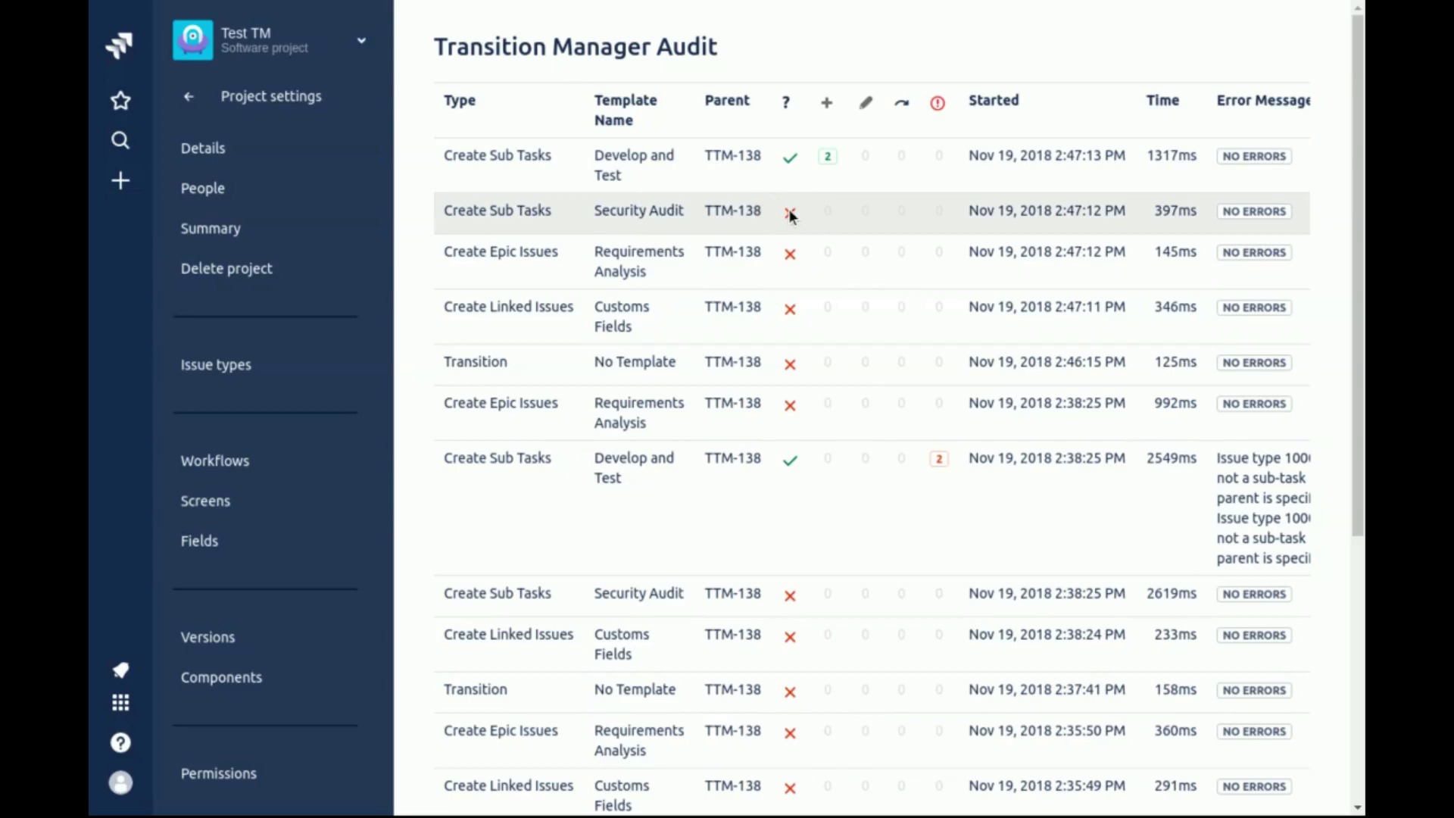